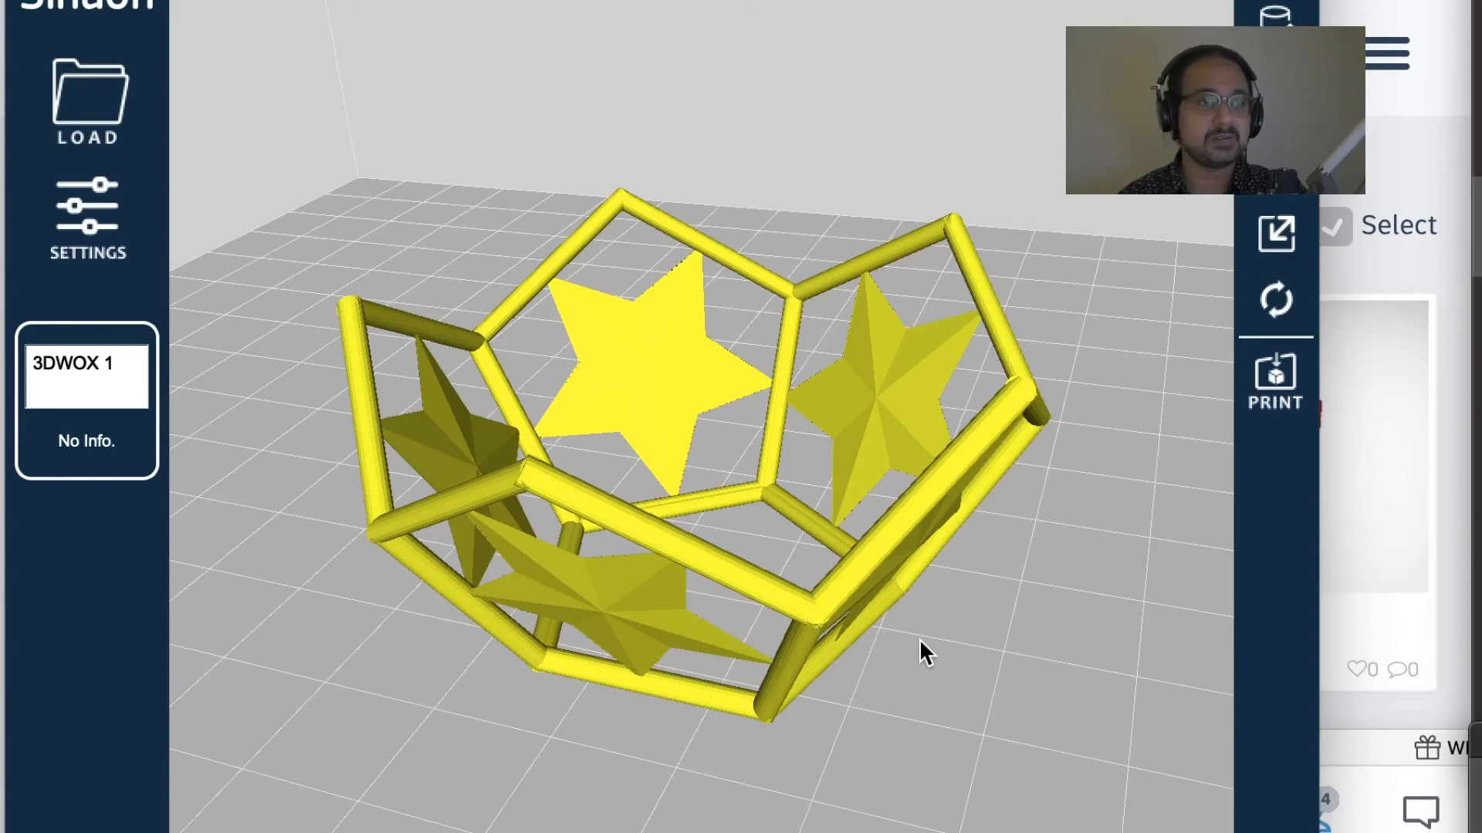
# Step: Examine the pentagon-framed star bowl on the build plate from above, from the side and from underneath its slanted walls
pyautogui.moveTo(896, 711); pyautogui.dragTo(857, 684, button='right')
pyautogui.click(689, 626)
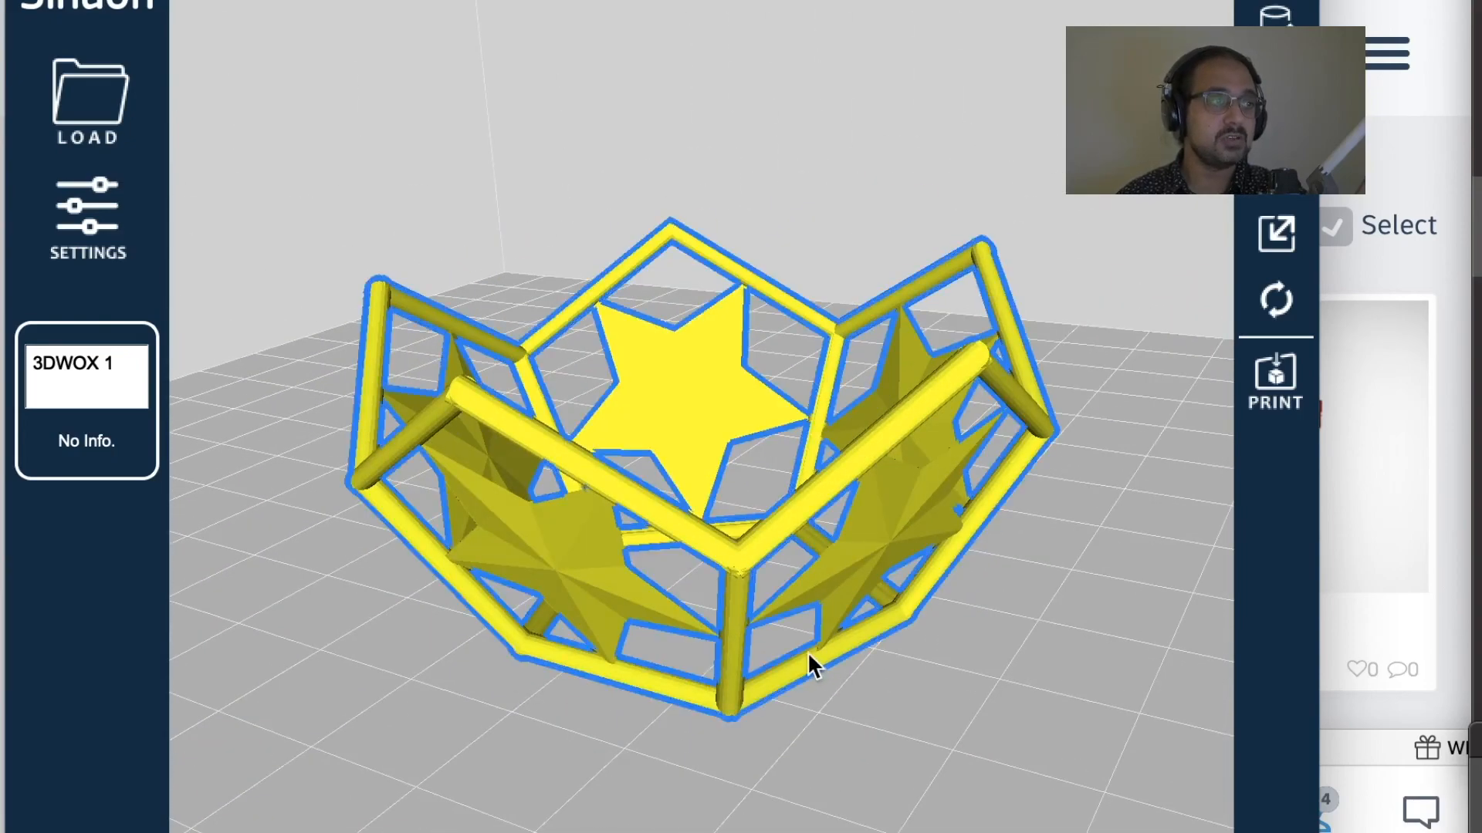
pyautogui.moveTo(767, 689); pyautogui.dragTo(938, 610, button='right')
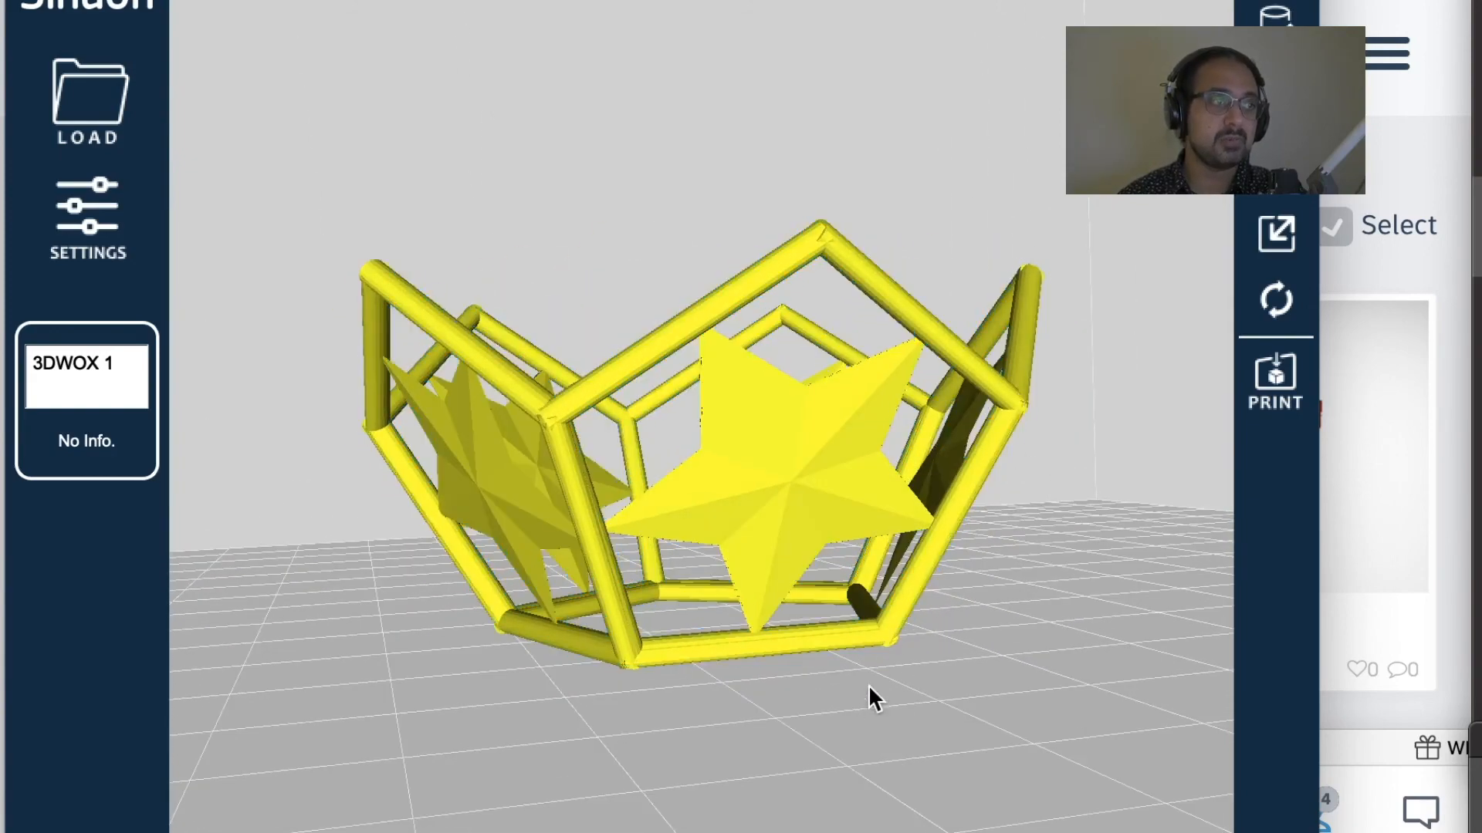
pyautogui.moveTo(855, 724); pyautogui.dragTo(723, 704, button='right')
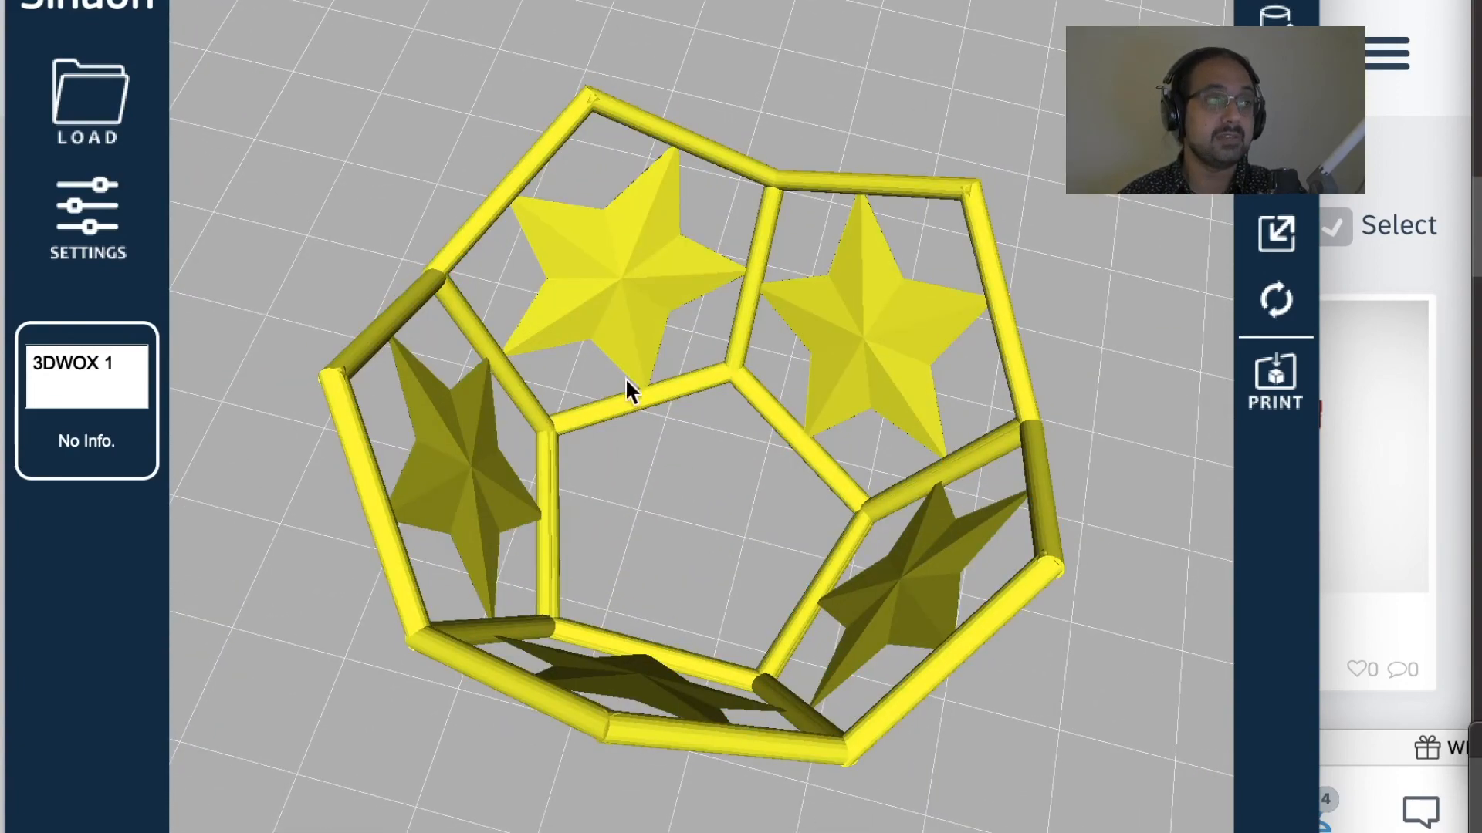
pyautogui.moveTo(789, 546); pyautogui.dragTo(585, 584, button='right')
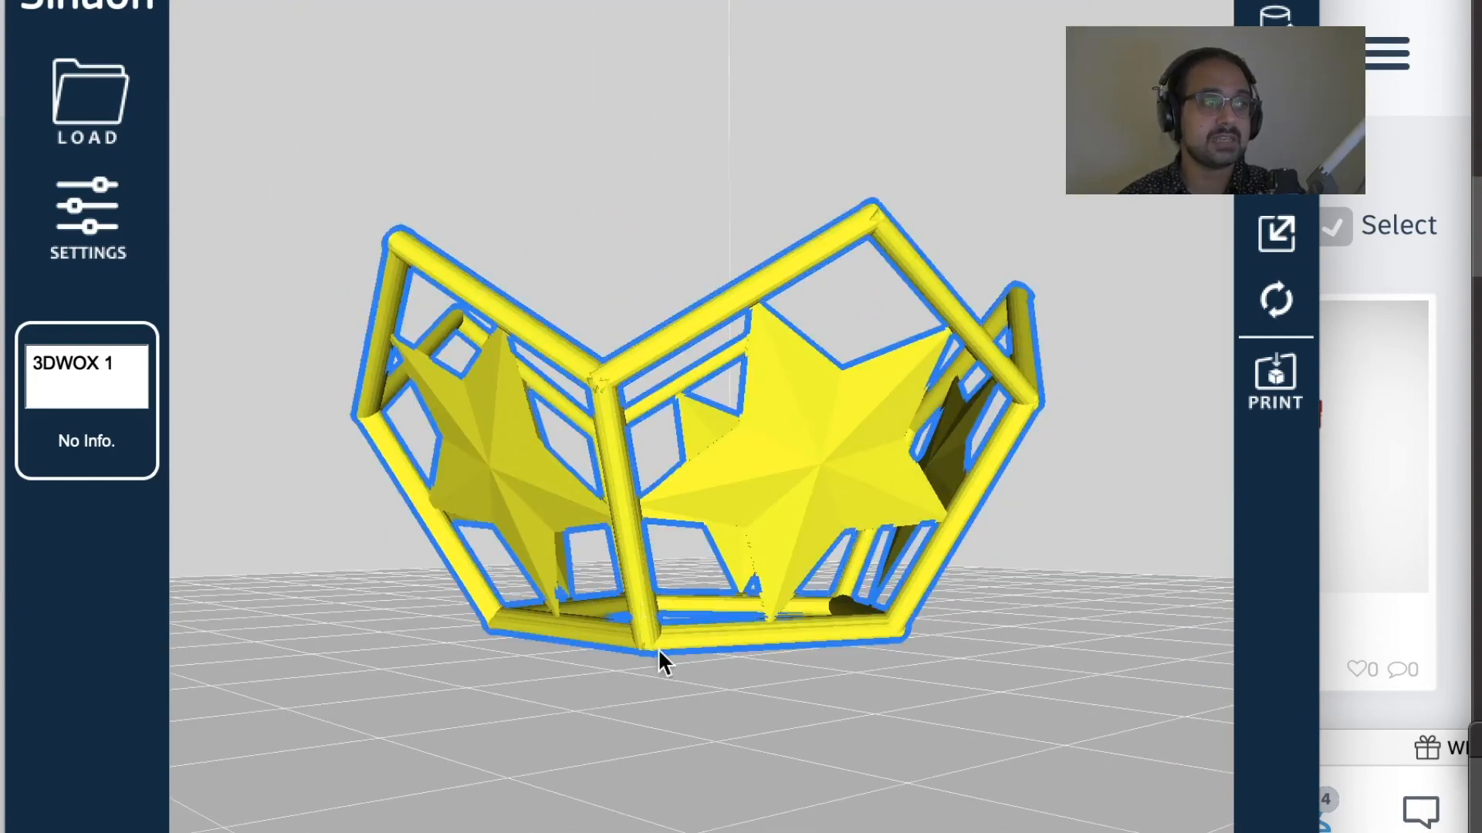
pyautogui.moveTo(692, 622); pyautogui.dragTo(732, 662, button='right')
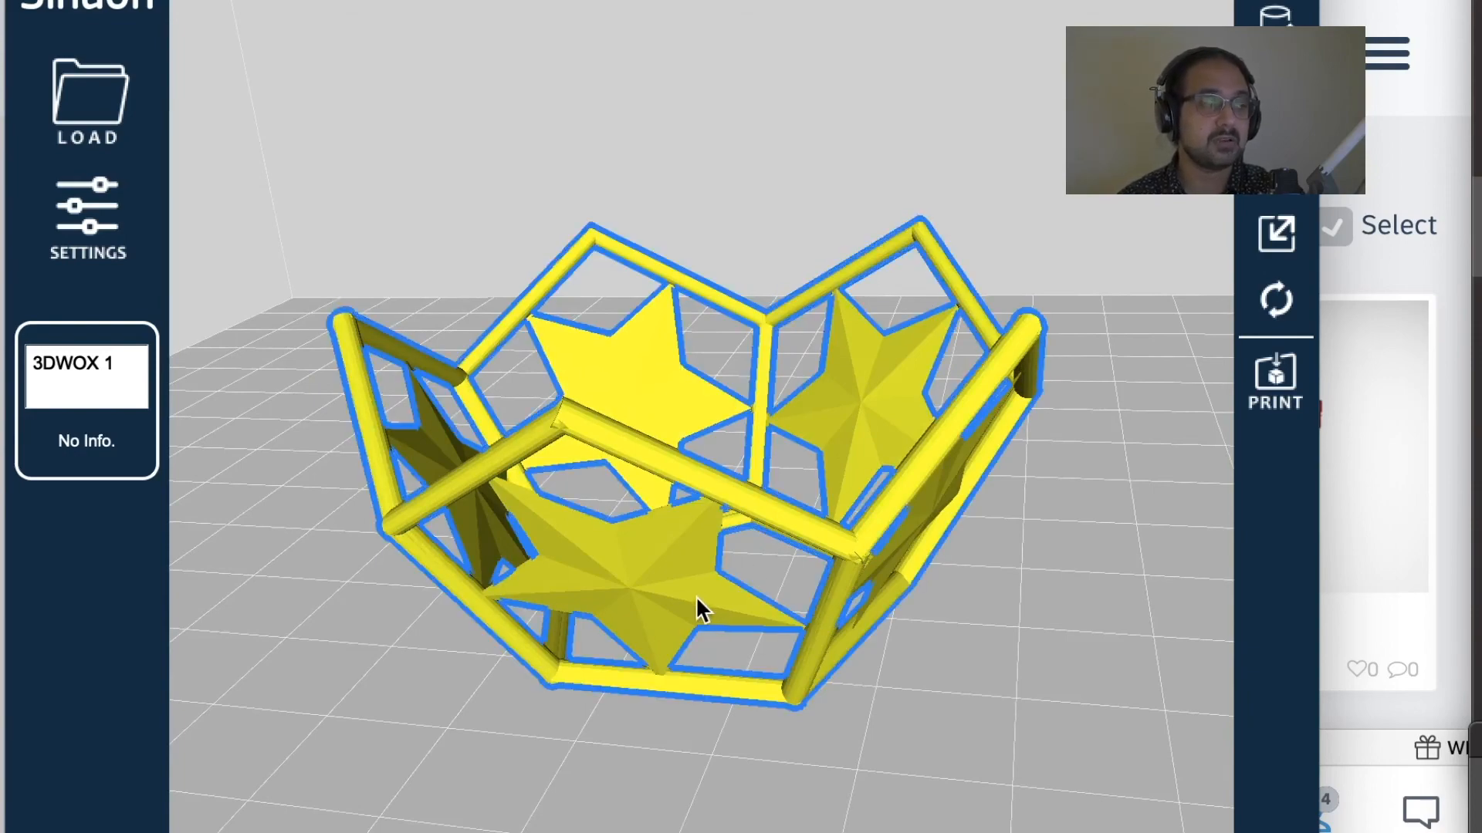
pyautogui.moveTo(637, 568); pyautogui.dragTo(688, 531, button='right')
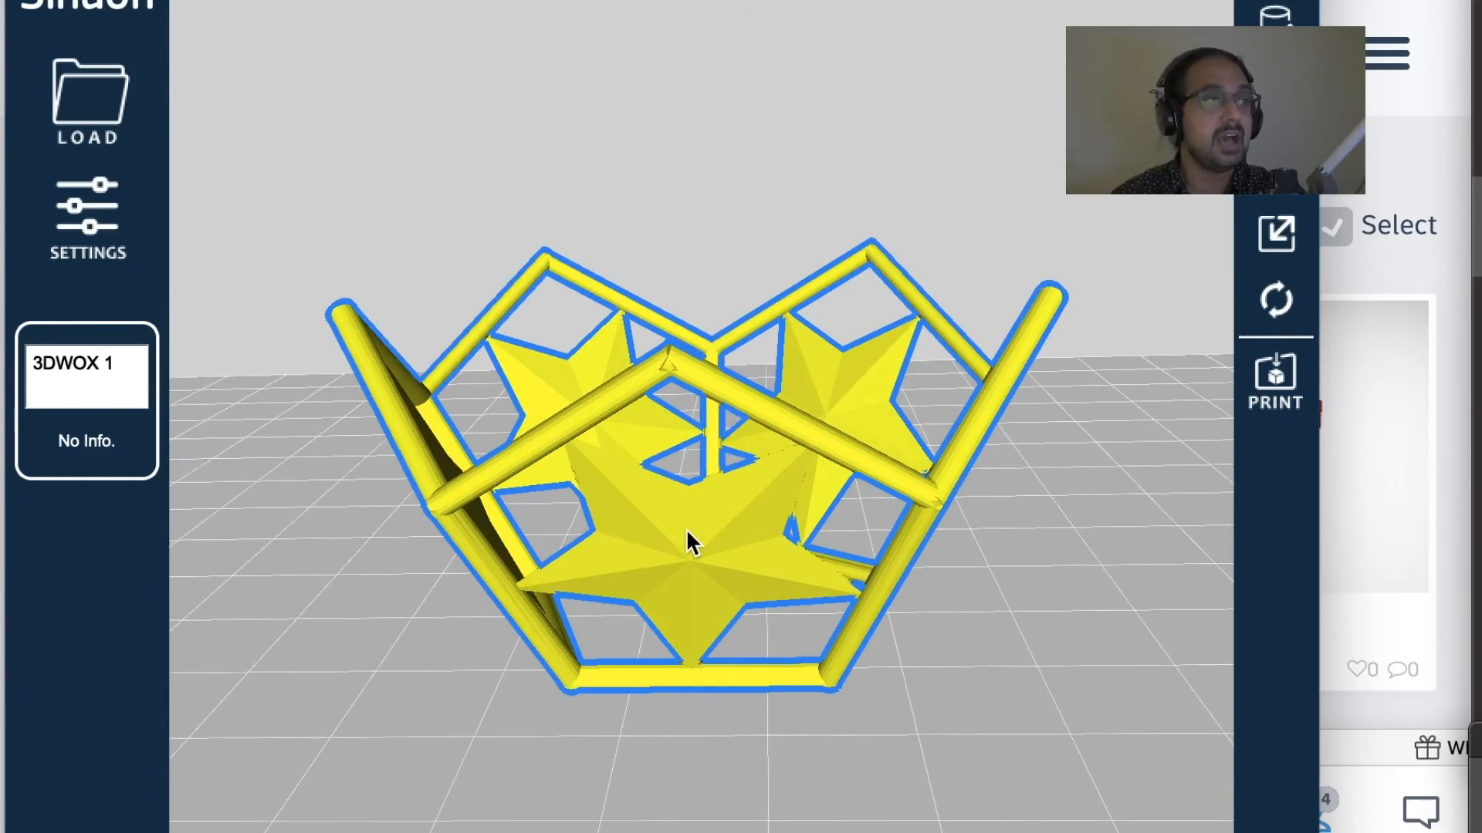
pyautogui.moveTo(705, 528); pyautogui.dragTo(825, 534, button='right')
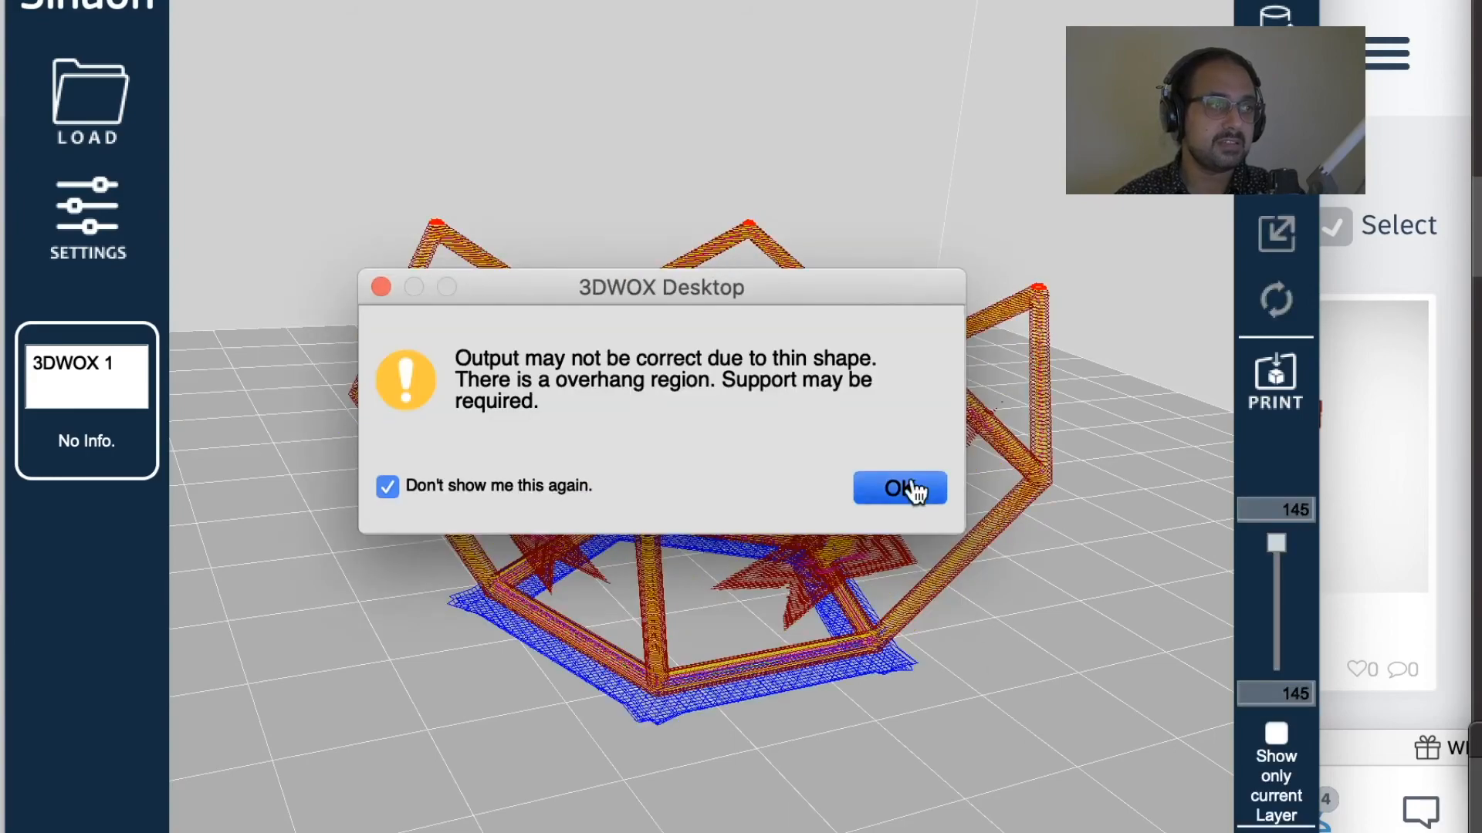
# Step: Acknowledge the slicing warning and examine the star bowl's layer preview around the frame, stars and base
pyautogui.click(913, 491)
pyautogui.moveTo(924, 558)
pyautogui.mouseDown(button='right')
pyautogui.moveTo(751, 534)
pyautogui.moveTo(456, 529)
pyautogui.moveTo(730, 529)
pyautogui.moveTo(832, 554)
pyautogui.moveTo(781, 565)
pyautogui.moveTo(929, 540)
pyautogui.mouseUp(button='right')
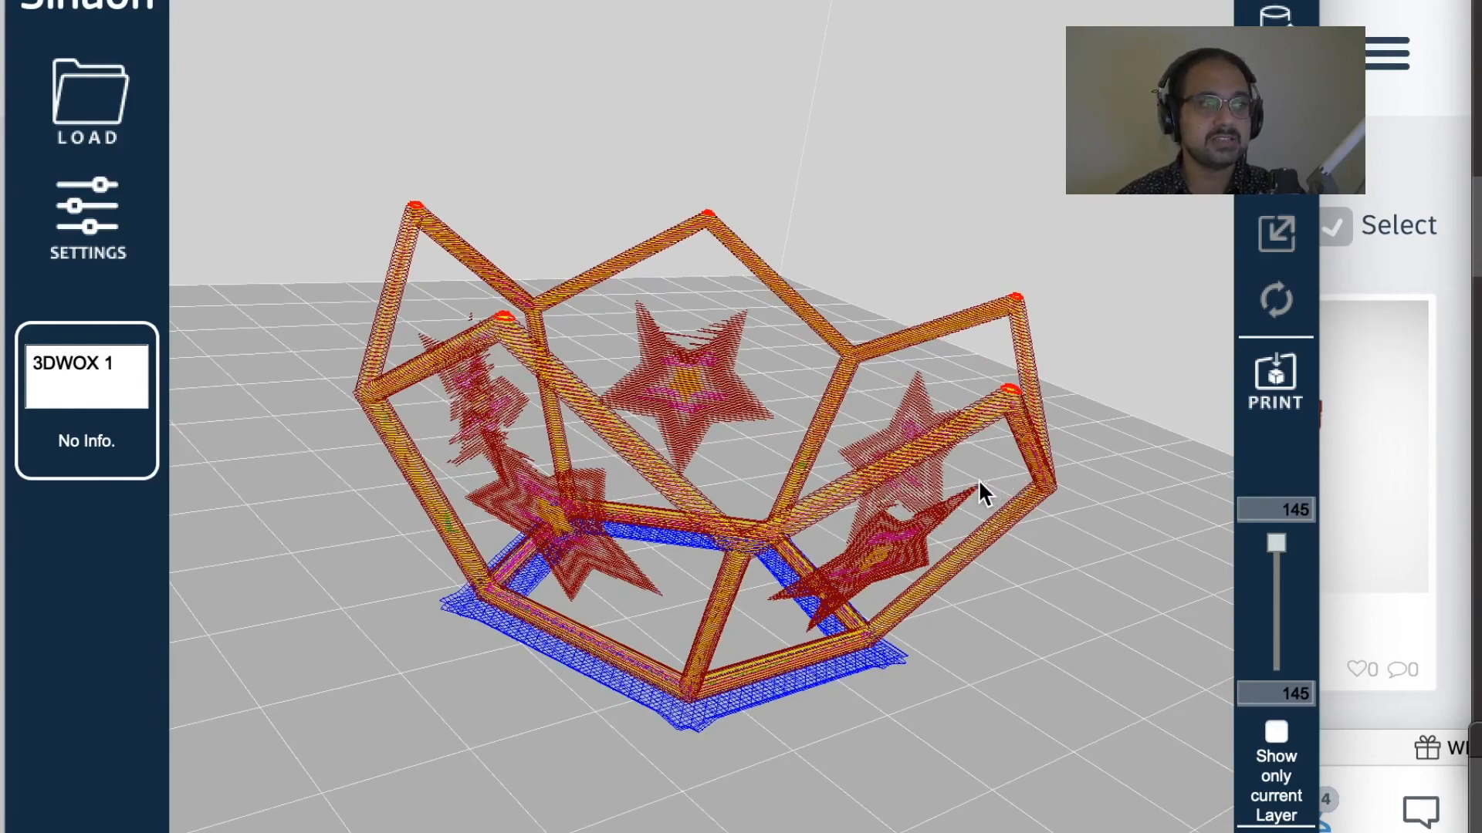
pyautogui.moveTo(982, 468)
pyautogui.mouseDown(button='right')
pyautogui.moveTo(969, 483)
pyautogui.moveTo(777, 493)
pyautogui.moveTo(614, 451)
pyautogui.moveTo(562, 456)
pyautogui.moveTo(613, 480)
pyautogui.moveTo(731, 484)
pyautogui.moveTo(784, 484)
pyautogui.moveTo(857, 441)
pyautogui.moveTo(964, 461)
pyautogui.mouseUp(button='right')
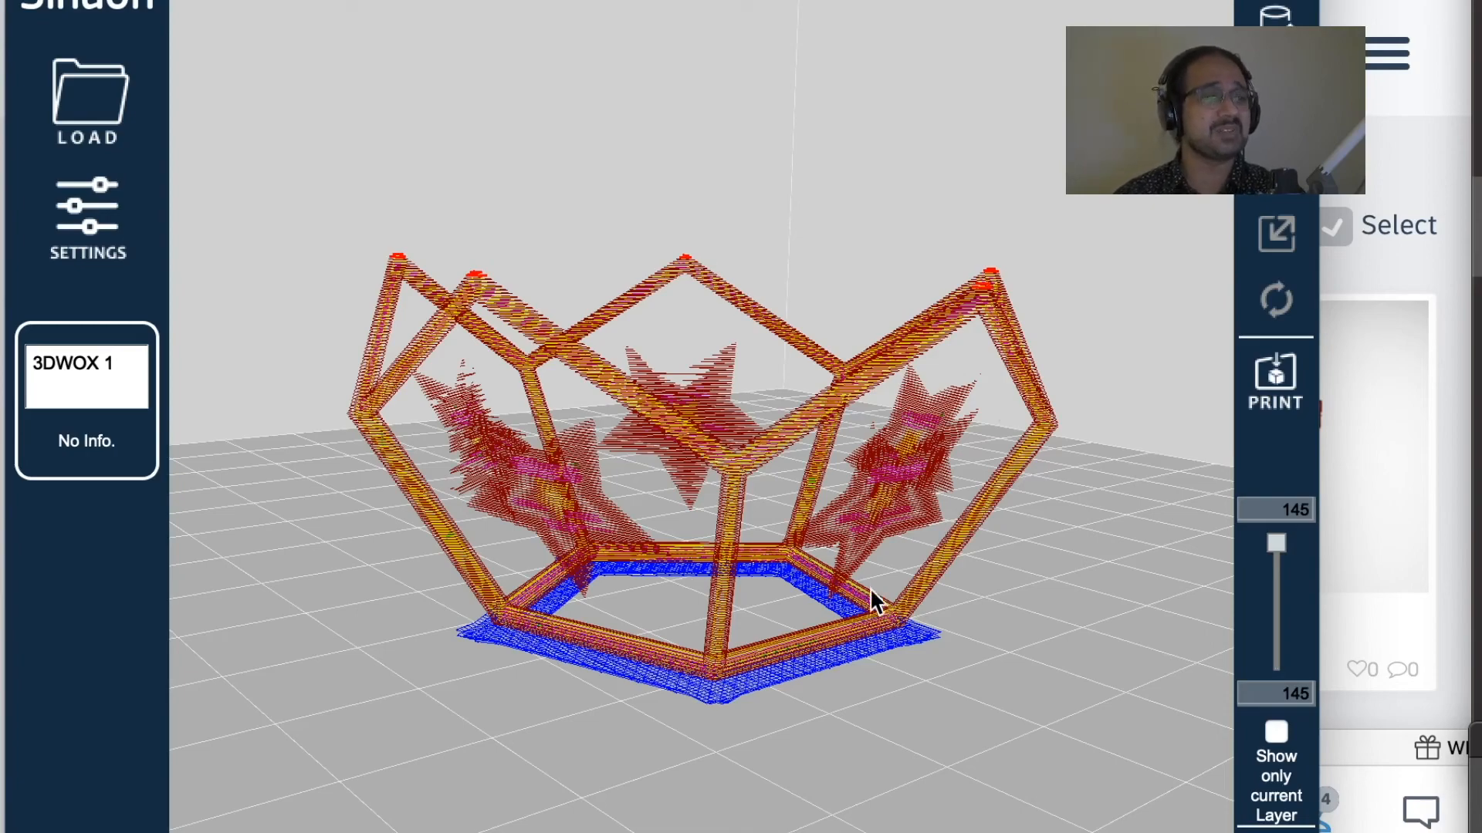
pyautogui.moveTo(786, 600); pyautogui.dragTo(682, 550, button='right')
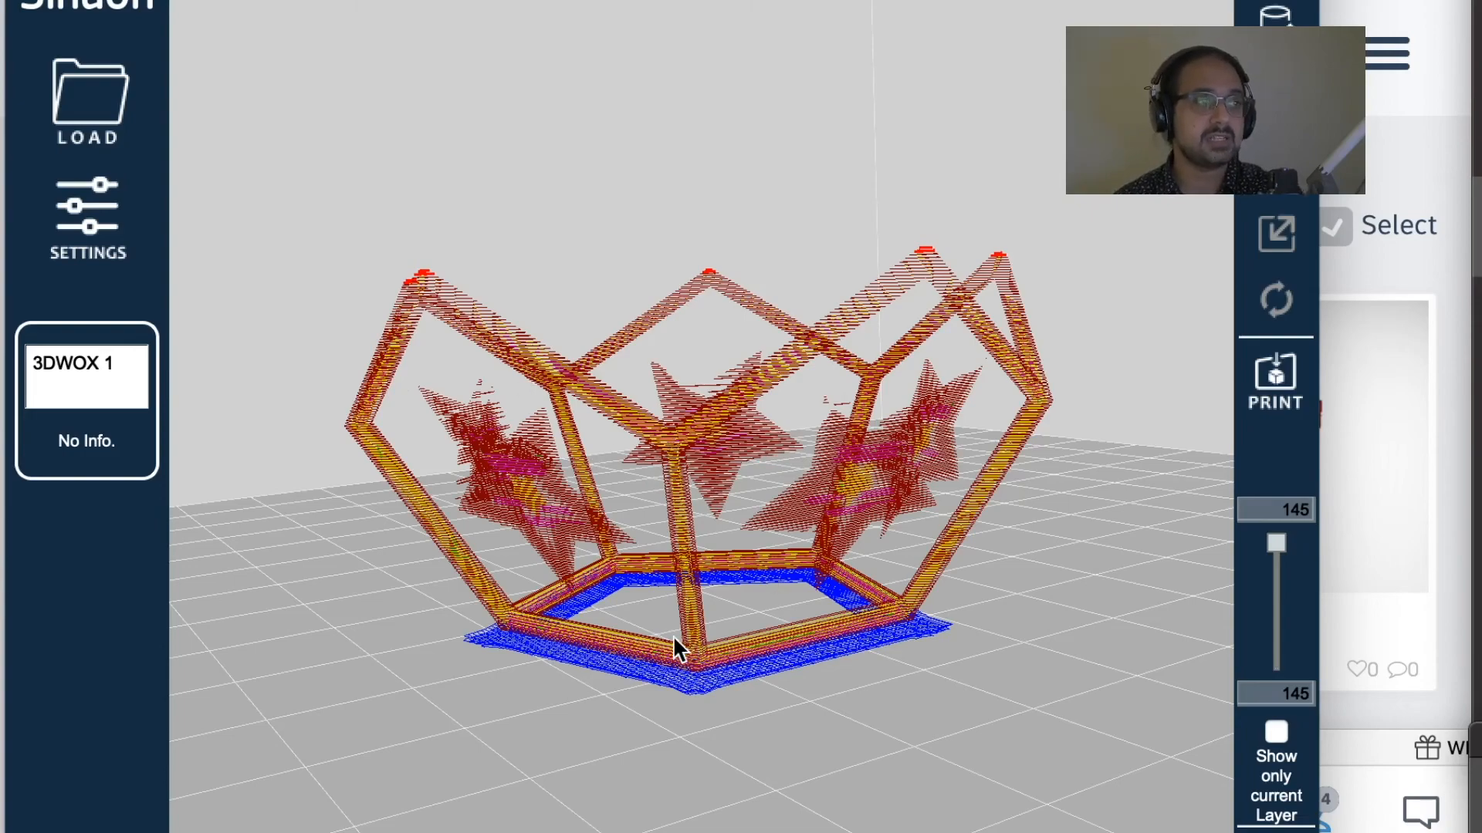
pyautogui.moveTo(660, 599); pyautogui.dragTo(929, 577, button='right')
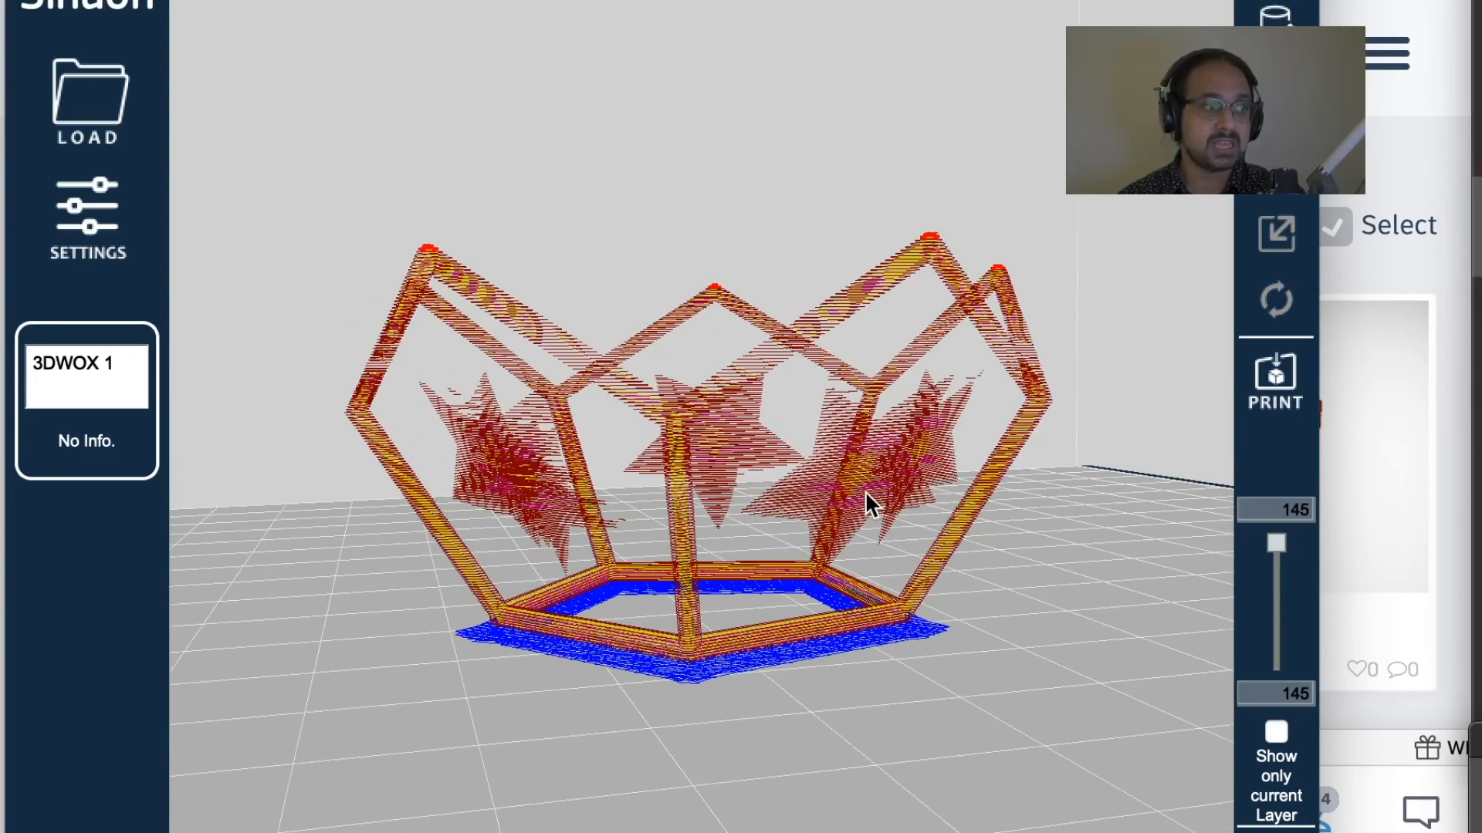
pyautogui.moveTo(852, 496); pyautogui.dragTo(783, 527, button='right')
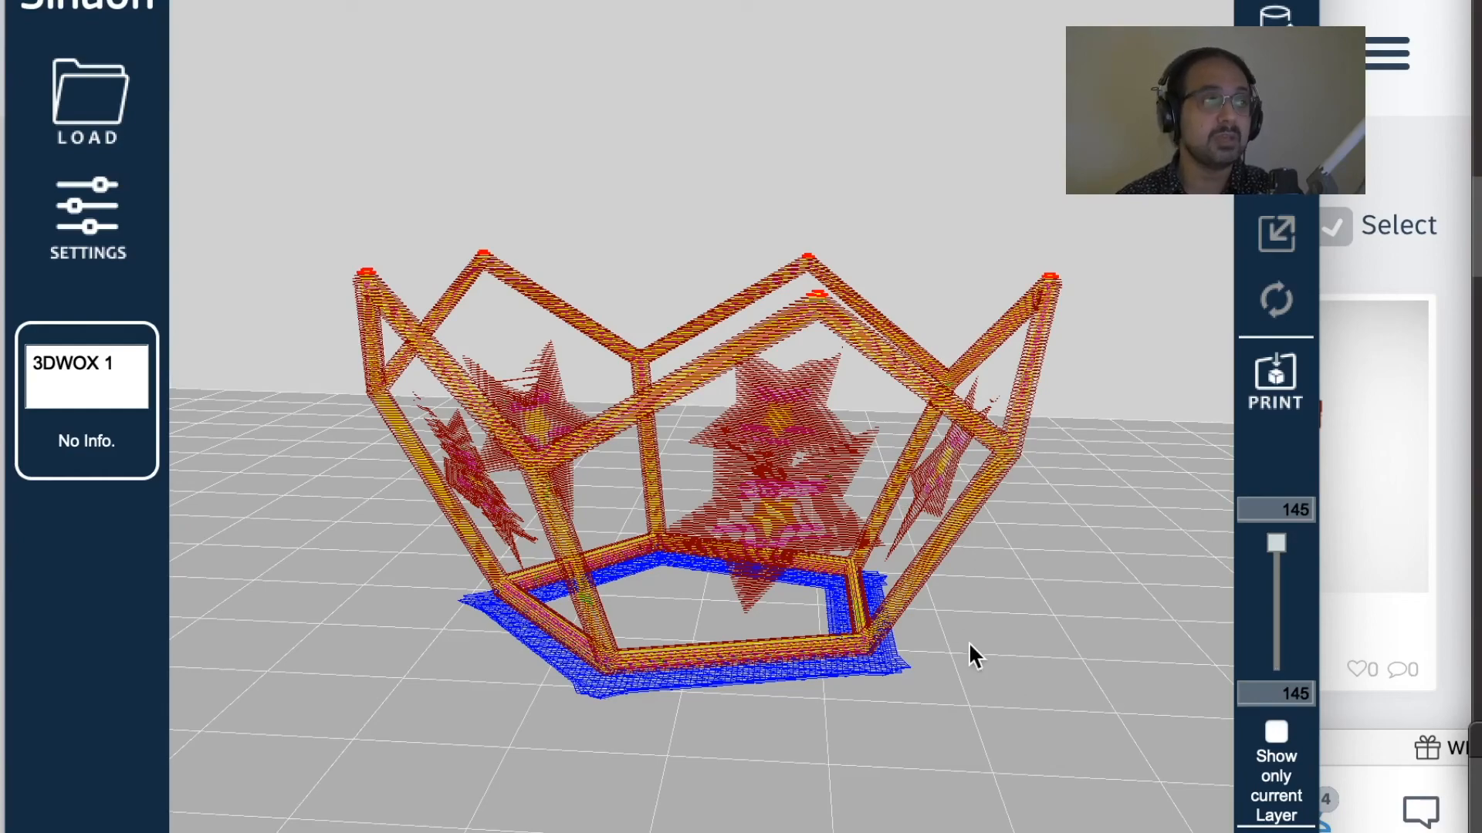
pyautogui.moveTo(877, 549); pyautogui.dragTo(796, 548, button='right')
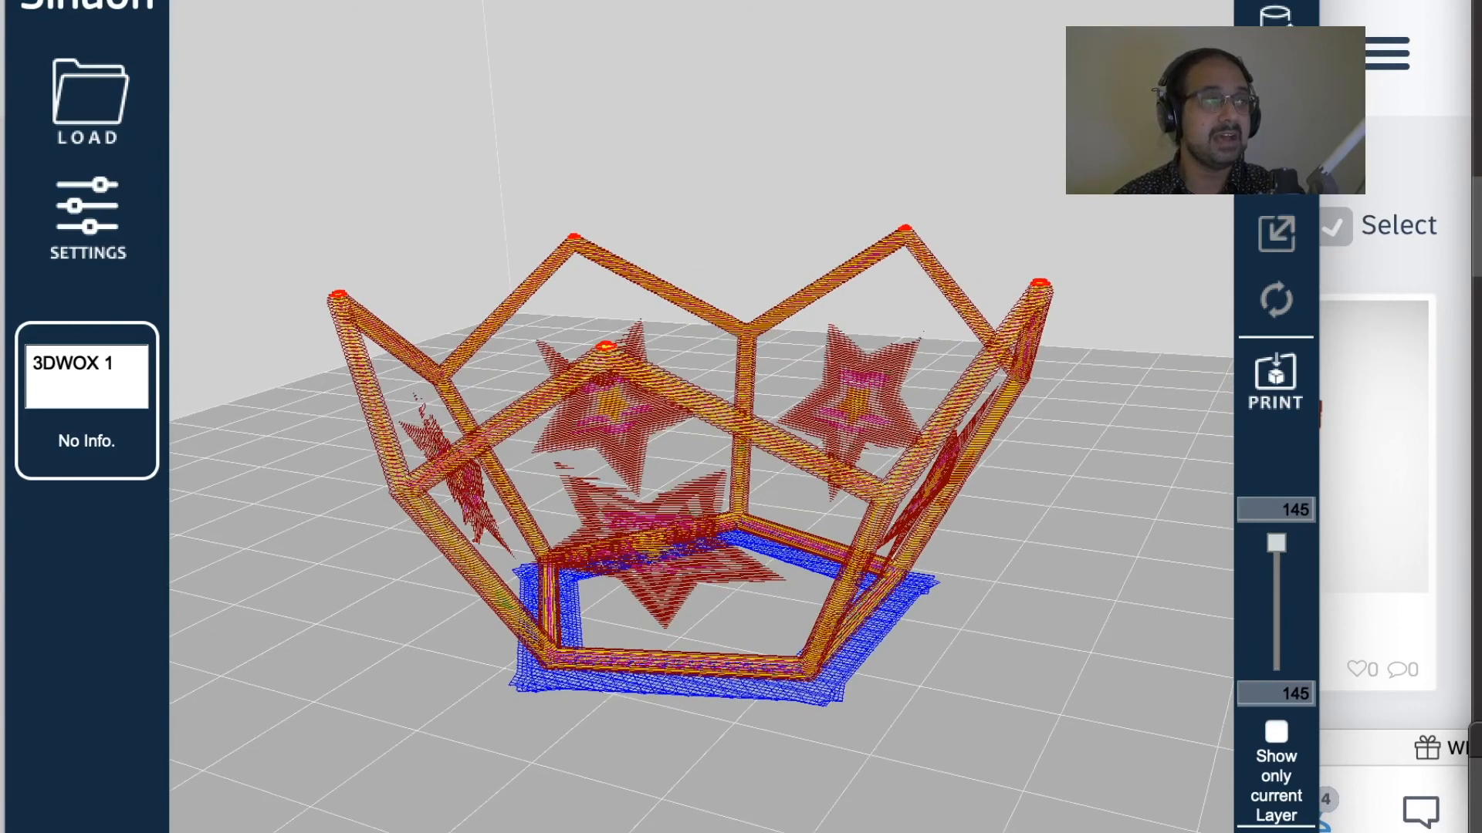
# Step: Quit 3DWOX Desktop, switch to the hand design in Tinkercad and examine how the pink virus sits in the palm
pyautogui.press('super+q')
pyautogui.click(828, 488)
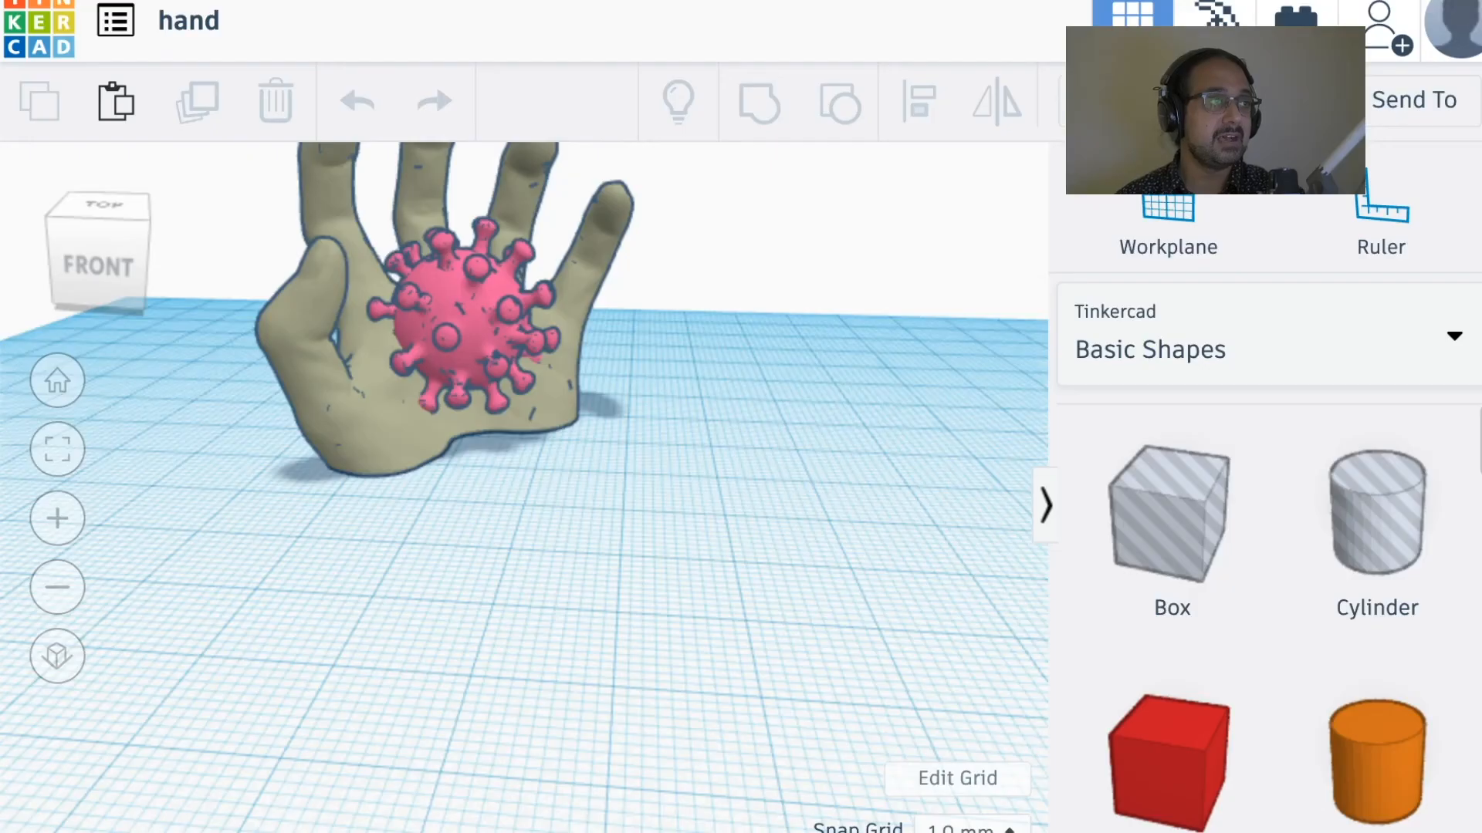
pyautogui.moveTo(573, 420); pyautogui.dragTo(483, 392, button='right')
pyautogui.moveTo(622, 450); pyautogui.dragTo(701, 720, button='middle')
pyautogui.scroll(5, 700, 720)
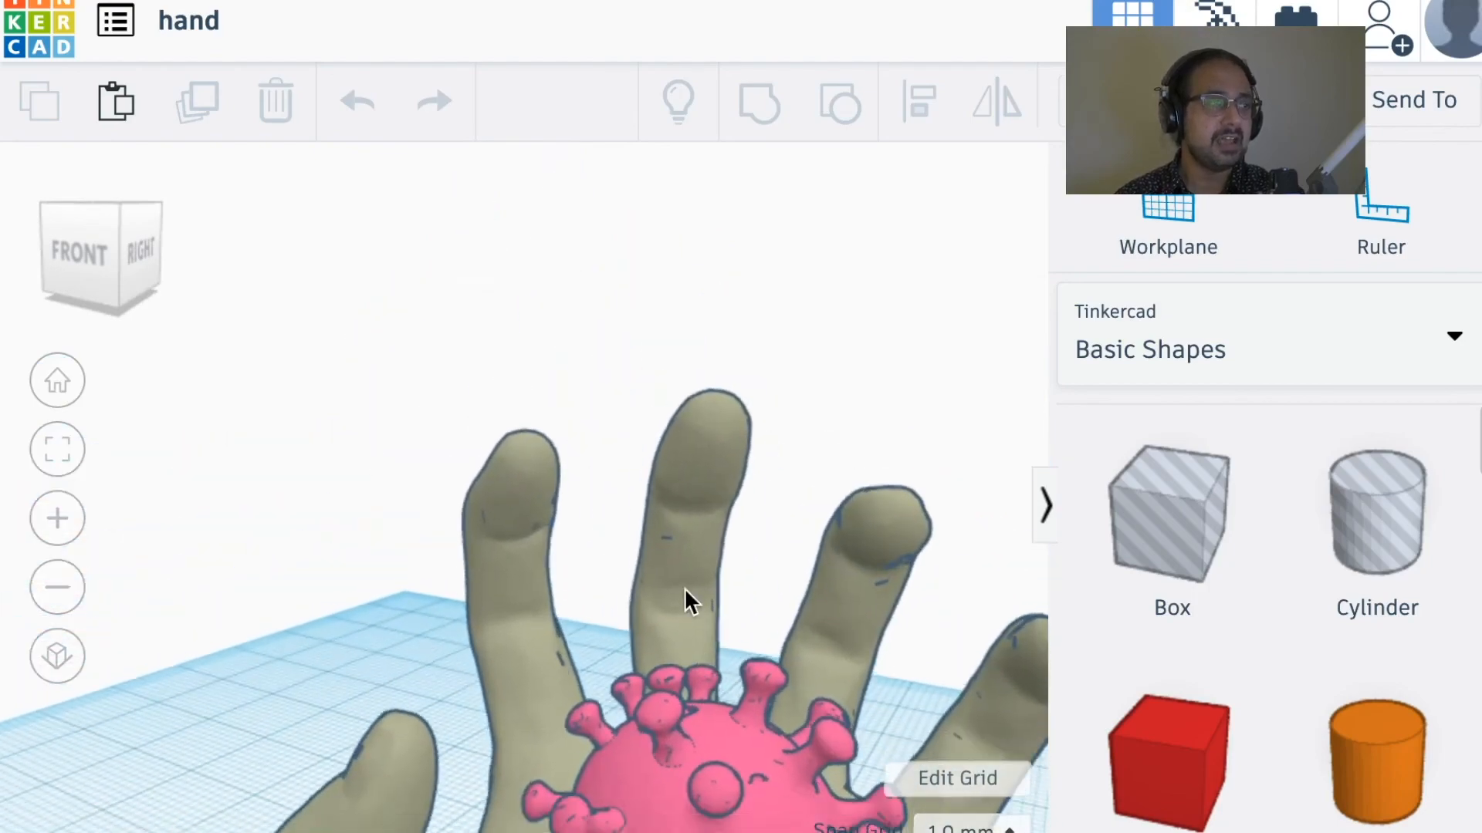
pyautogui.moveTo(742, 798); pyautogui.dragTo(697, 423, button='middle')
pyautogui.moveTo(730, 534); pyautogui.dragTo(27, 456, button='right')
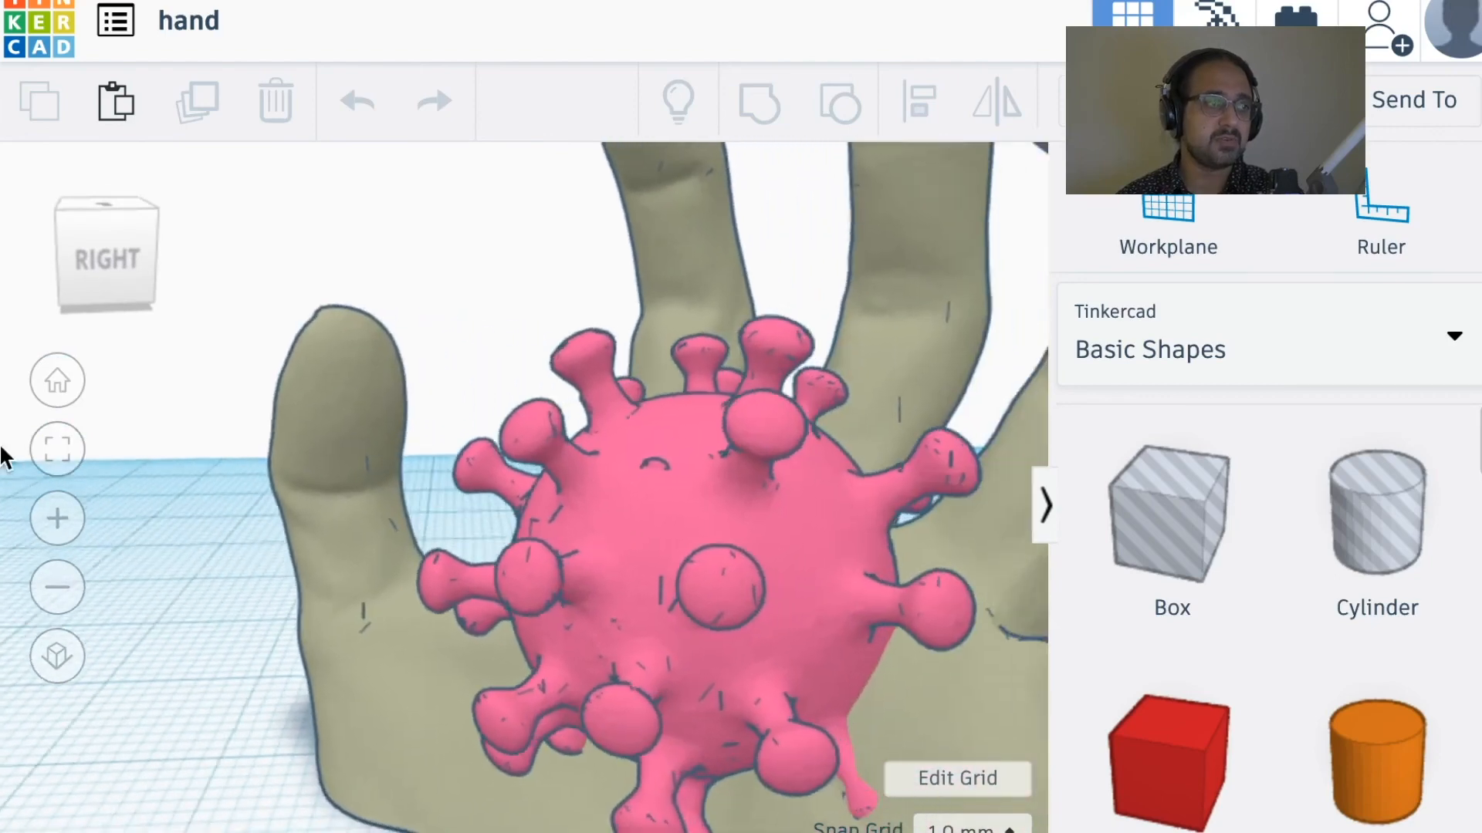
pyautogui.scroll(-3, 811, 605)
pyautogui.moveTo(771, 638); pyautogui.dragTo(586, 688, button='right')
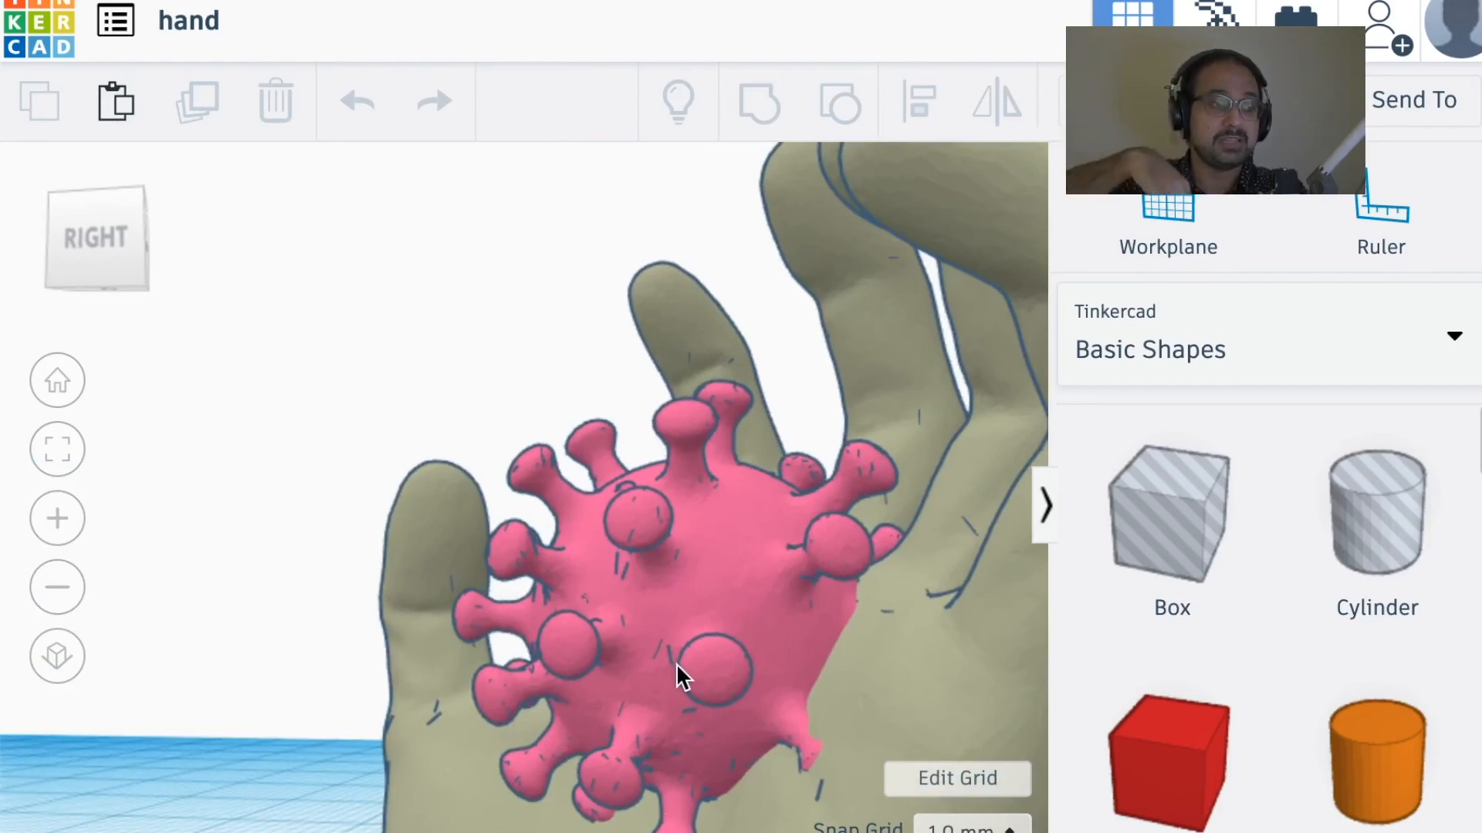
pyautogui.scroll(-2, 789, 620)
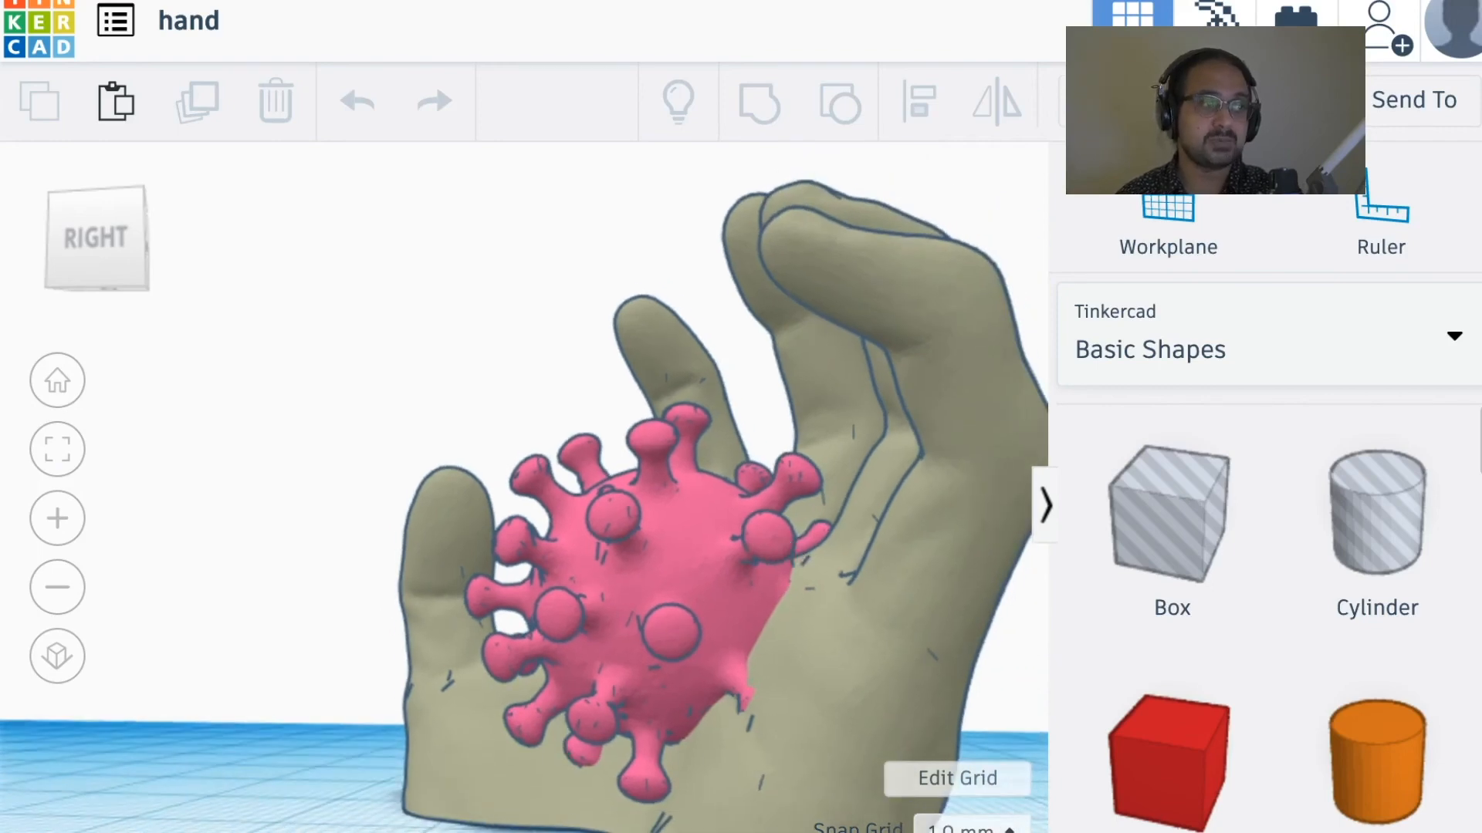
pyautogui.moveTo(657, 585); pyautogui.dragTo(793, 594, button='right')
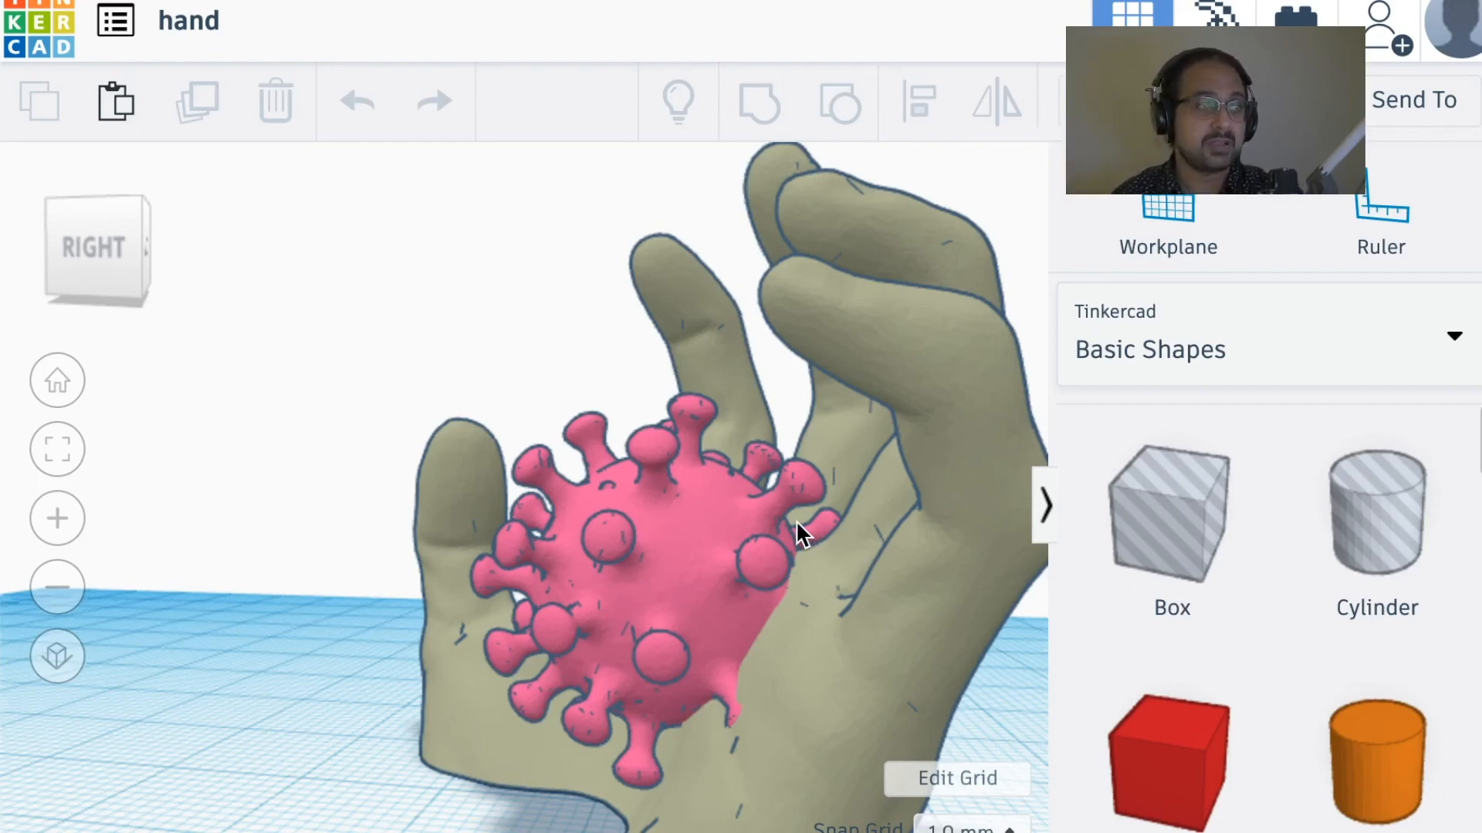
pyautogui.moveTo(795, 521); pyautogui.dragTo(500, 513, button='right')
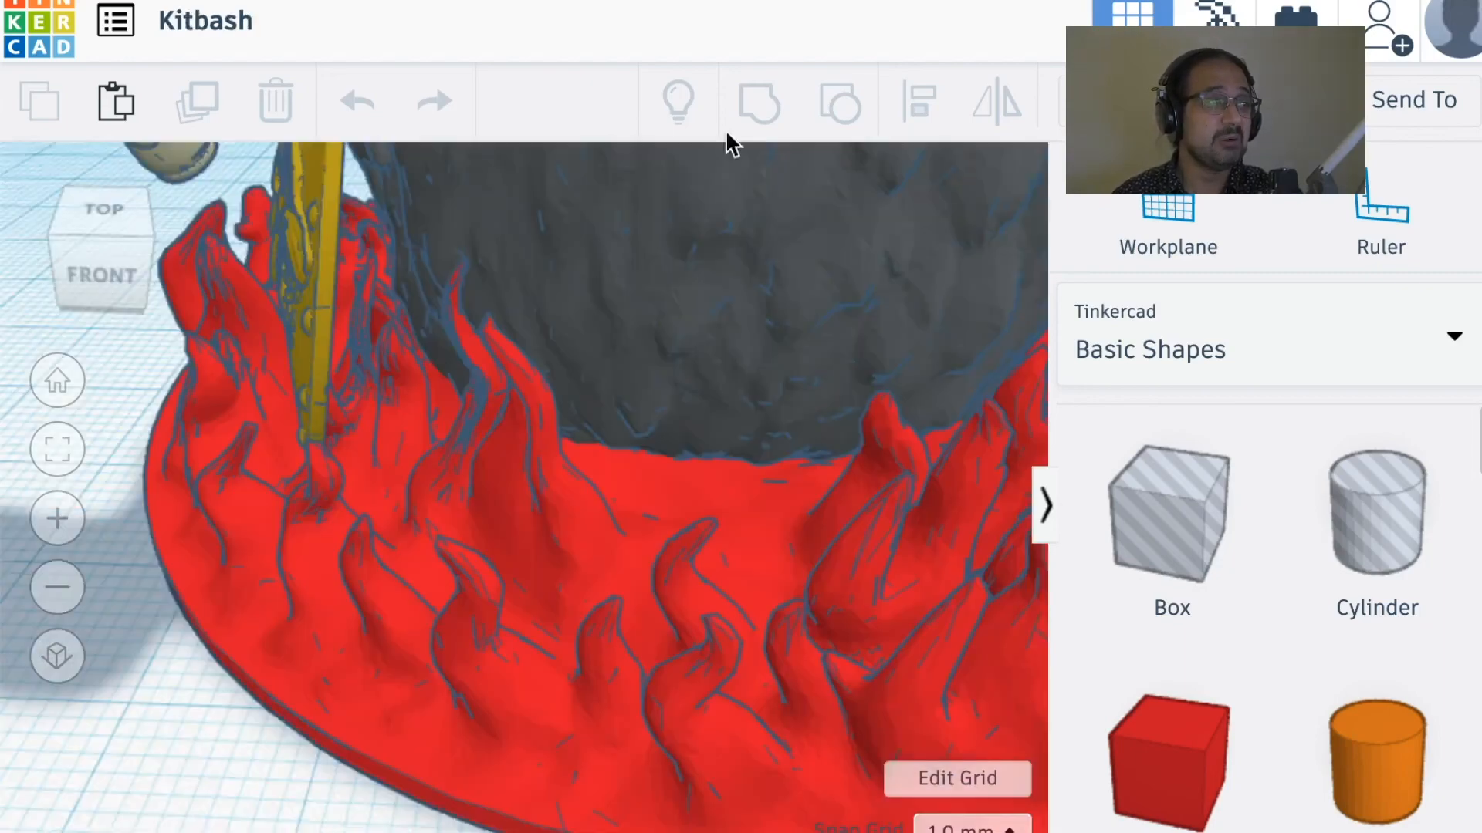
pyautogui.scroll(-10, 799, 358)
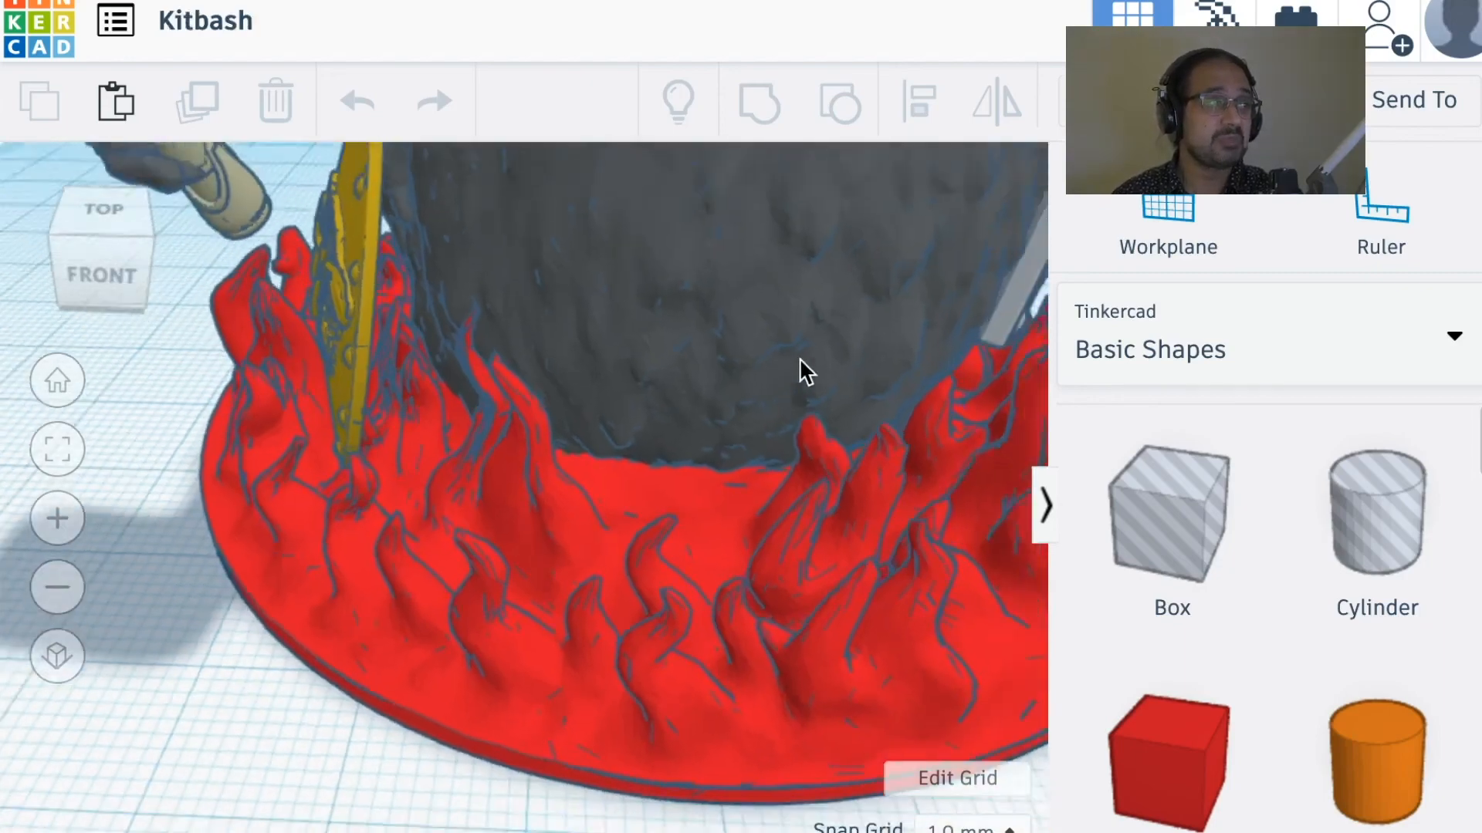
# Step: Examine the Kitbash design in Tinkercad, including the character's hammer, shield, mechanical arm and flame base
pyautogui.scroll(2, 800, 360)
pyautogui.moveTo(838, 372); pyautogui.dragTo(689, 545, button='middle')
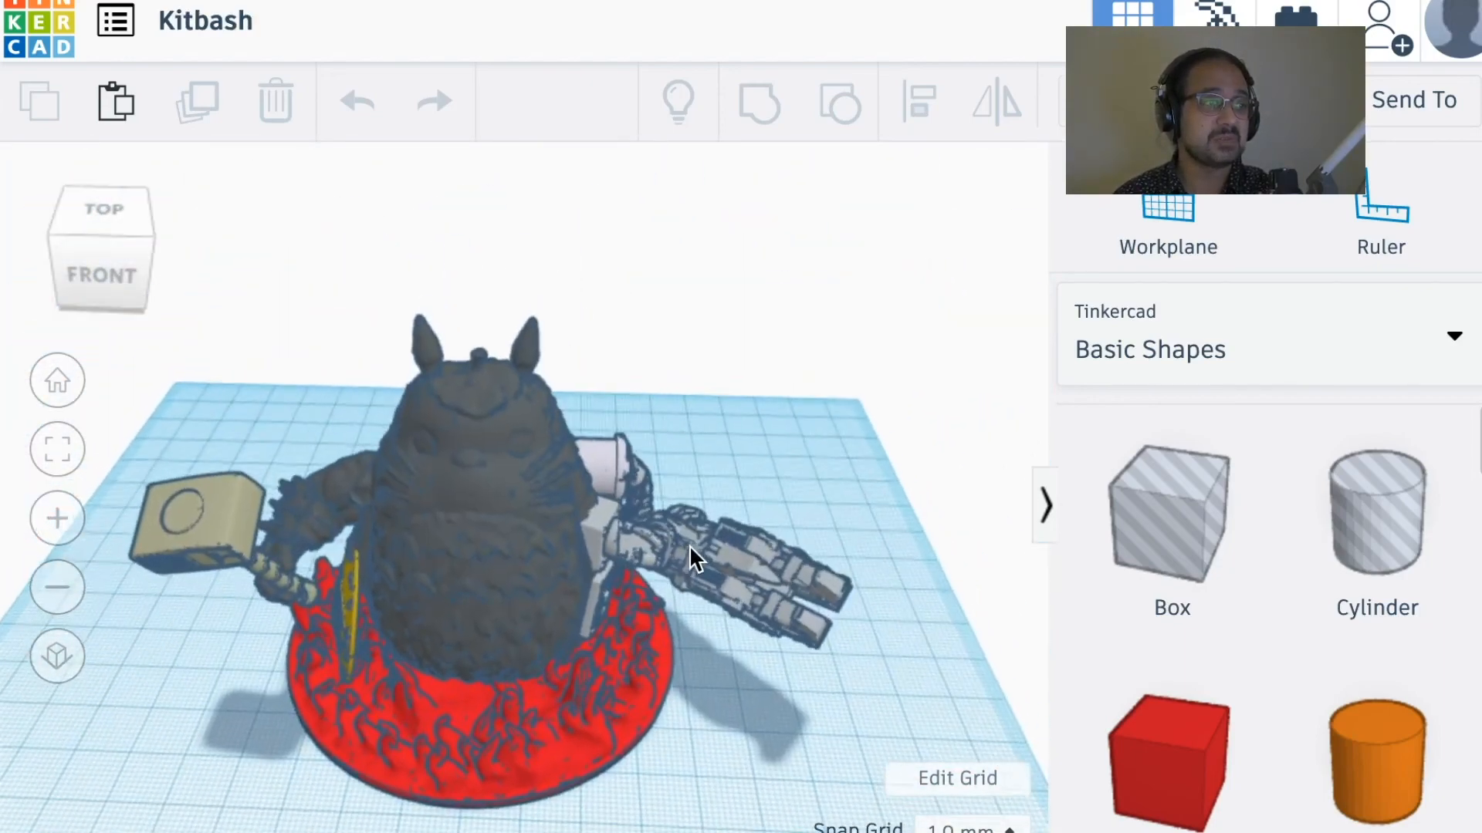
pyautogui.scroll(3, 682, 531)
pyautogui.moveTo(681, 511); pyautogui.dragTo(683, 447, button='right')
pyautogui.scroll(3, 772, 456)
pyautogui.scroll(-3, 684, 451)
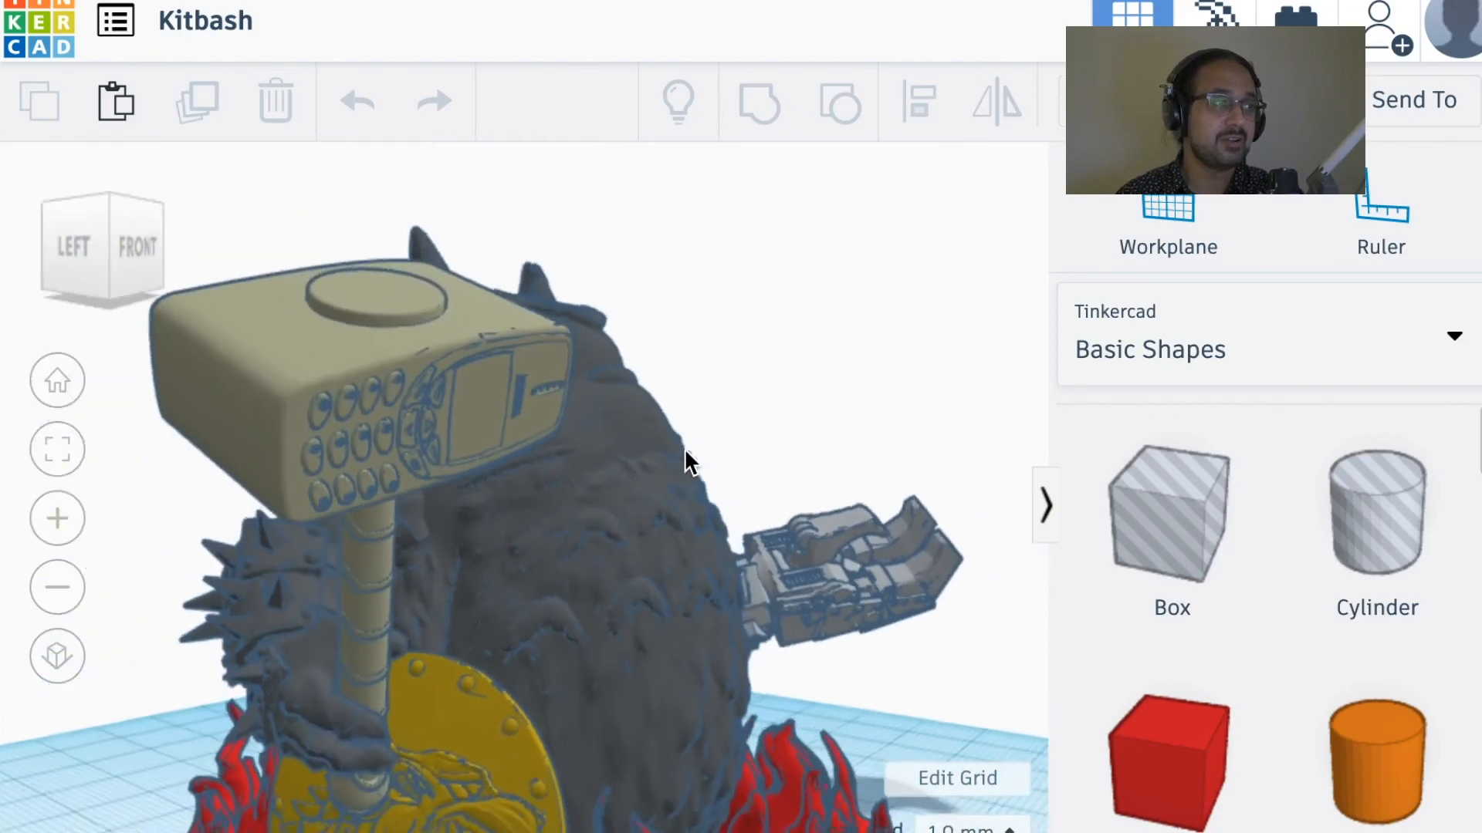
pyautogui.moveTo(630, 554); pyautogui.dragTo(331, 608, button='right')
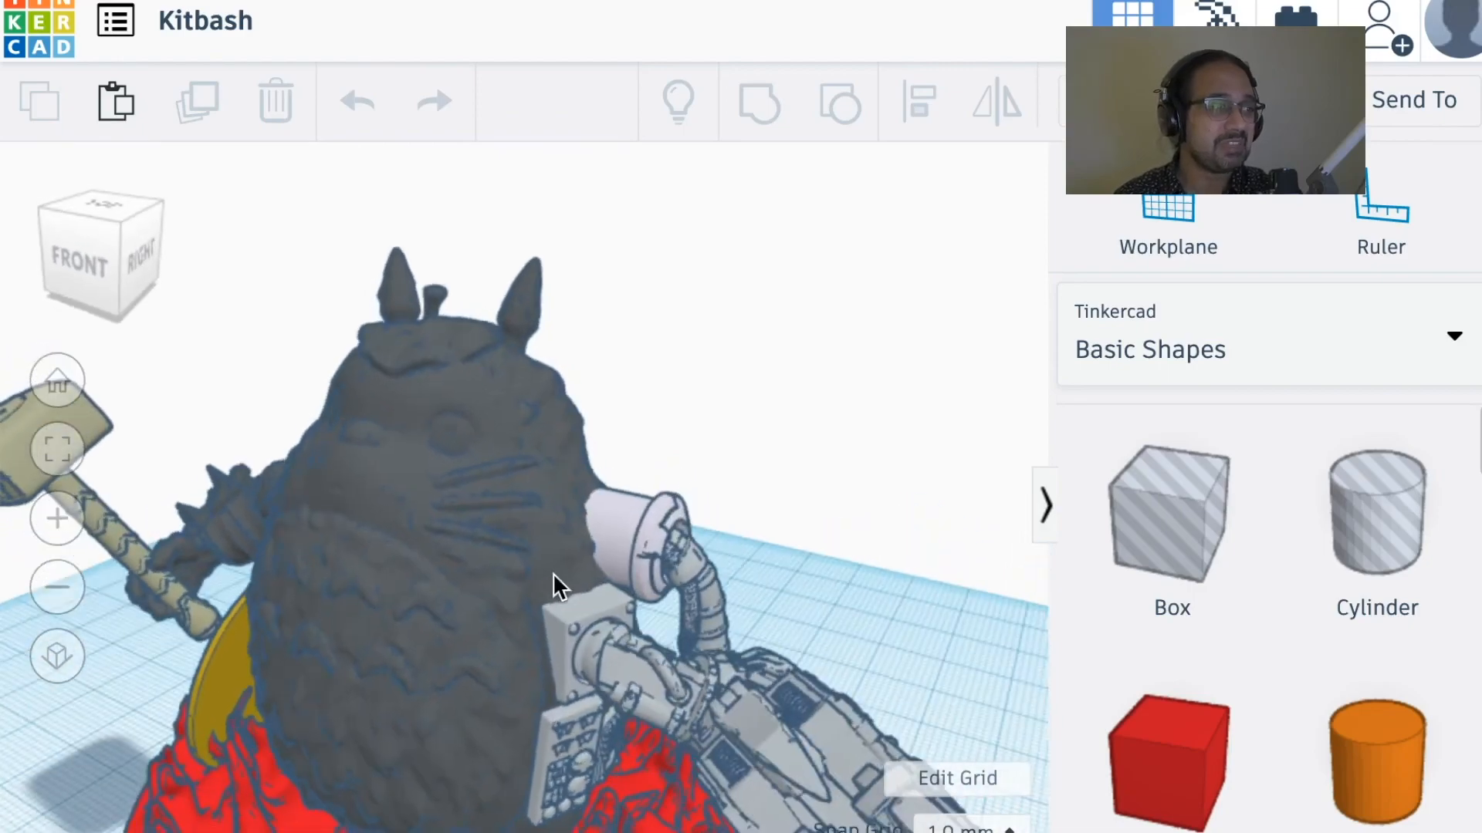
pyautogui.moveTo(552, 573); pyautogui.dragTo(591, 451, button='right')
pyautogui.moveTo(455, 575); pyautogui.dragTo(522, 775, button='right')
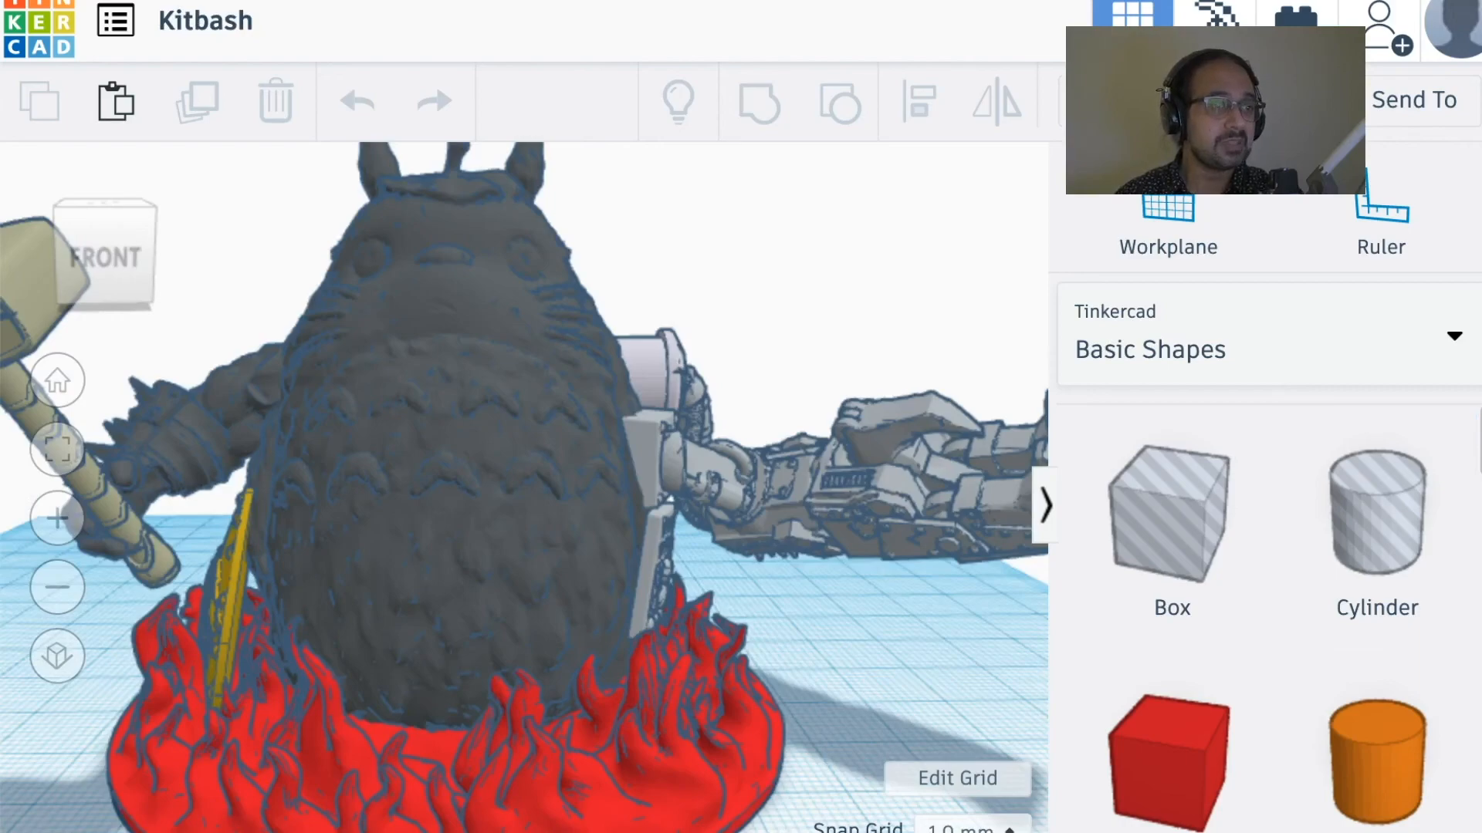
pyautogui.moveTo(801, 629); pyautogui.dragTo(620, 649, button='right')
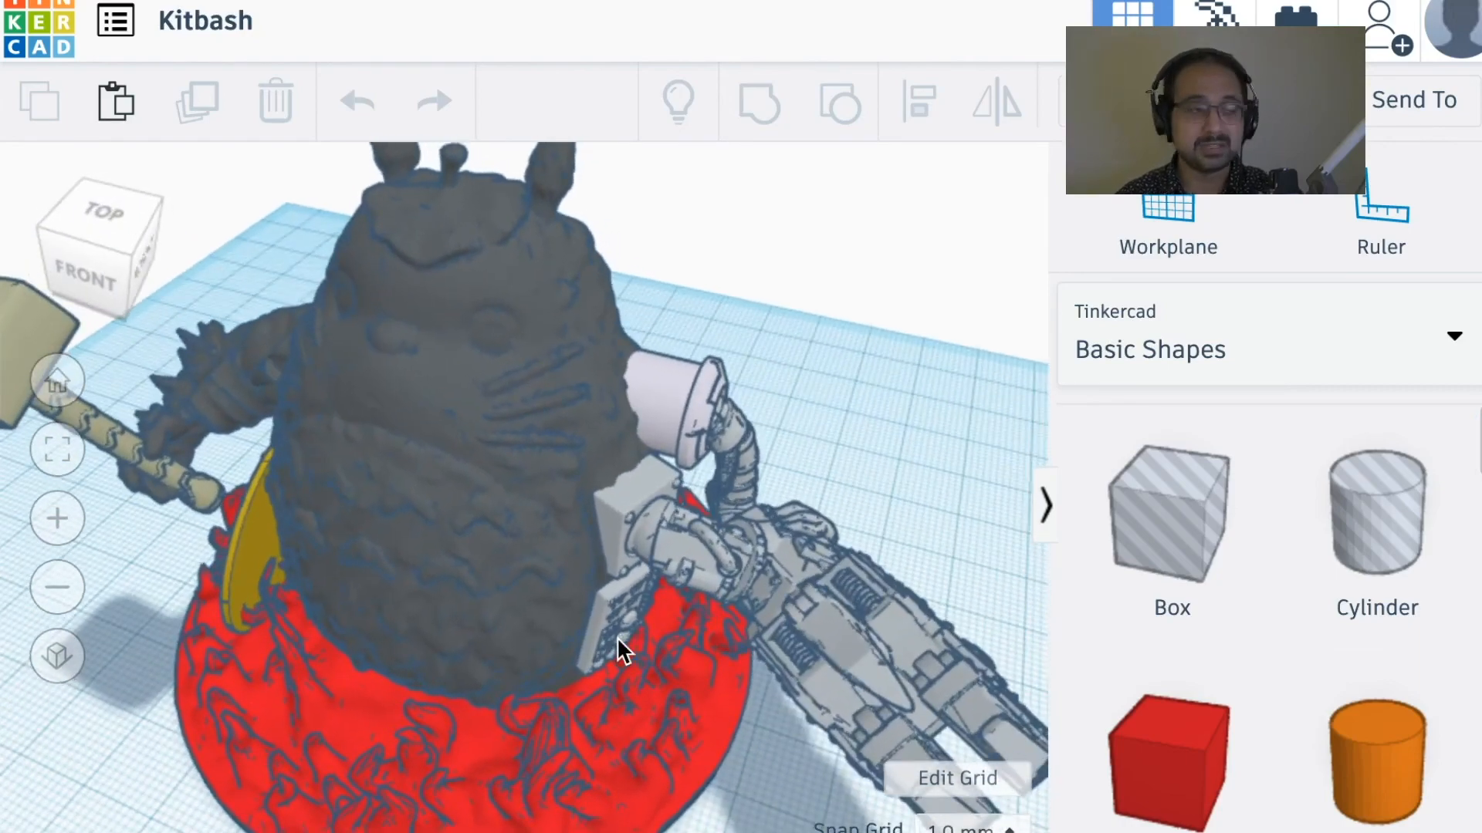
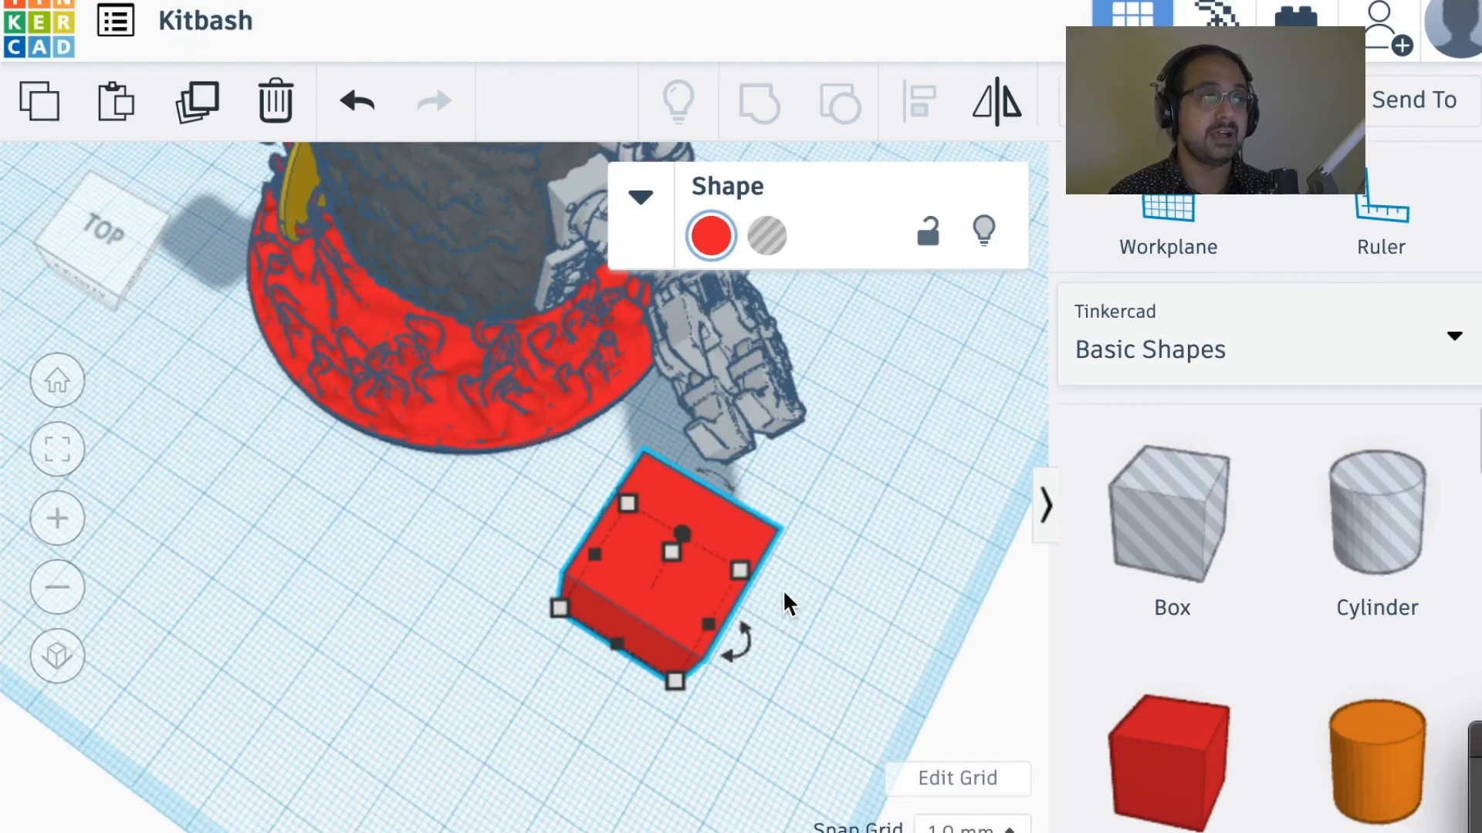
# Step: Move the red box about 13 mm and 8 mm away from the mechanical hand, and nudge it 3 mm and -1 mm
pyautogui.moveTo(794, 581); pyautogui.dragTo(758, 581, button='right')
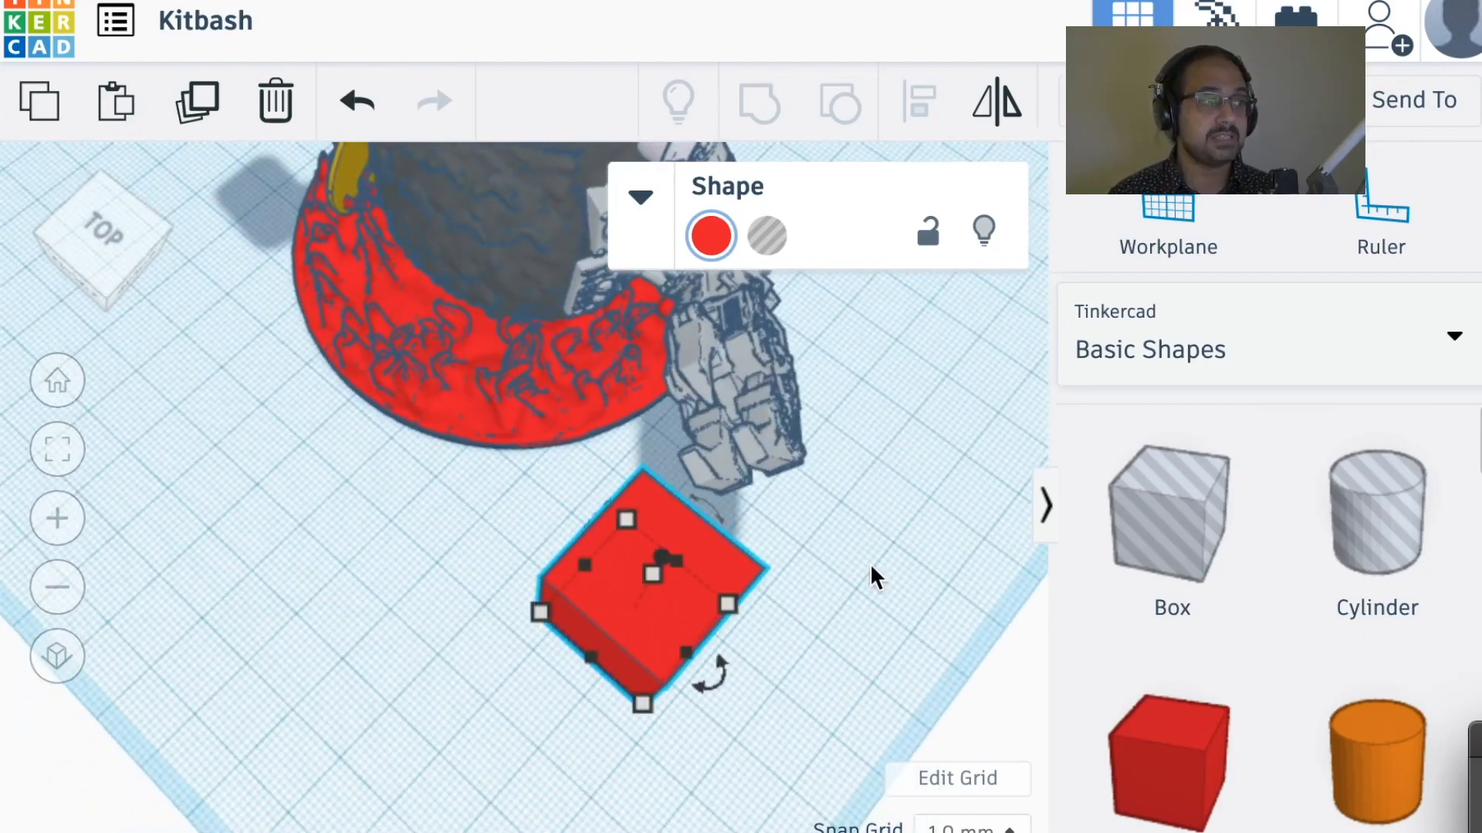
pyautogui.moveTo(870, 569); pyautogui.dragTo(744, 665, button='right')
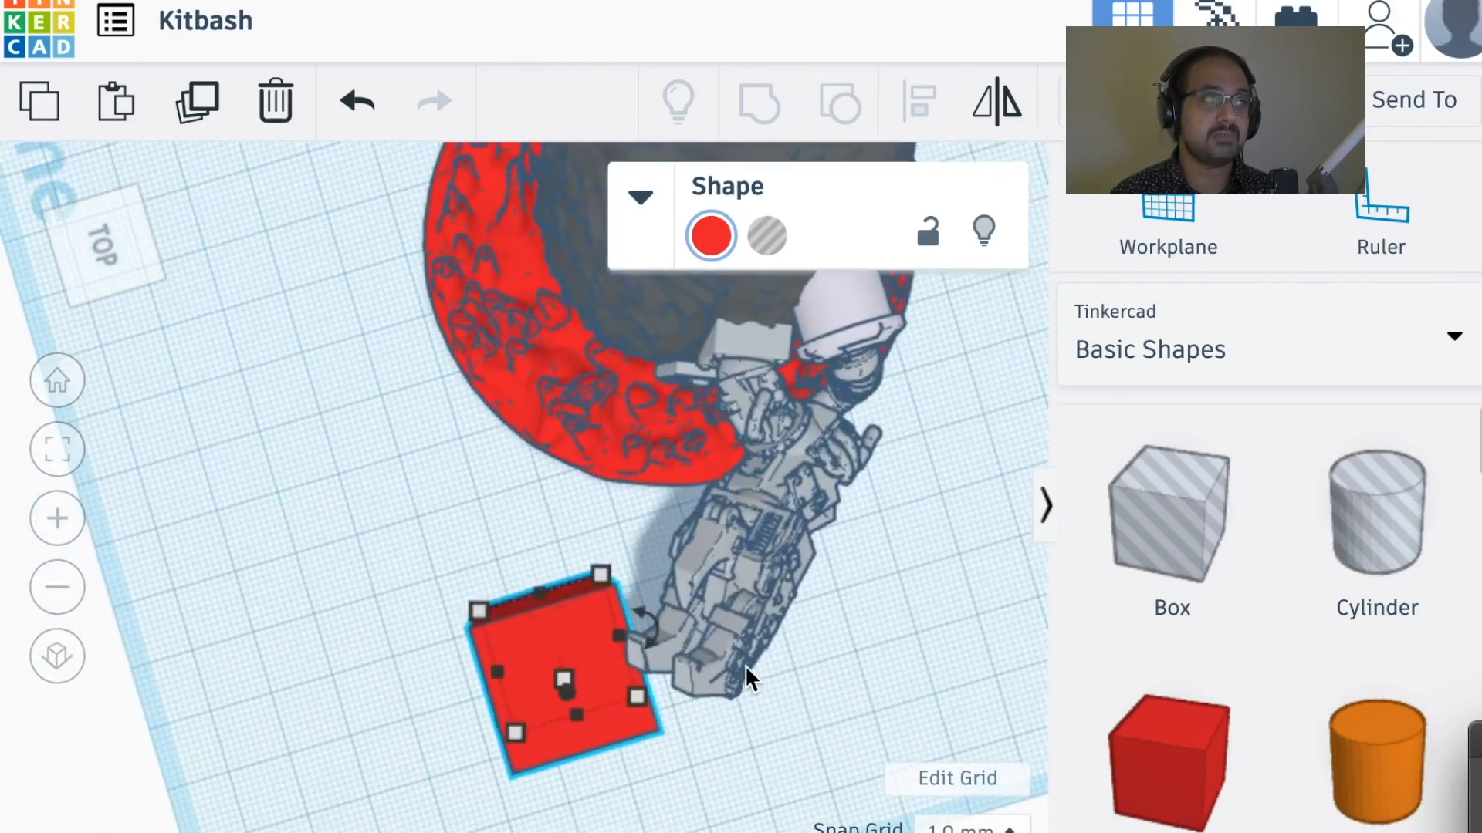
pyautogui.moveTo(886, 556); pyautogui.dragTo(827, 565, button='right')
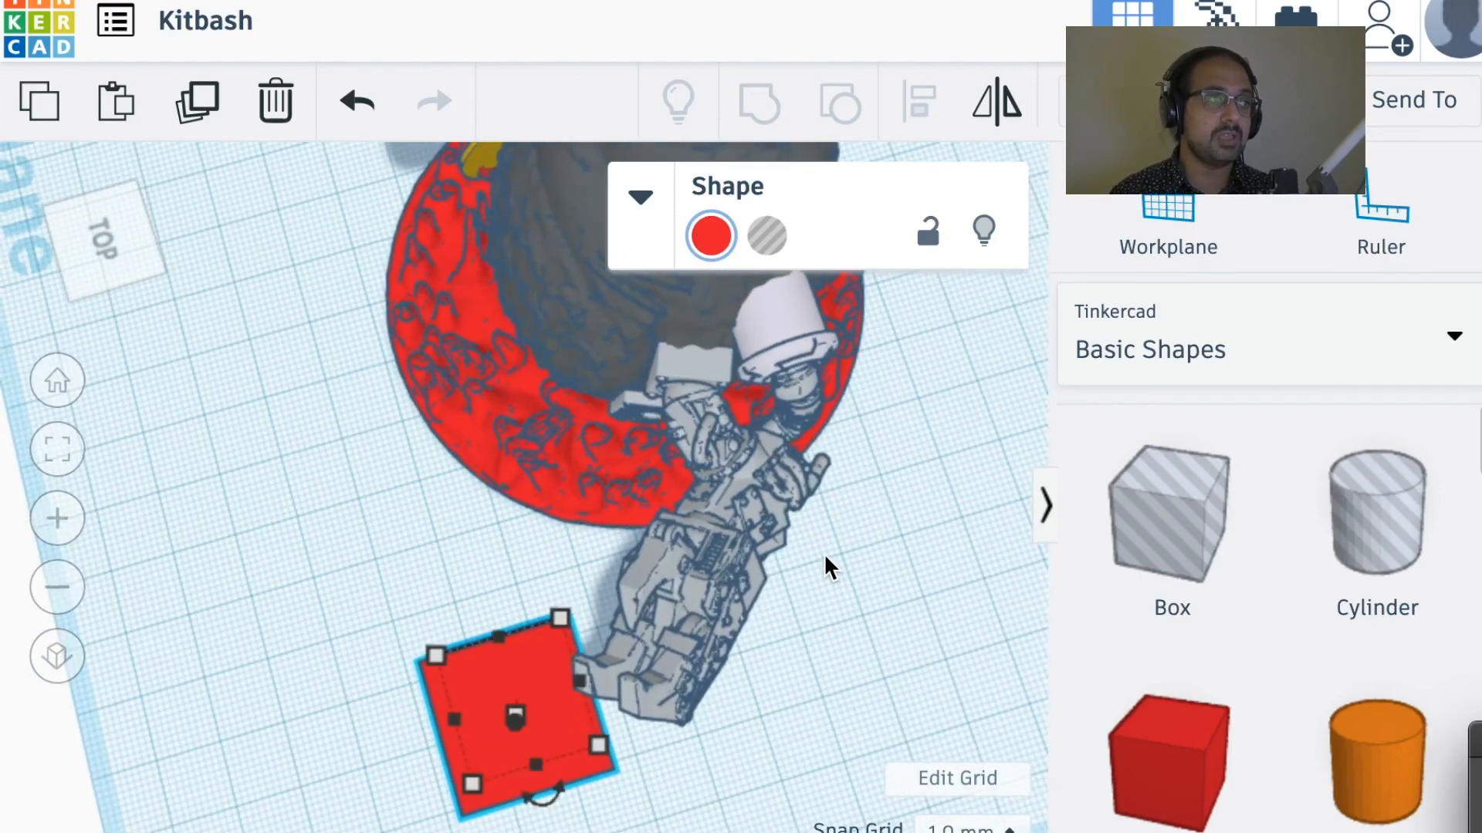
pyautogui.scroll(-4, 824, 555)
pyautogui.scroll(4, 822, 552)
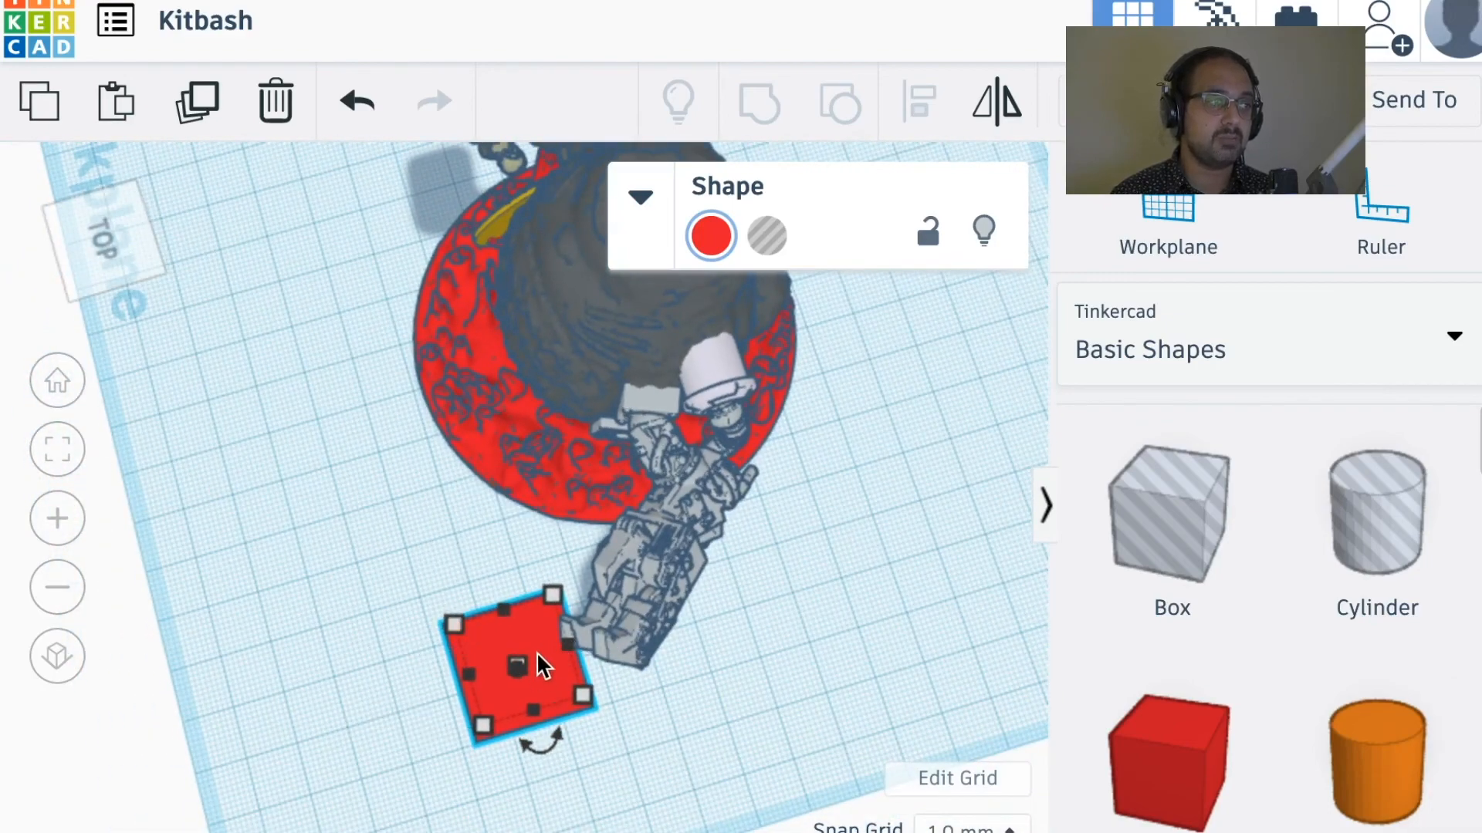
pyautogui.moveTo(537, 653); pyautogui.dragTo(537, 651)
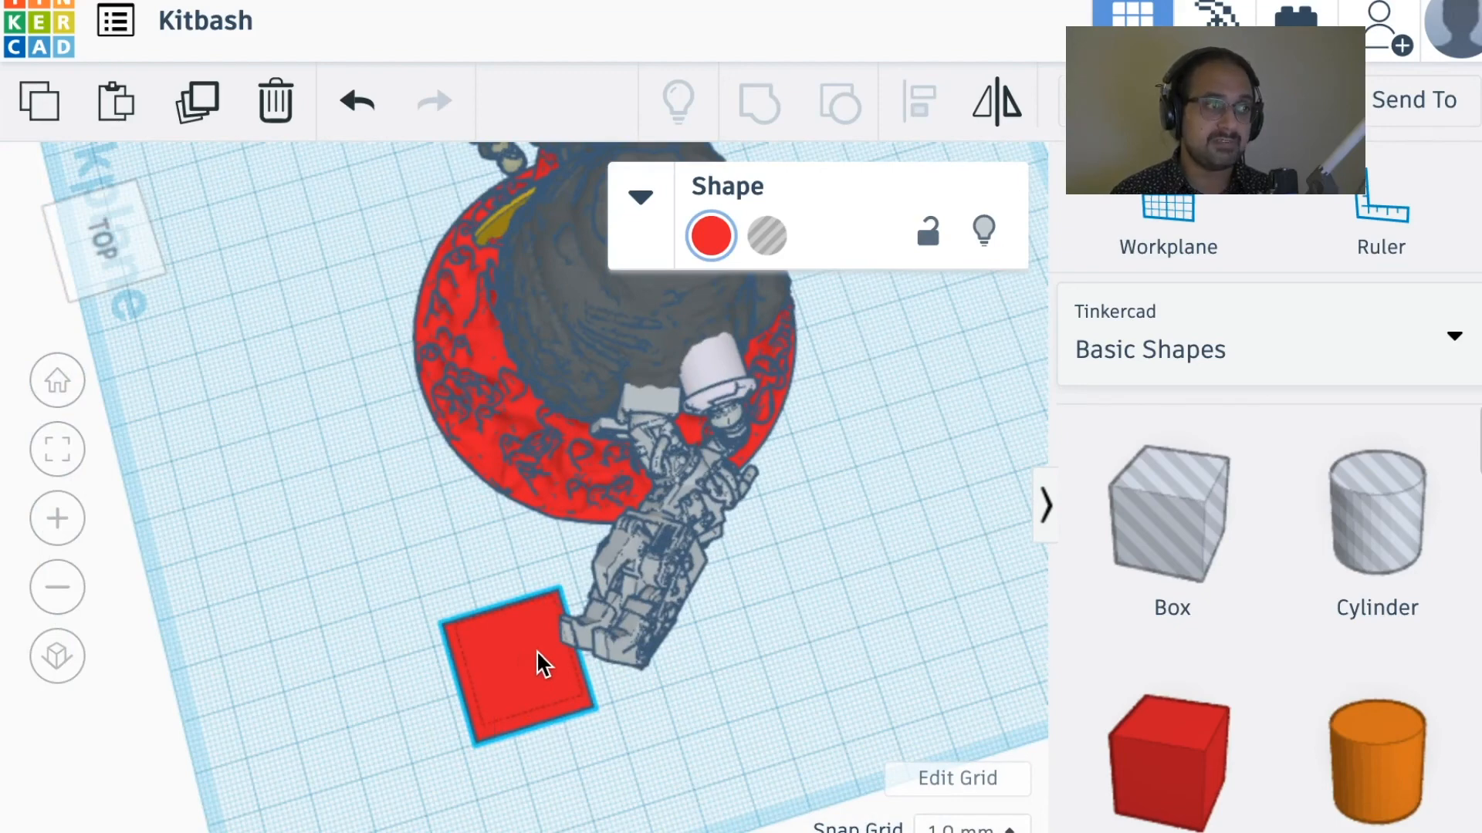
pyautogui.moveTo(537, 652); pyautogui.dragTo(483, 730)
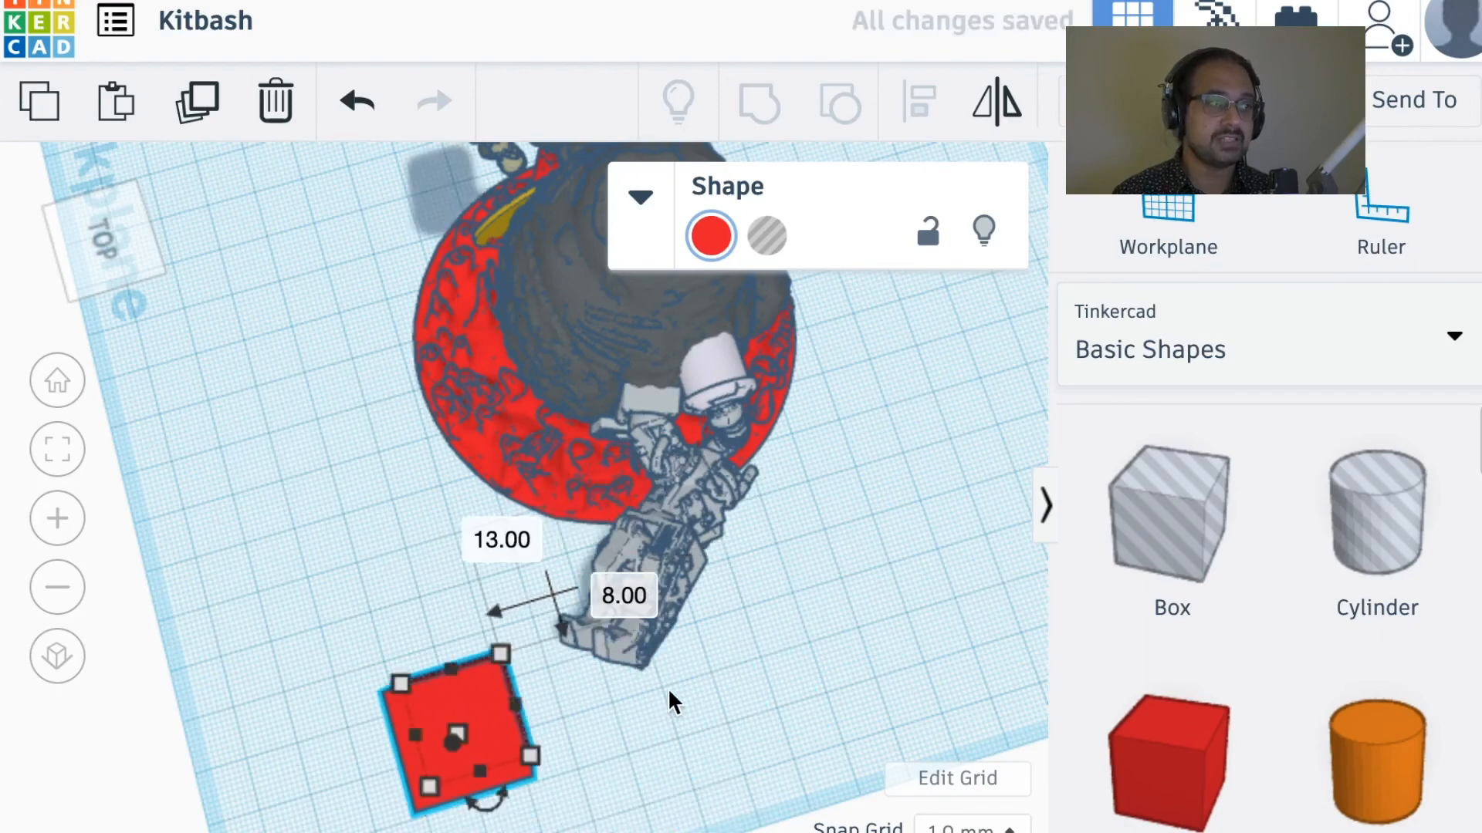
pyautogui.moveTo(673, 702); pyautogui.dragTo(849, 513, button='right')
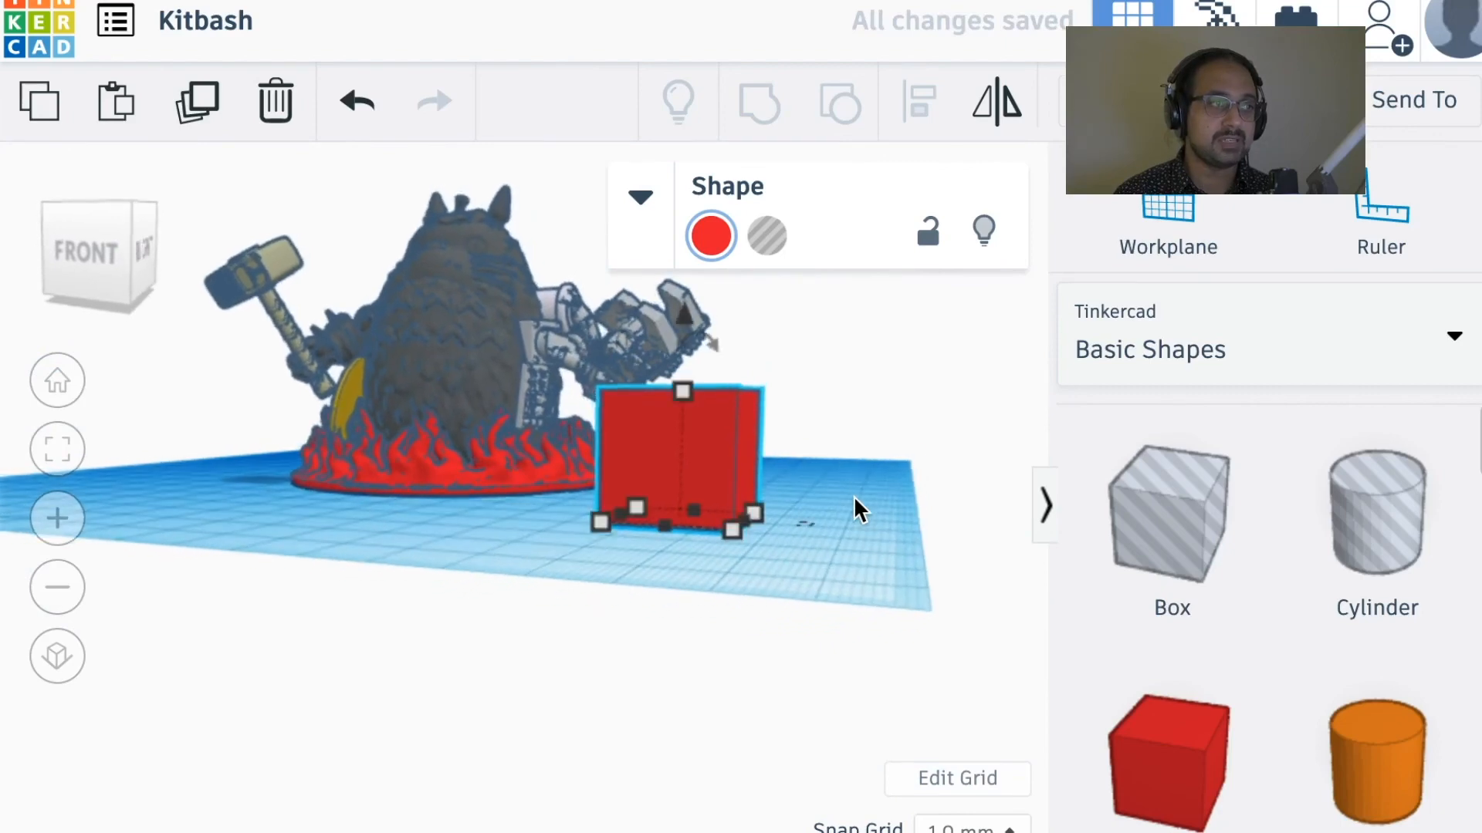
pyautogui.moveTo(668, 477)
pyautogui.mouseDown()
pyautogui.moveTo(664, 489)
pyautogui.moveTo(703, 444)
pyautogui.moveTo(678, 489)
pyautogui.moveTo(545, 470)
pyautogui.moveTo(346, 401)
pyautogui.moveTo(355, 516)
pyautogui.moveTo(420, 513)
pyautogui.moveTo(493, 466)
pyautogui.moveTo(476, 500)
pyautogui.moveTo(327, 456)
pyautogui.moveTo(251, 503)
pyautogui.moveTo(194, 480)
pyautogui.moveTo(178, 489)
pyautogui.moveTo(612, 493)
pyautogui.moveTo(816, 531)
pyautogui.moveTo(665, 460)
pyautogui.moveTo(617, 535)
pyautogui.moveTo(619, 466)
pyautogui.moveTo(670, 509)
pyautogui.moveTo(687, 486)
pyautogui.mouseUp()
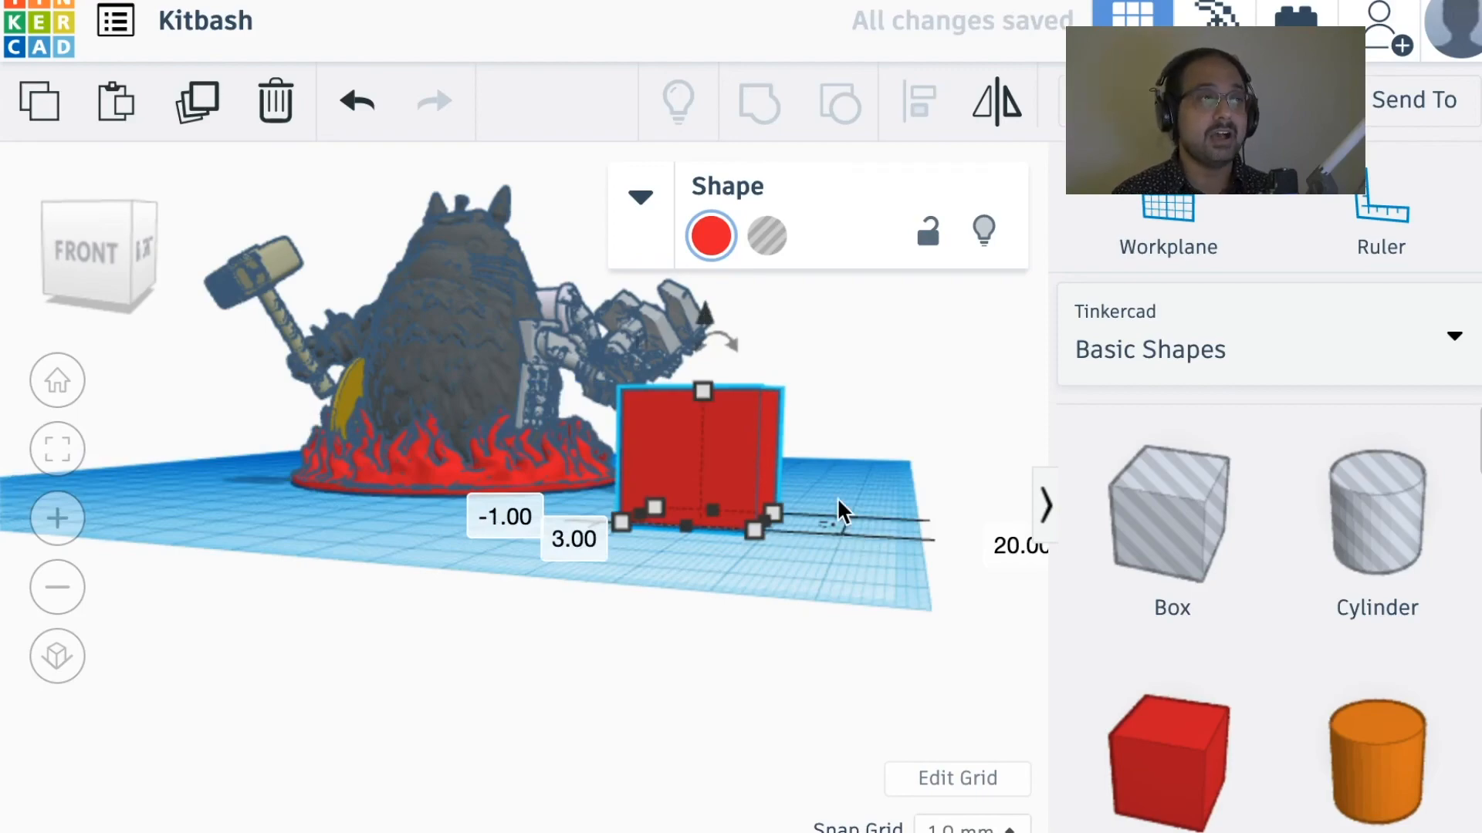
# Step: Compare the red box's position relative to the mechanical arm from above, from the front and at floor level
pyautogui.moveTo(837, 489); pyautogui.dragTo(673, 668, button='right')
pyautogui.scroll(2, 716, 683)
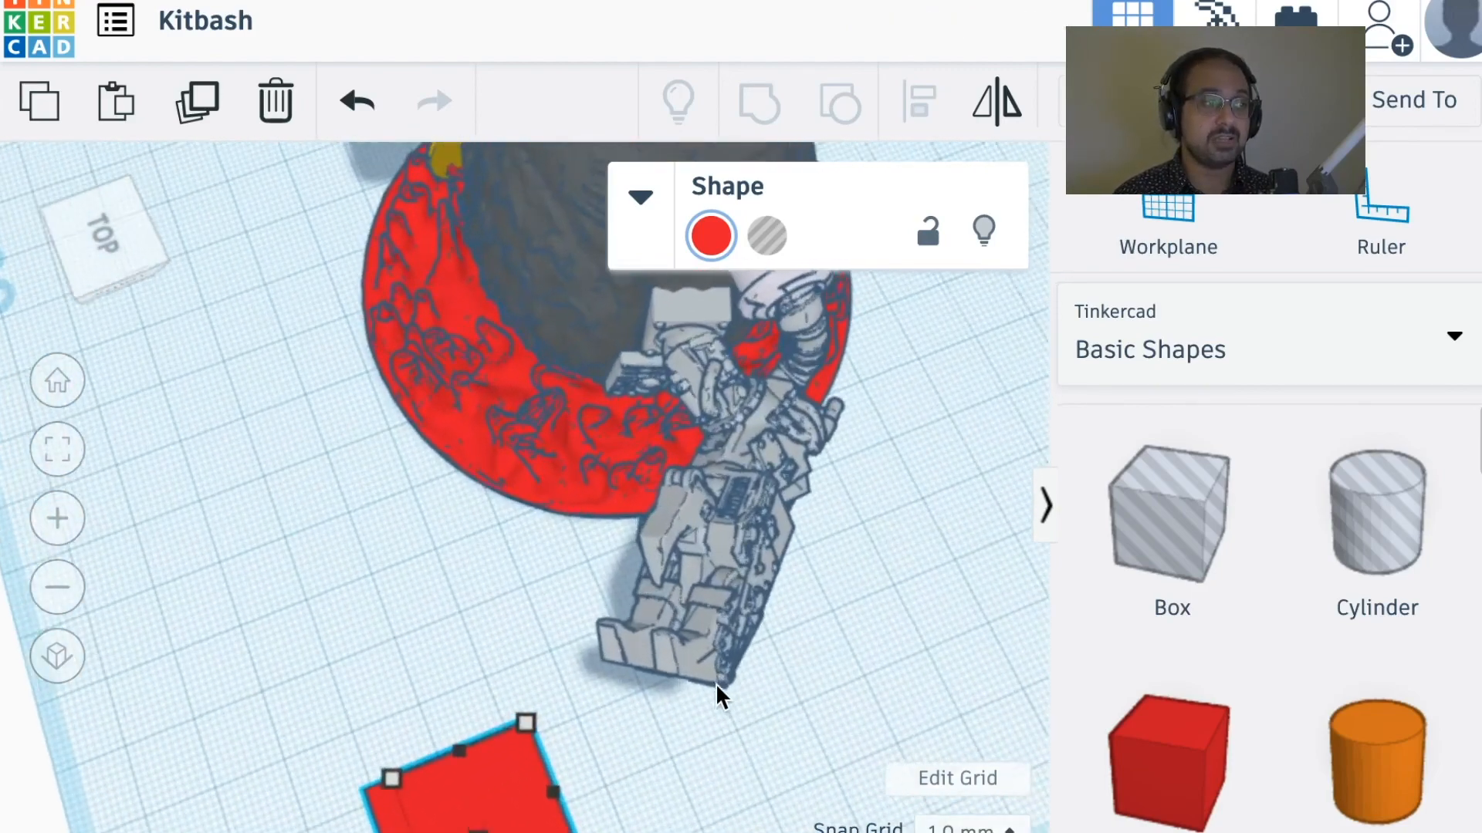
pyautogui.scroll(-2, 715, 683)
pyautogui.scroll(-3, 714, 682)
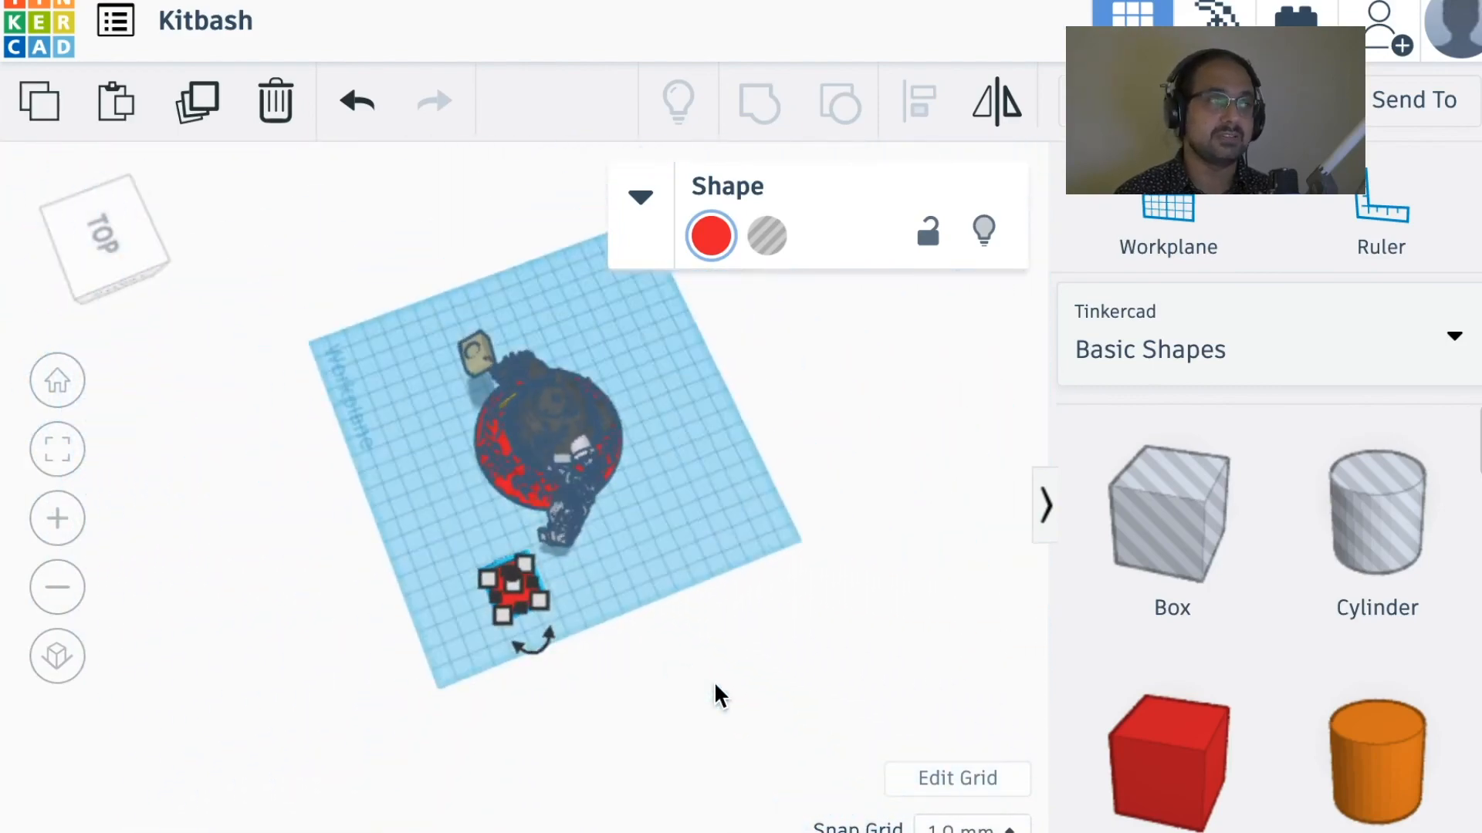
pyautogui.moveTo(652, 640); pyautogui.dragTo(849, 447, button='right')
pyautogui.moveTo(661, 502); pyautogui.dragTo(641, 622, button='right')
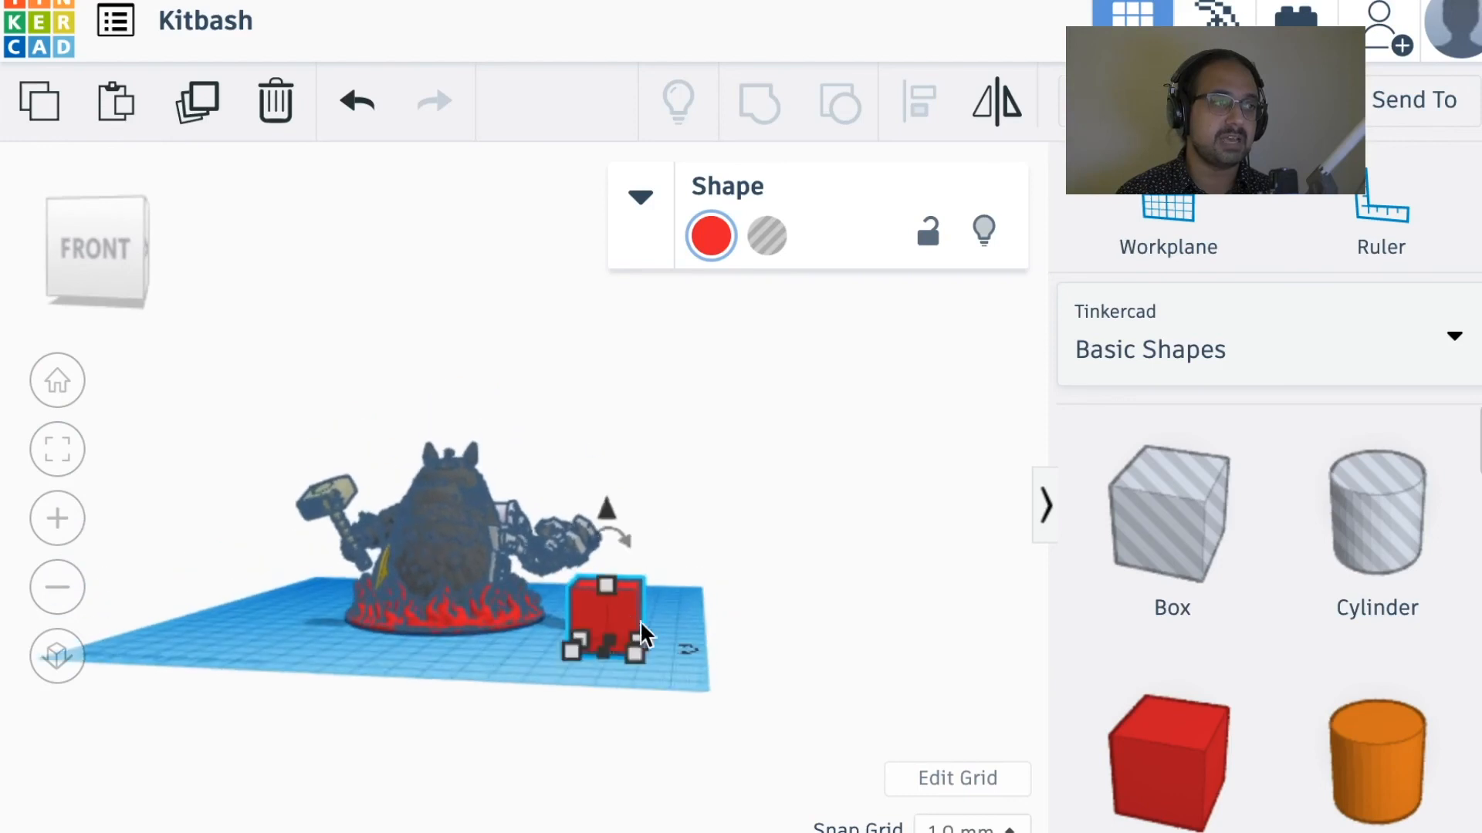
pyautogui.scroll(5, 661, 626)
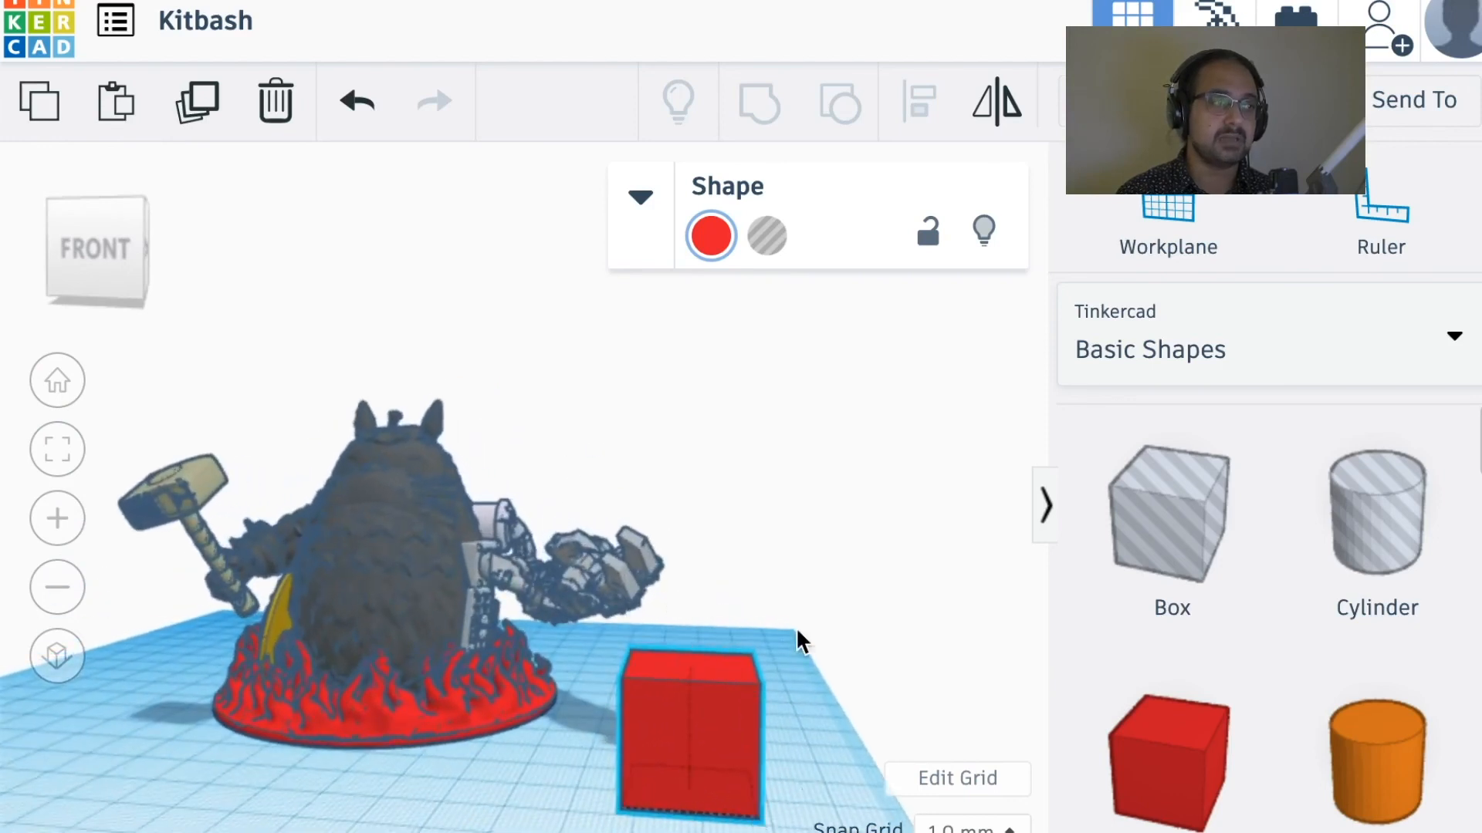
pyautogui.moveTo(796, 631); pyautogui.dragTo(800, 612, button='right')
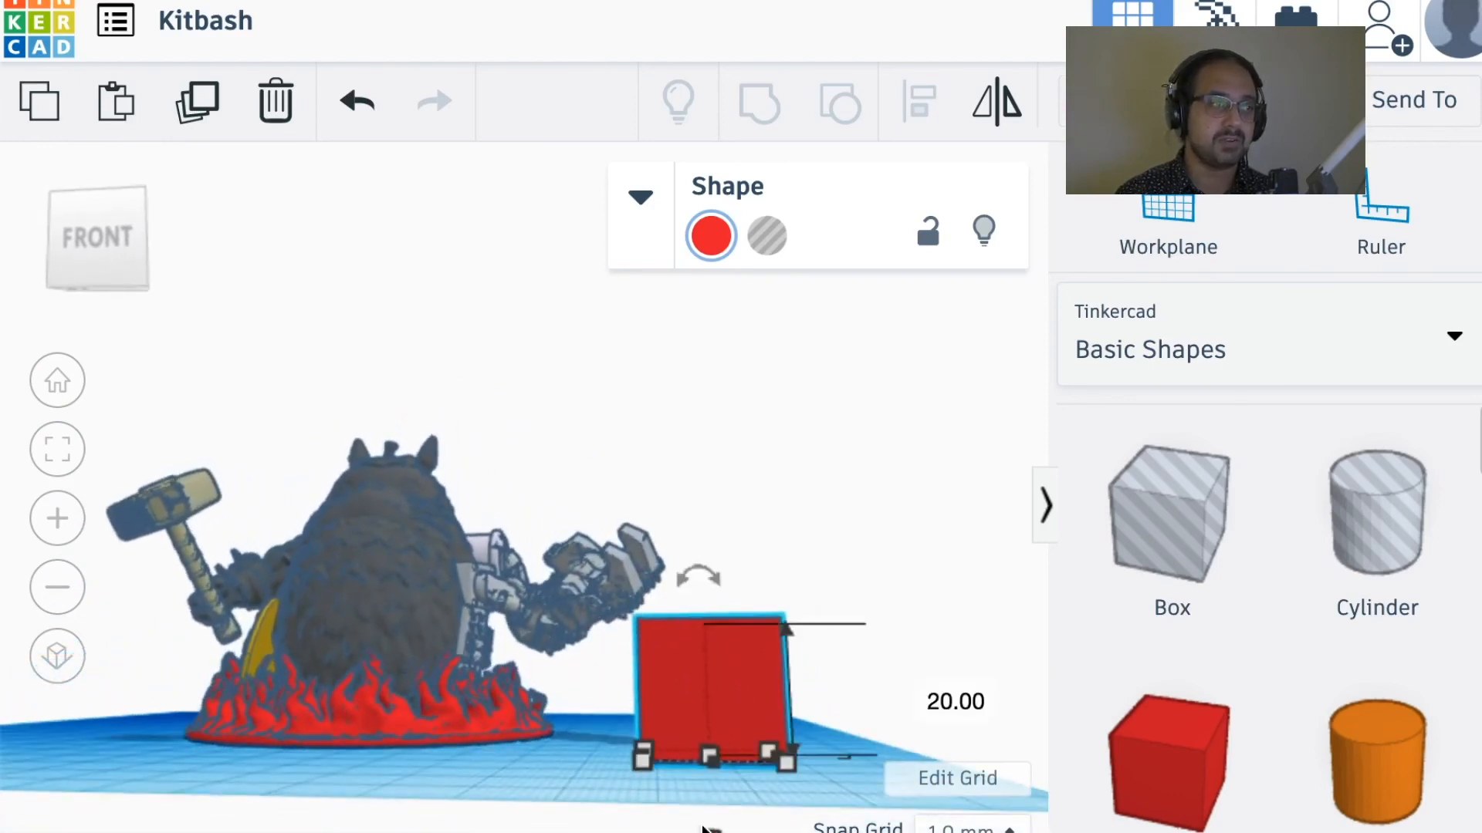
pyautogui.moveTo(711, 830); pyautogui.dragTo(699, 739)
pyautogui.moveTo(581, 750); pyautogui.dragTo(612, 826, button='right')
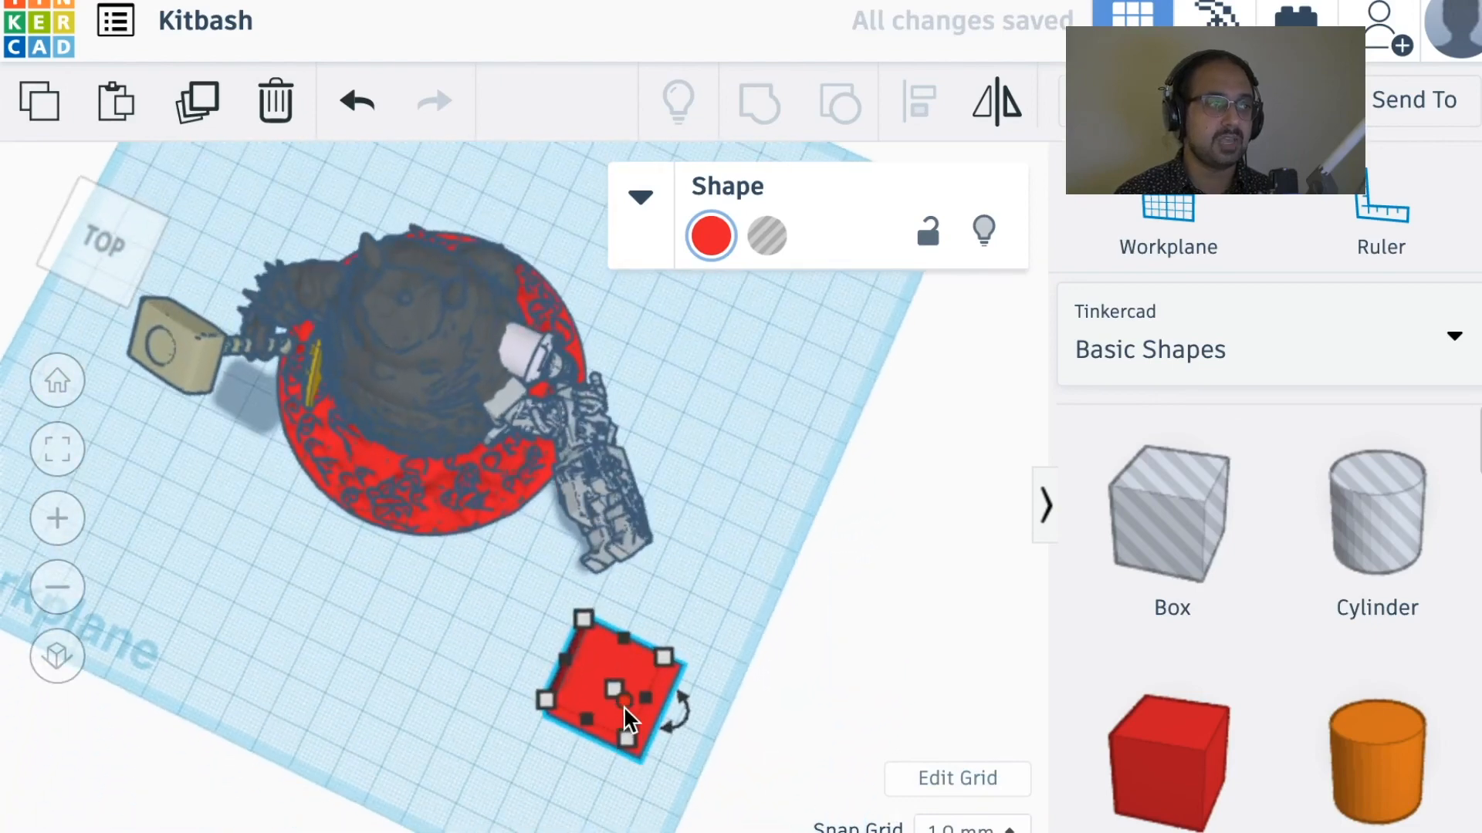
pyautogui.moveTo(626, 717); pyautogui.dragTo(584, 814)
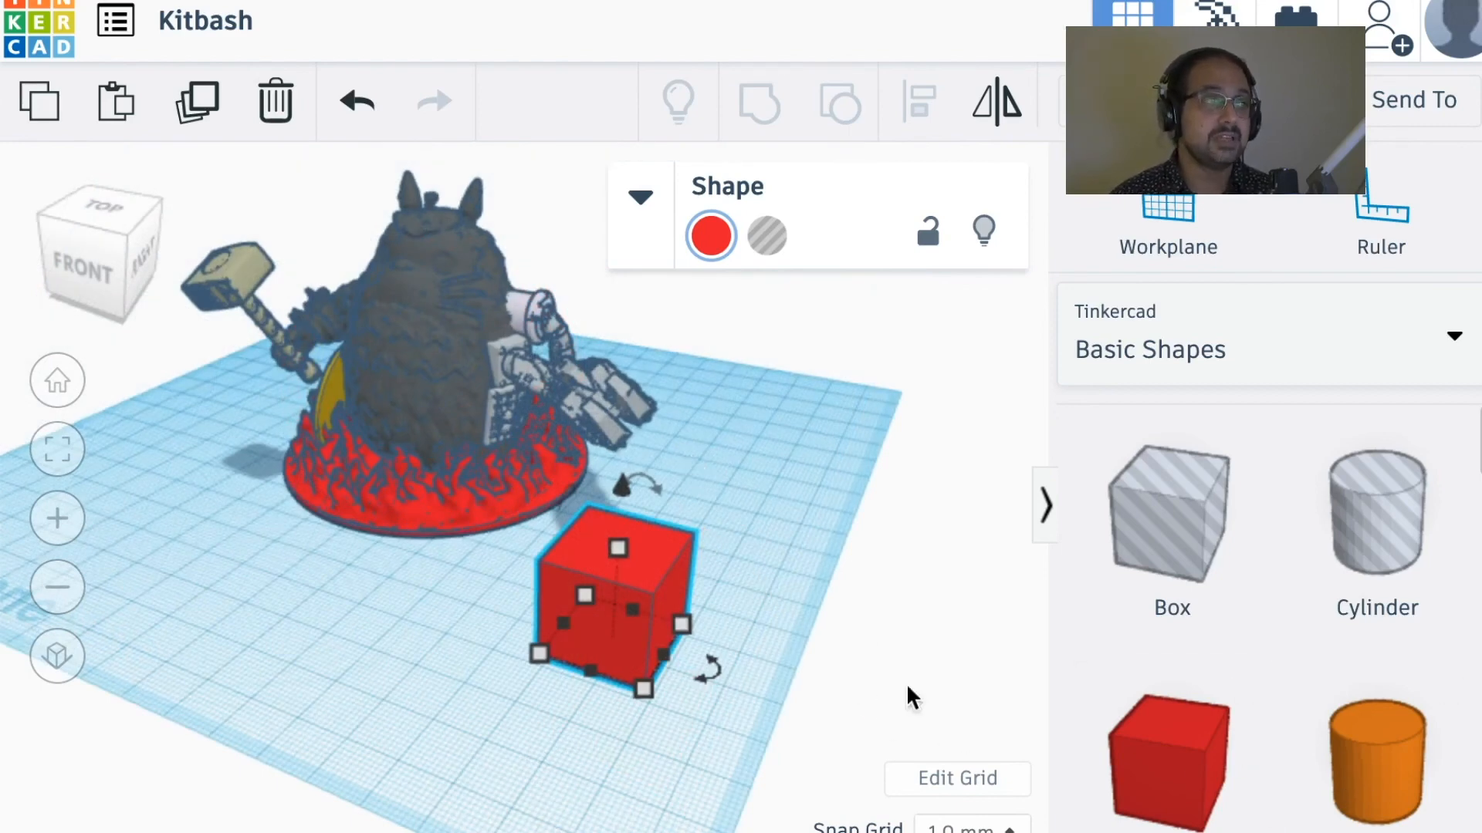
# Step: Enlarge the red box to a footprint of about 32 by 70 mm and a height of about 45 mm
pyautogui.moveTo(704, 642)
pyautogui.moveTo(683, 625); pyautogui.dragTo(806, 518)
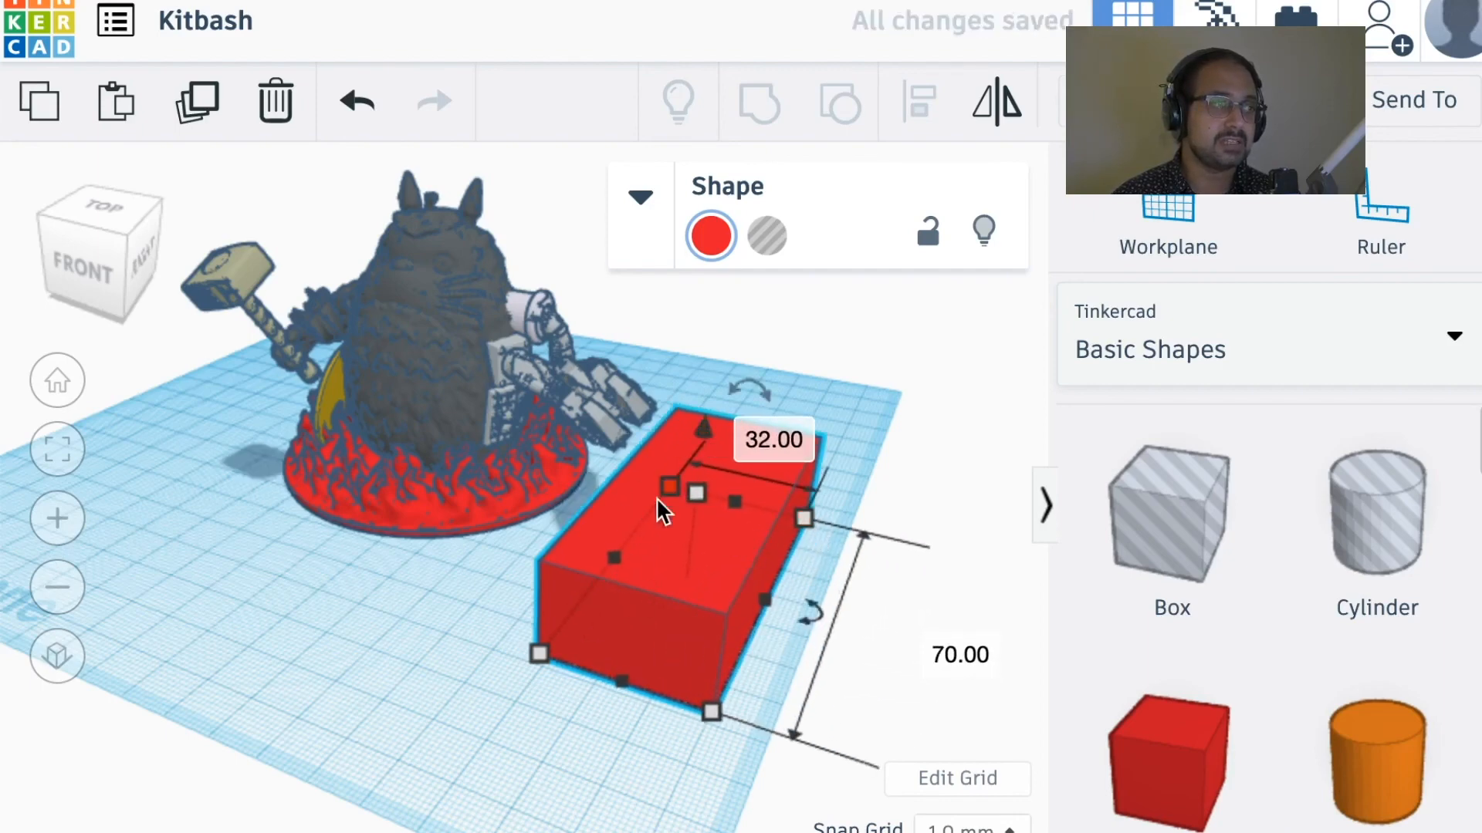
pyautogui.moveTo(702, 431); pyautogui.dragTo(728, 413)
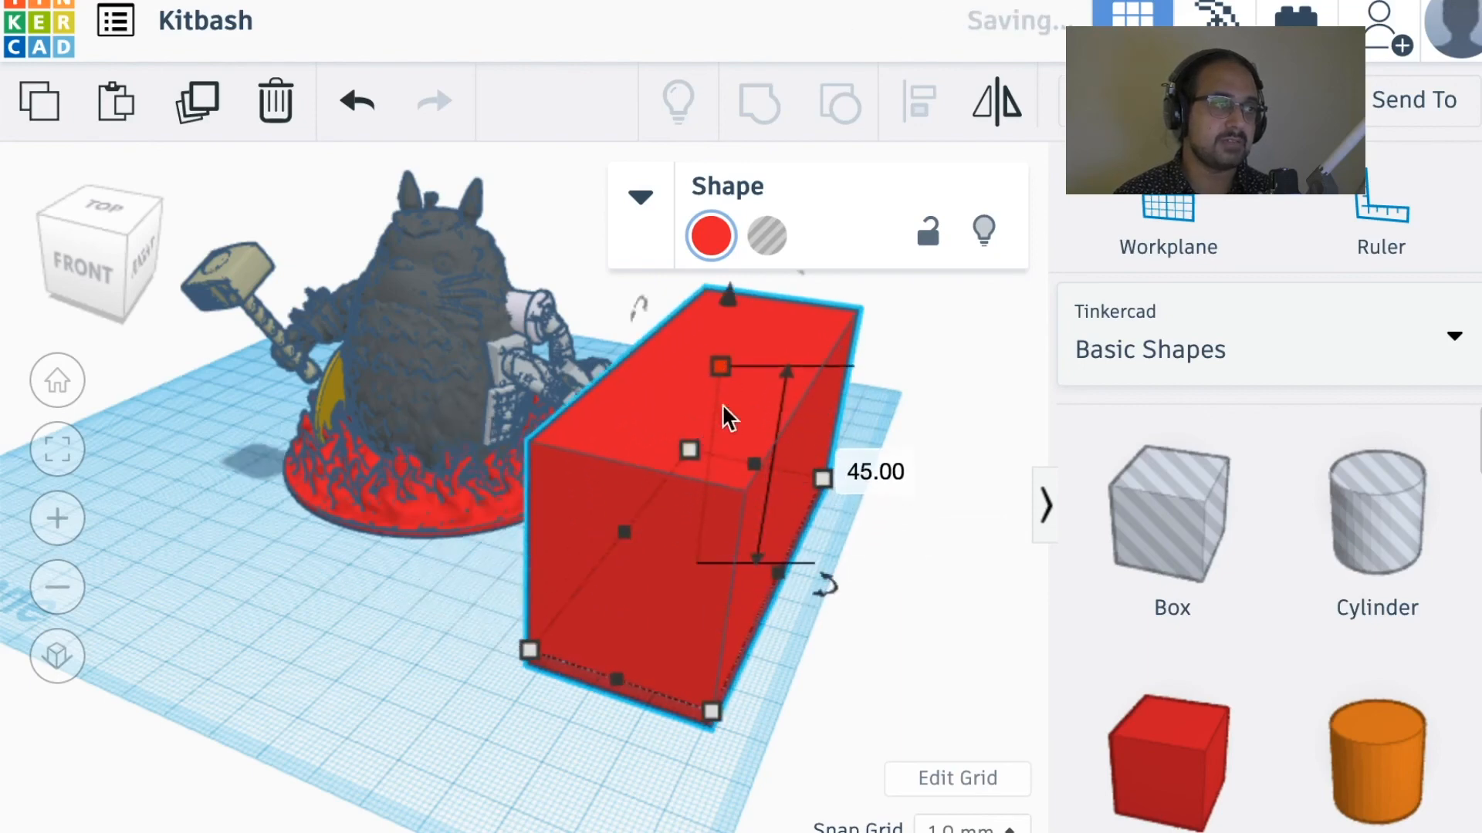
# Step: Add an orange cylinder inside the front end of the enlarged red box
pyautogui.moveTo(598, 779); pyautogui.dragTo(679, 745, button='right')
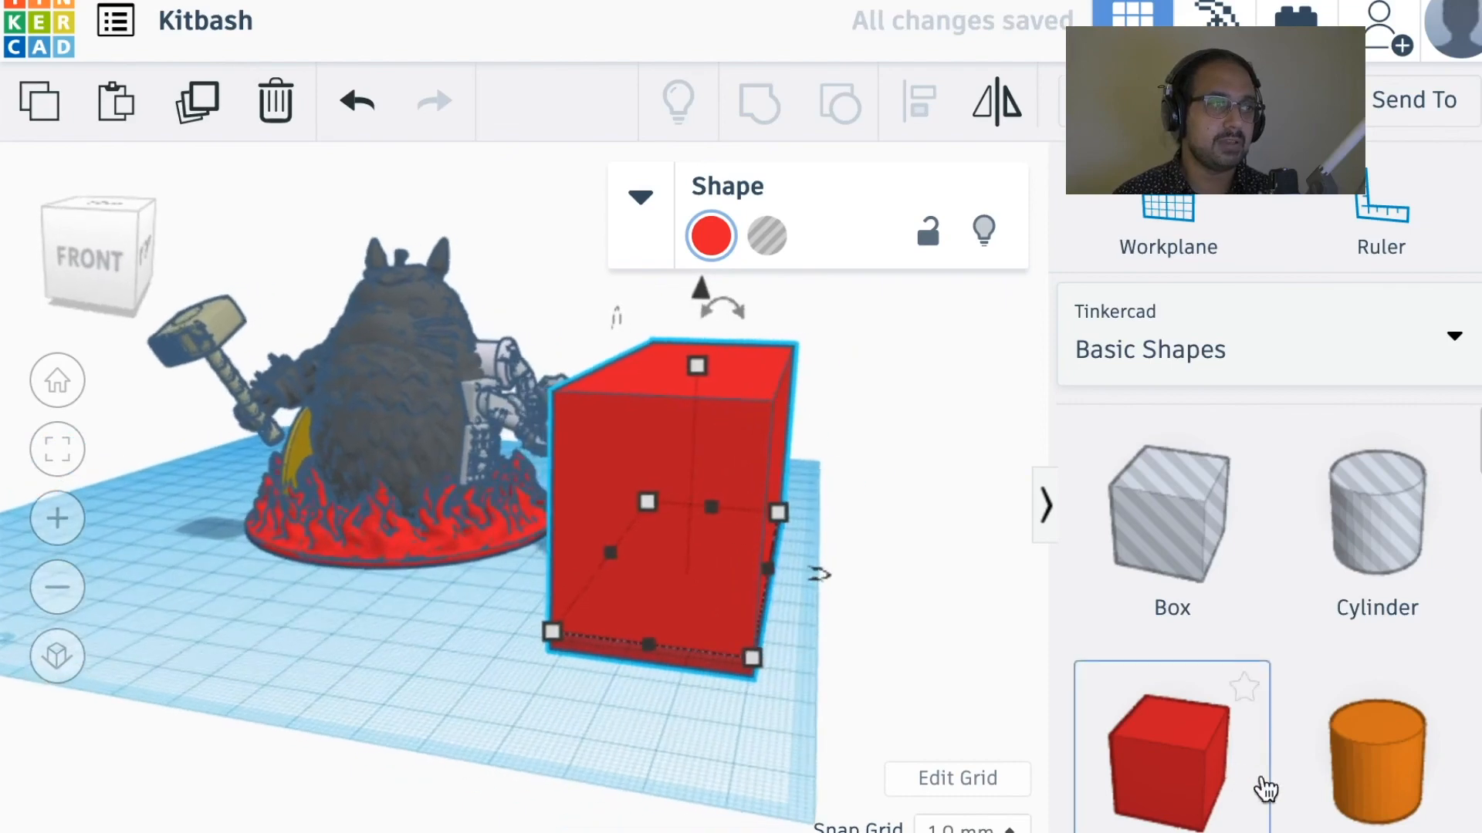
pyautogui.moveTo(1351, 786); pyautogui.dragTo(689, 614)
pyautogui.moveTo(692, 718); pyautogui.dragTo(626, 758, button='right')
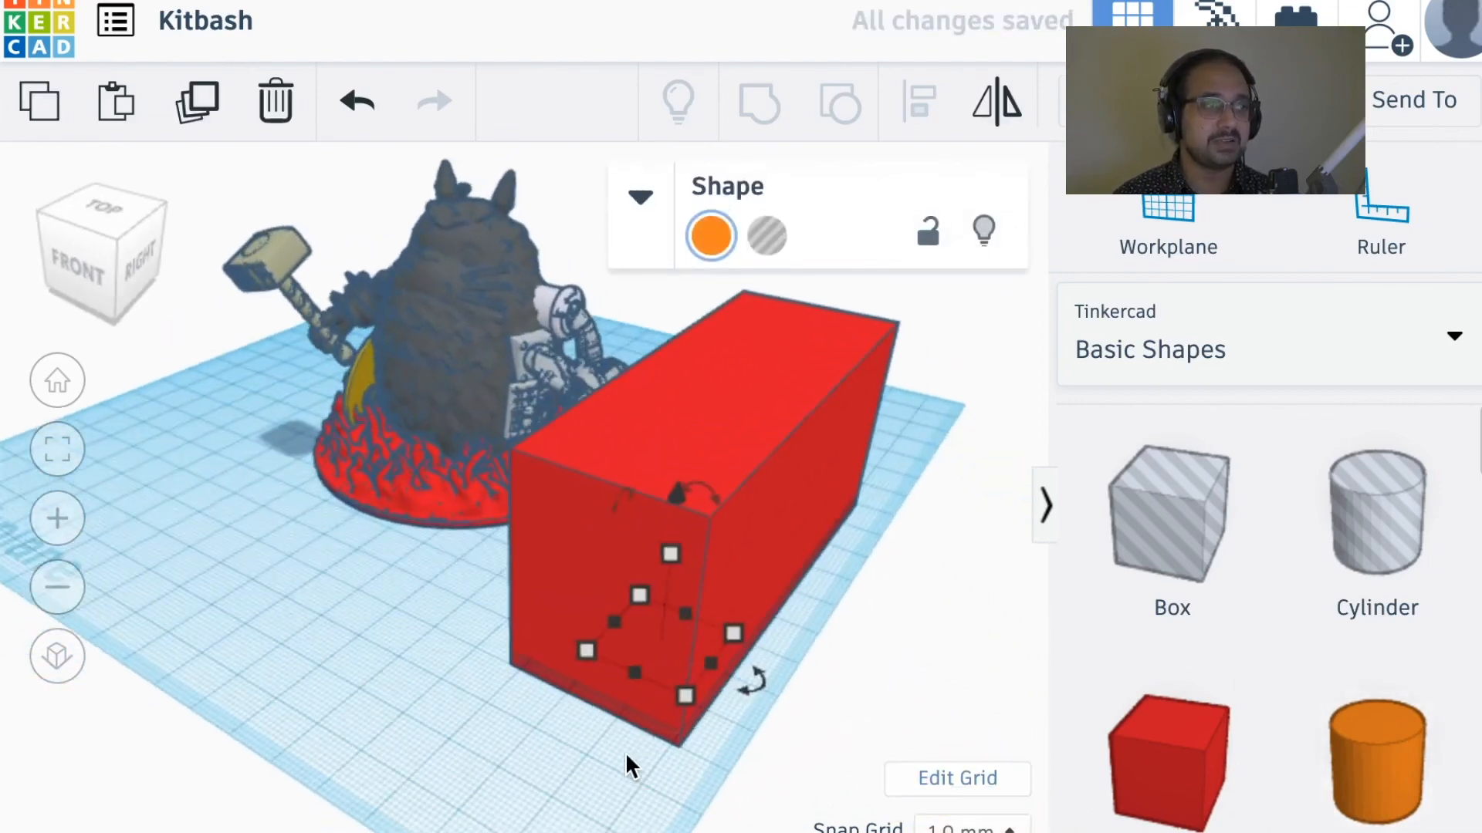
pyautogui.click(727, 766)
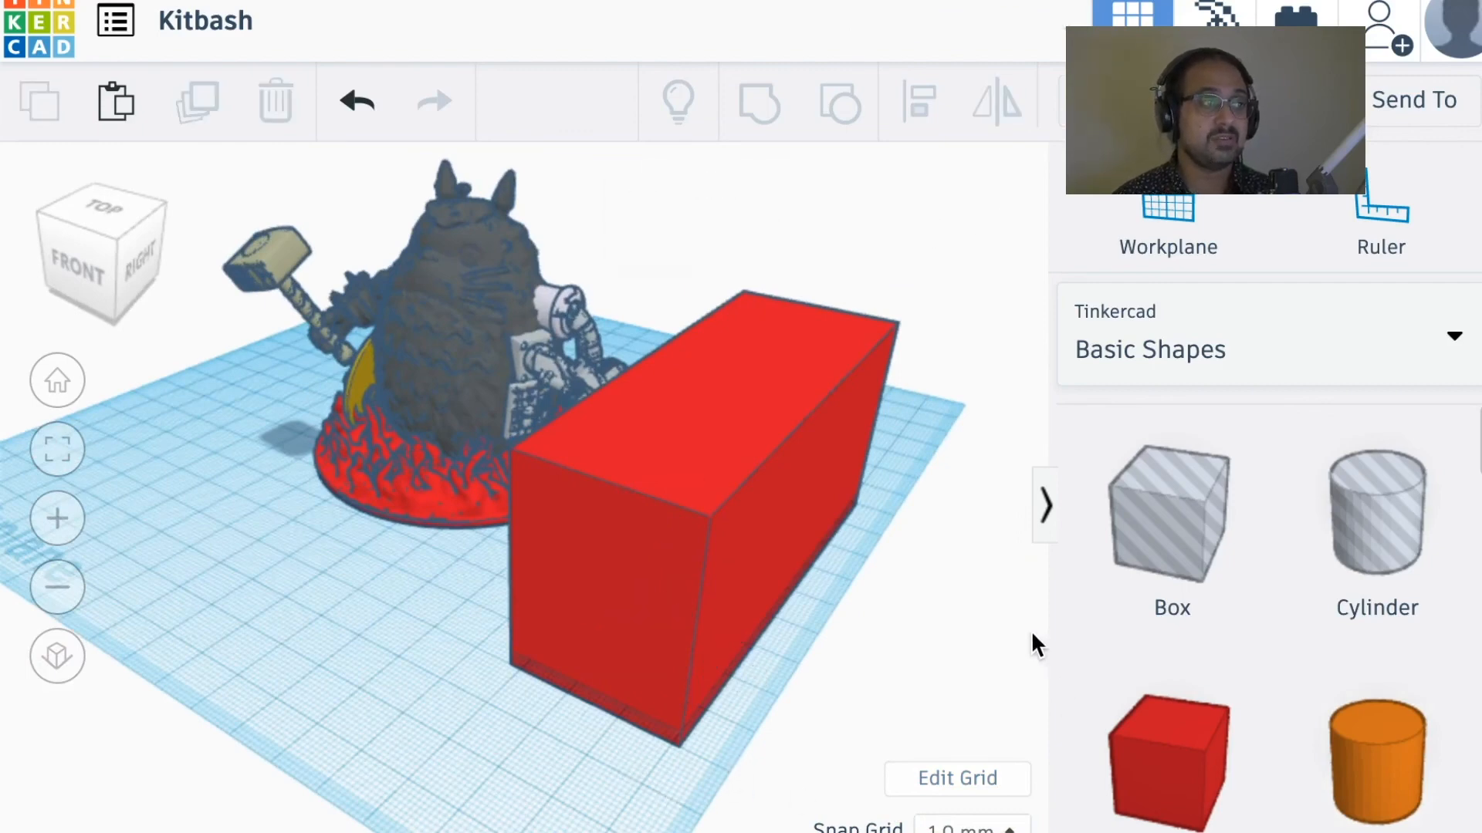
# Step: Hide the red box to examine the cylinder inside it, and show all hidden shapes again
pyautogui.click(737, 472)
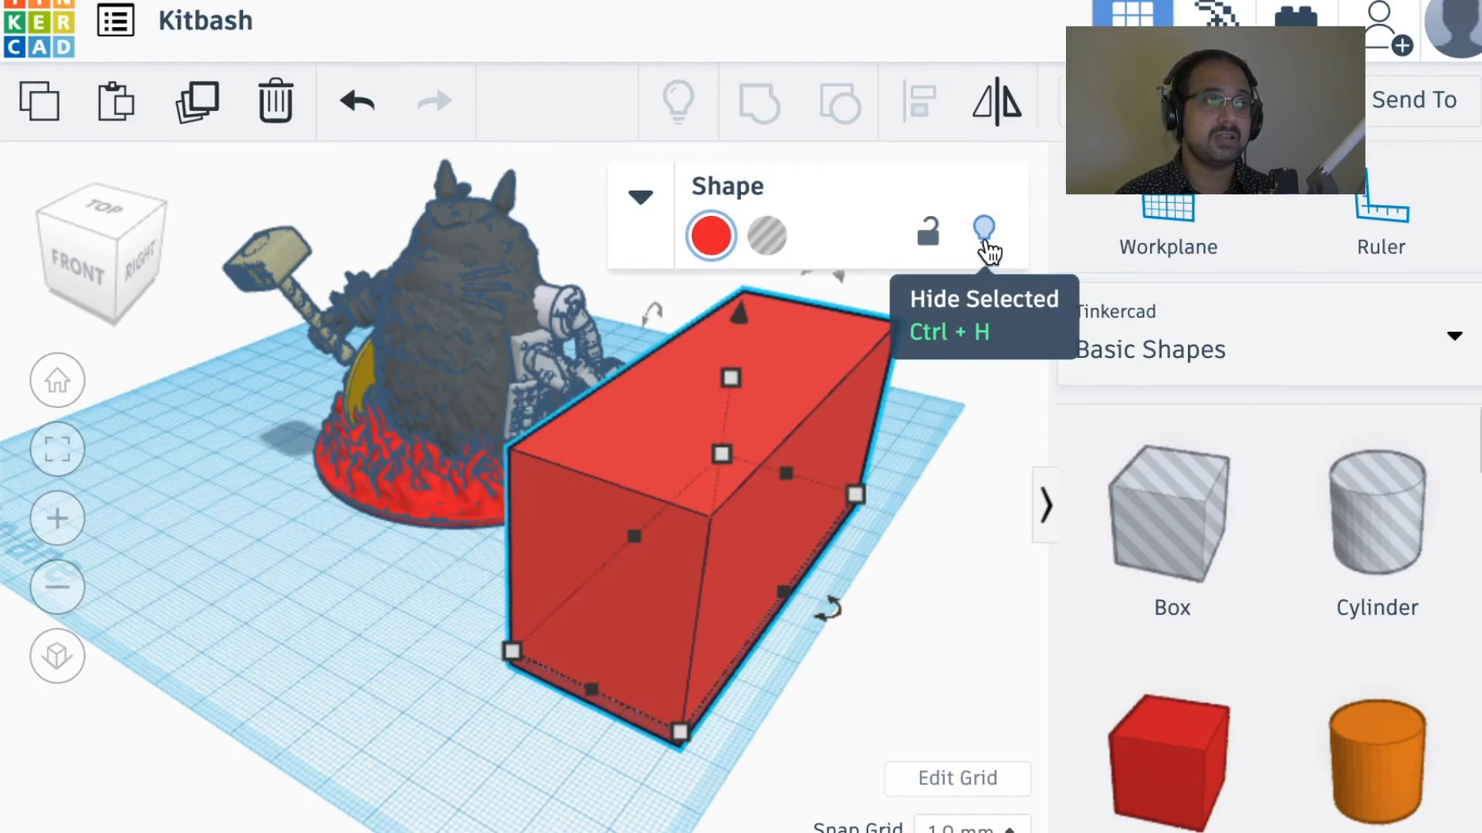
pyautogui.click(986, 242)
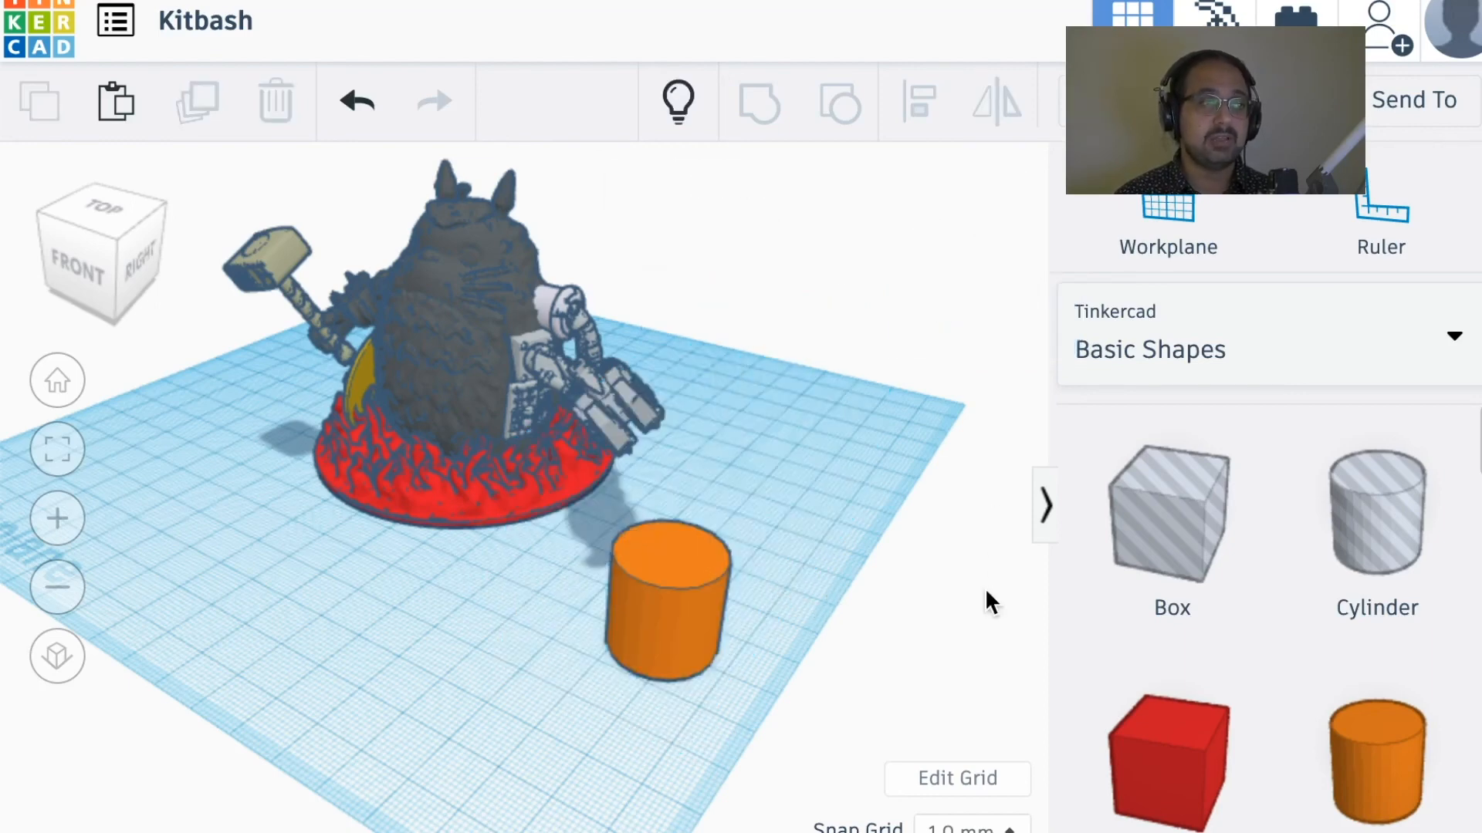
pyautogui.moveTo(827, 484); pyautogui.dragTo(927, 460, button='right')
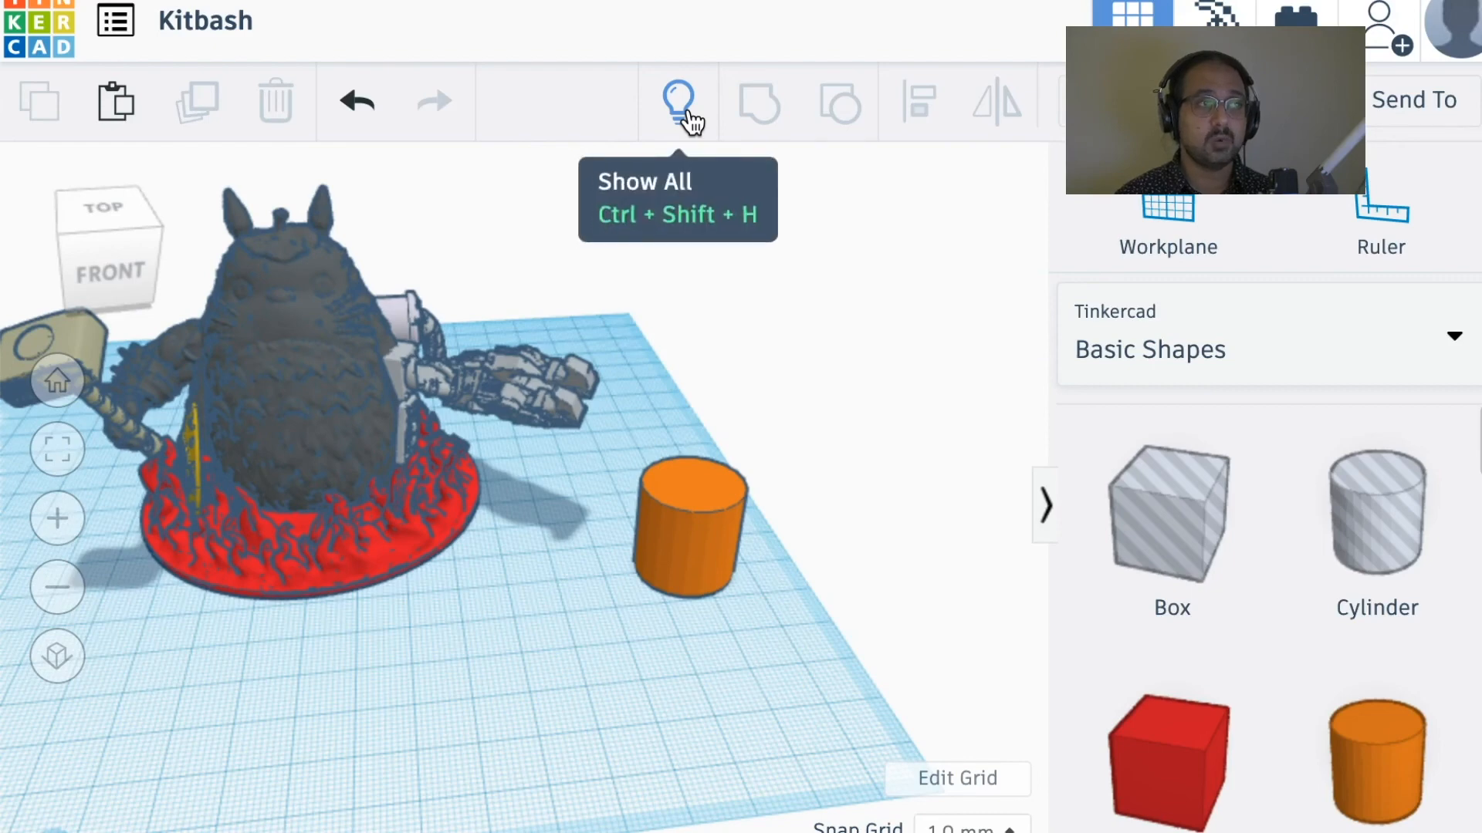
pyautogui.click(689, 120)
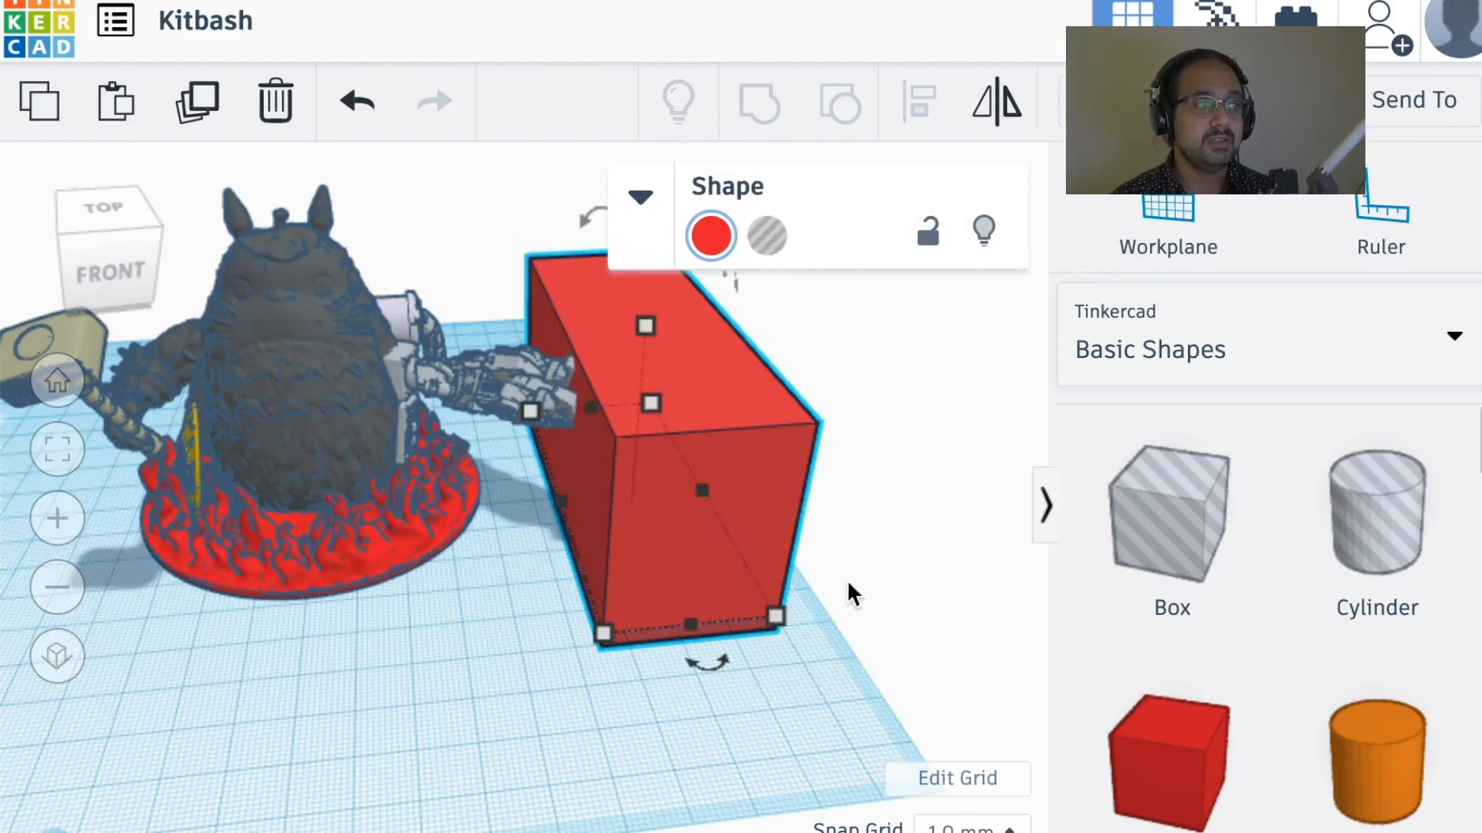
pyautogui.moveTo(849, 595); pyautogui.dragTo(676, 619, button='right')
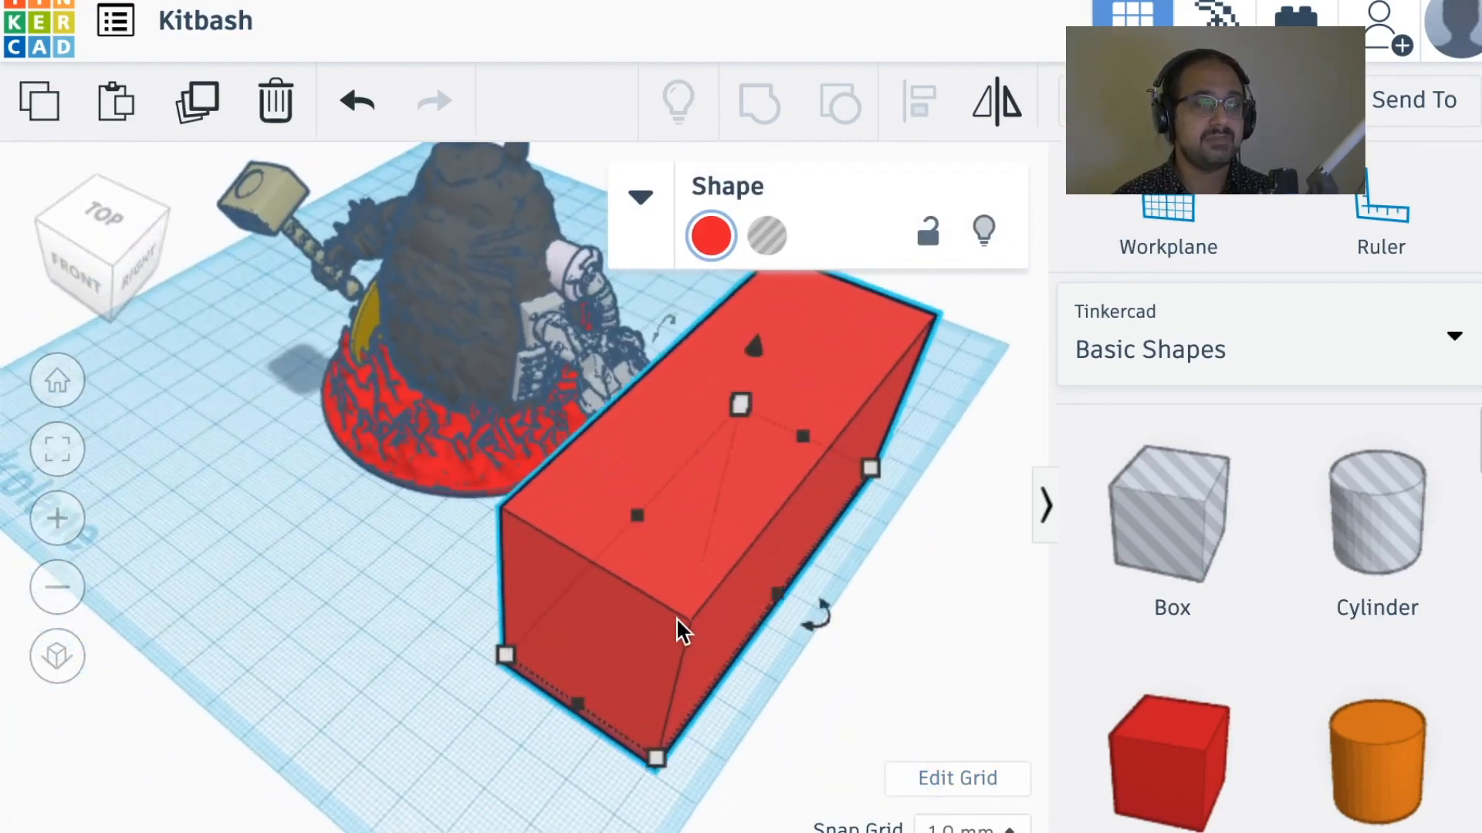
# Step: Move the red box clear of the orange cylinder and delete both shapes, leaving only the kitbash character
pyautogui.moveTo(684, 605); pyautogui.dragTo(878, 479)
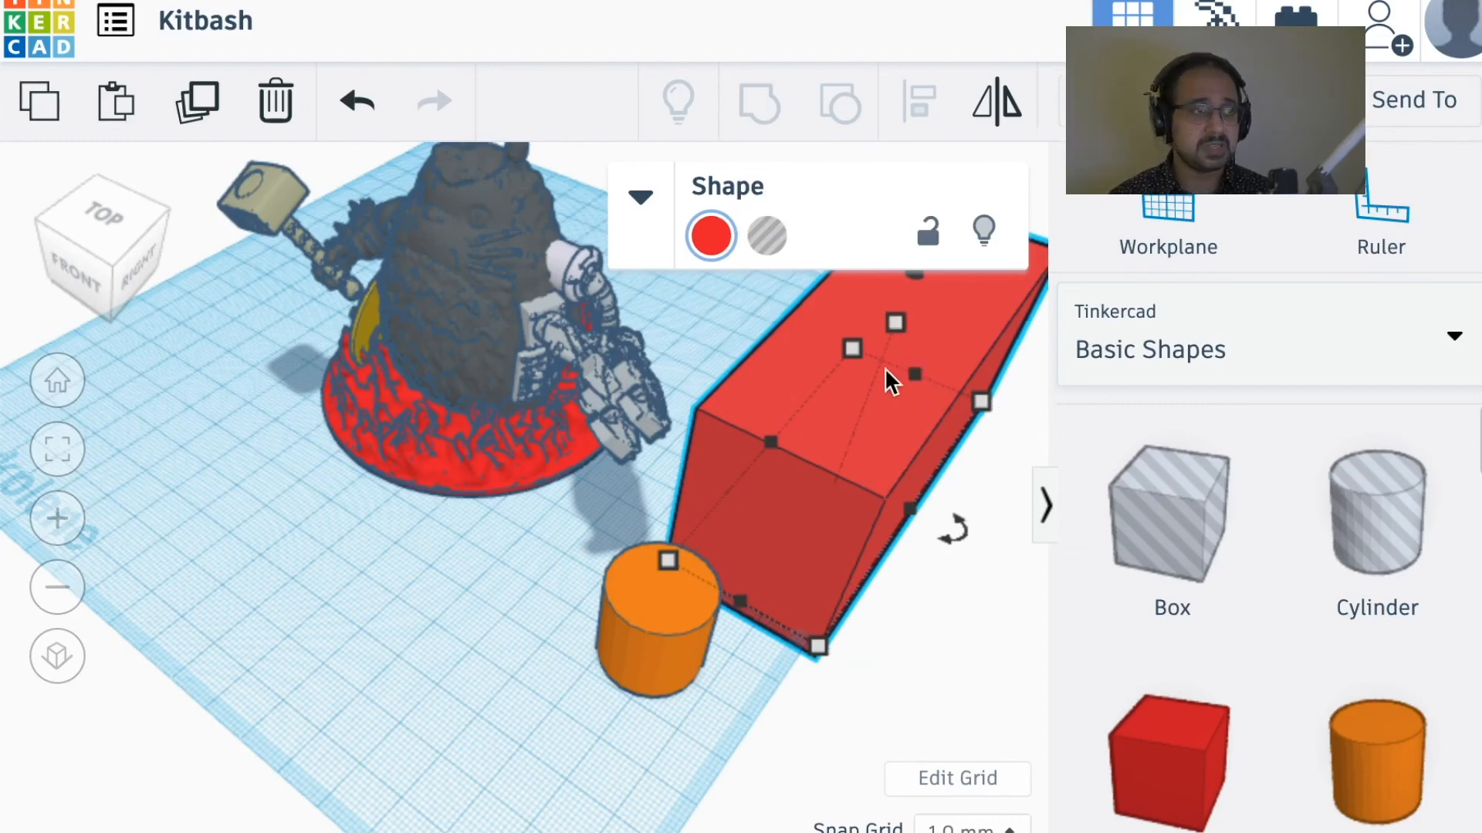
pyautogui.press('Delete')
pyautogui.click(671, 600)
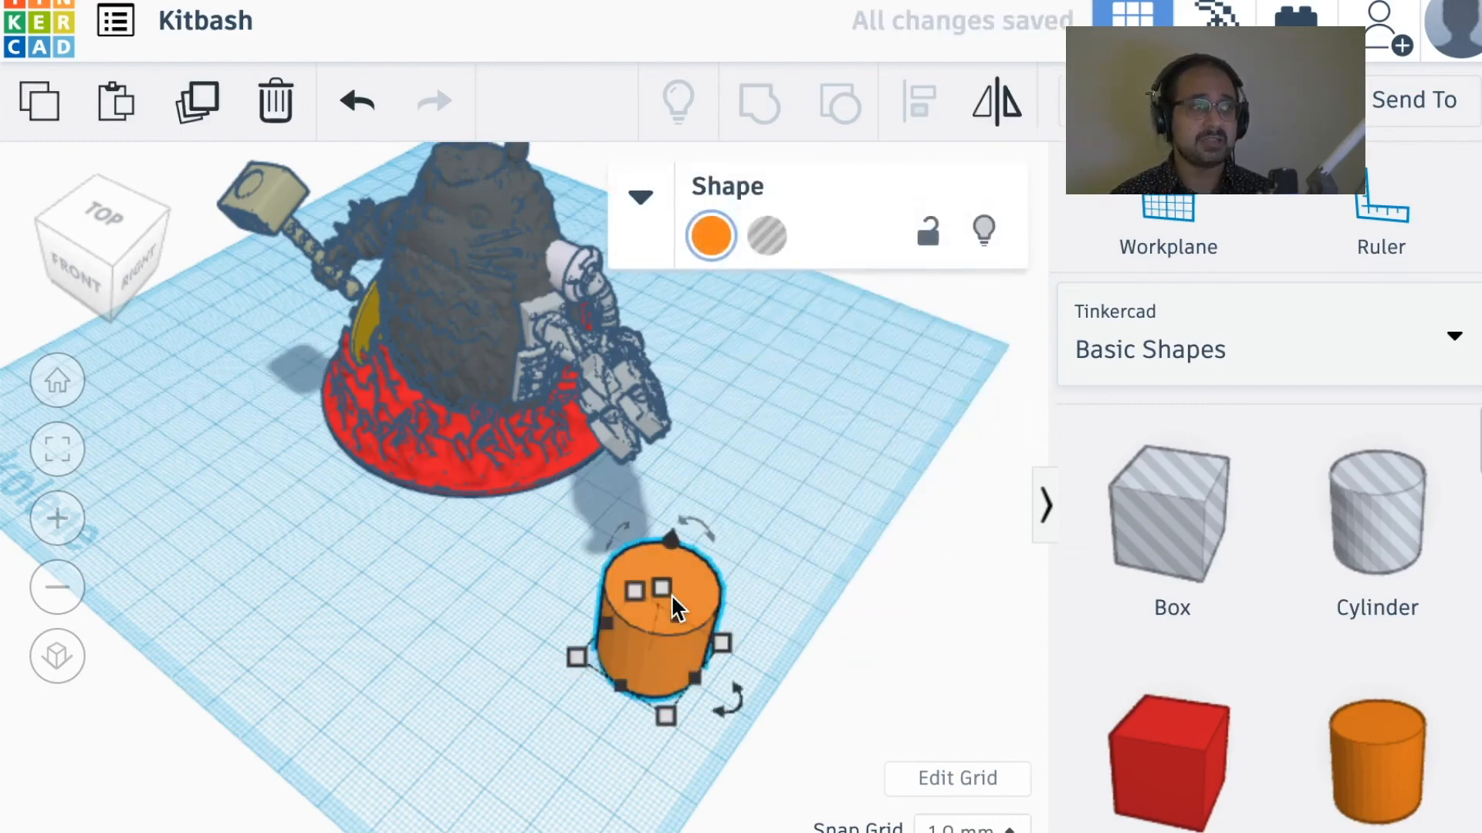
pyautogui.press('Delete')
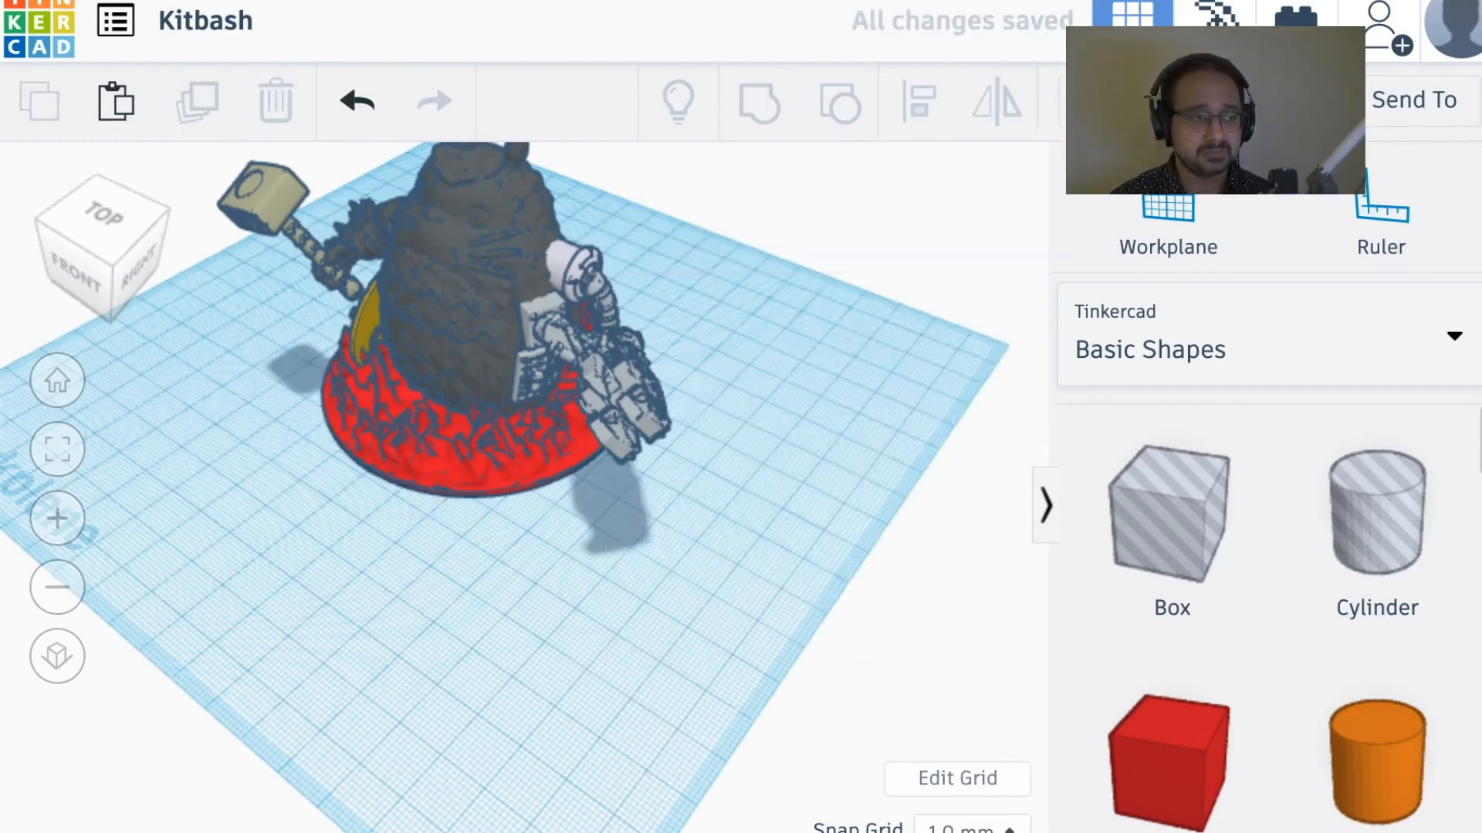
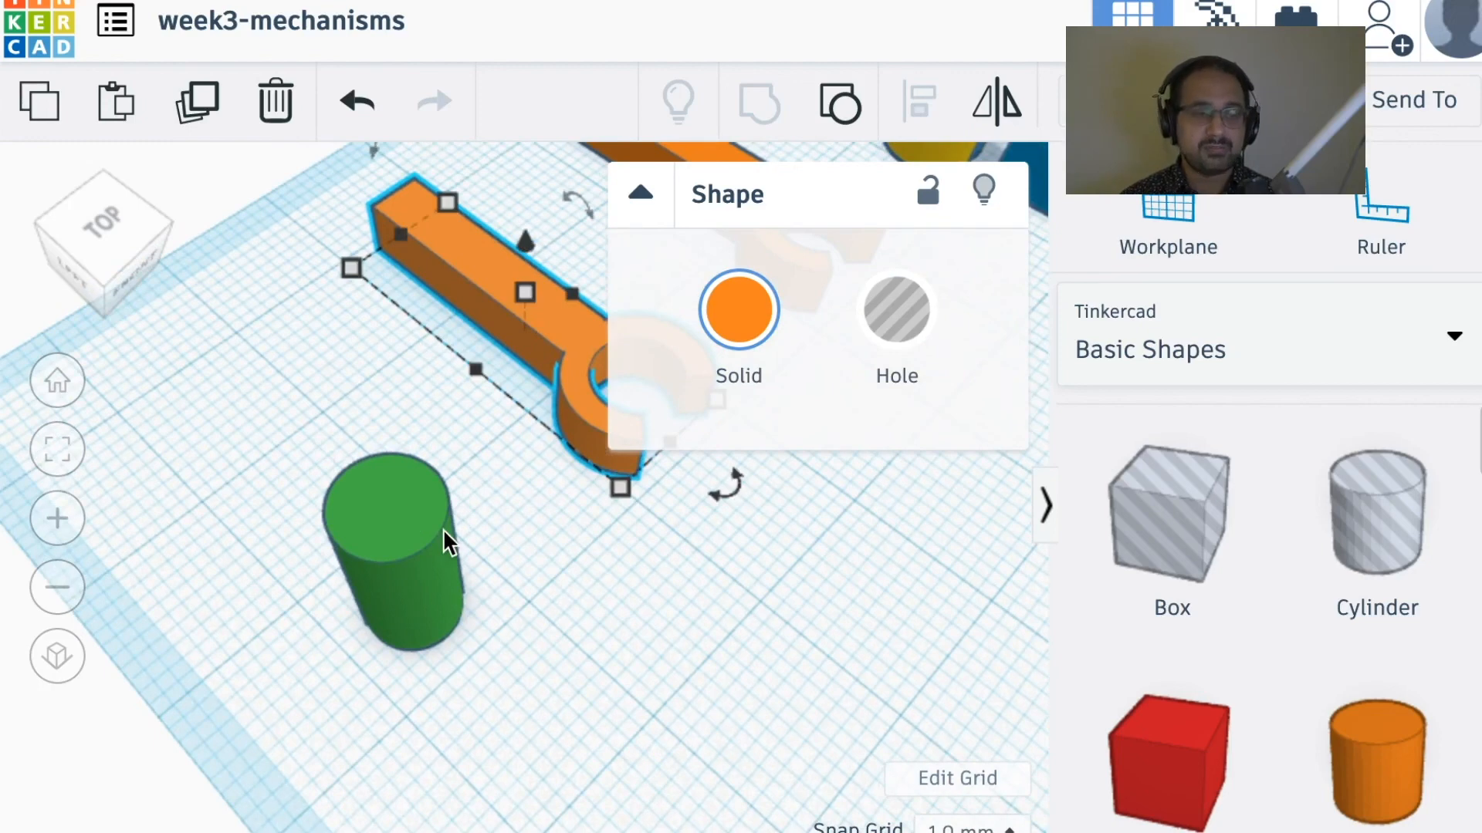
# Step: Collapse the shape settings and ungroup the orange clip arm nearest the green cylinder into its component shapes
pyautogui.click(446, 542)
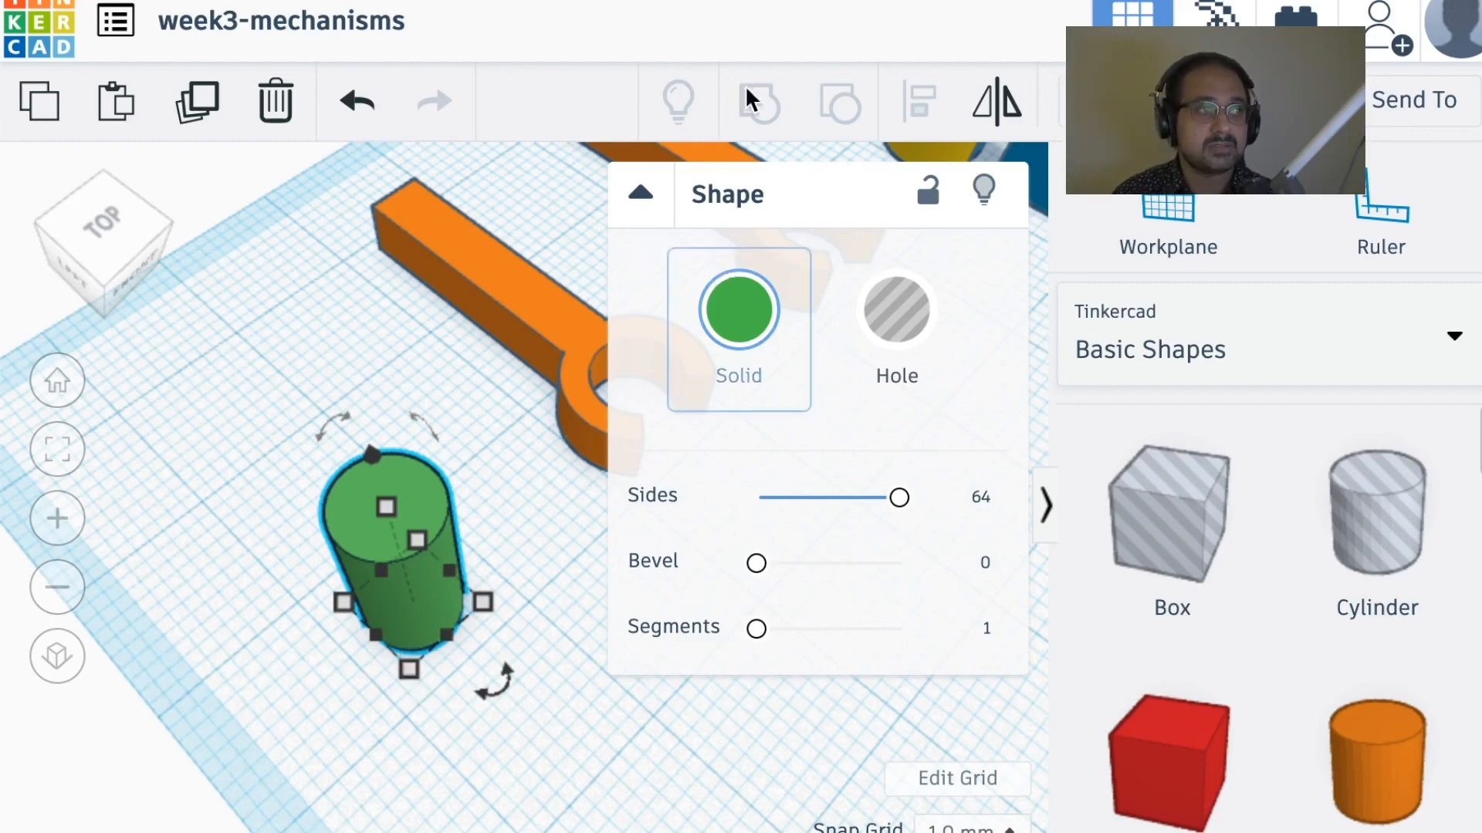
pyautogui.click(640, 195)
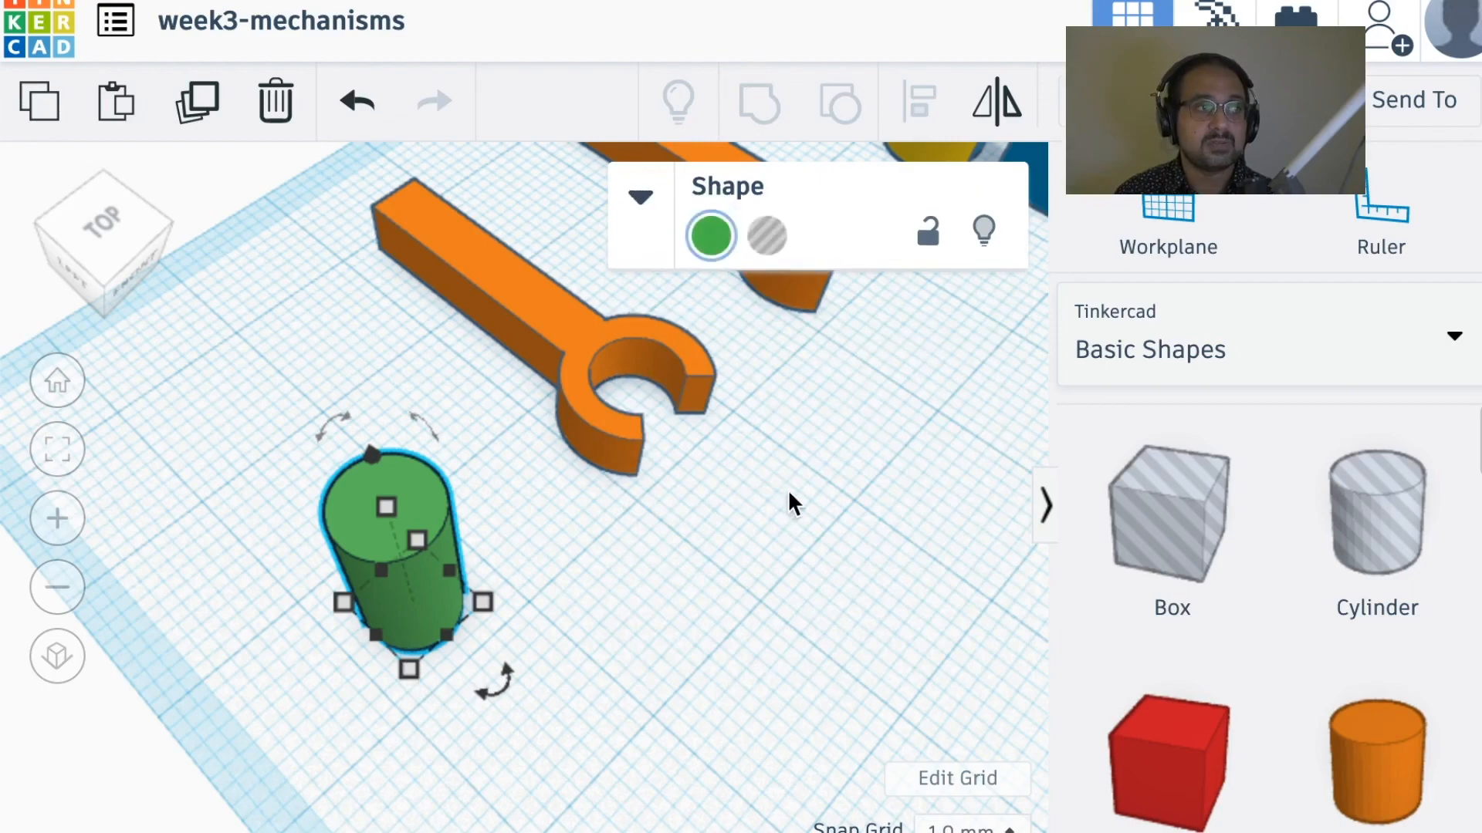
pyautogui.moveTo(600, 573); pyautogui.dragTo(730, 524, button='right')
pyautogui.moveTo(752, 490); pyautogui.dragTo(535, 664, button='middle')
pyautogui.click(467, 521)
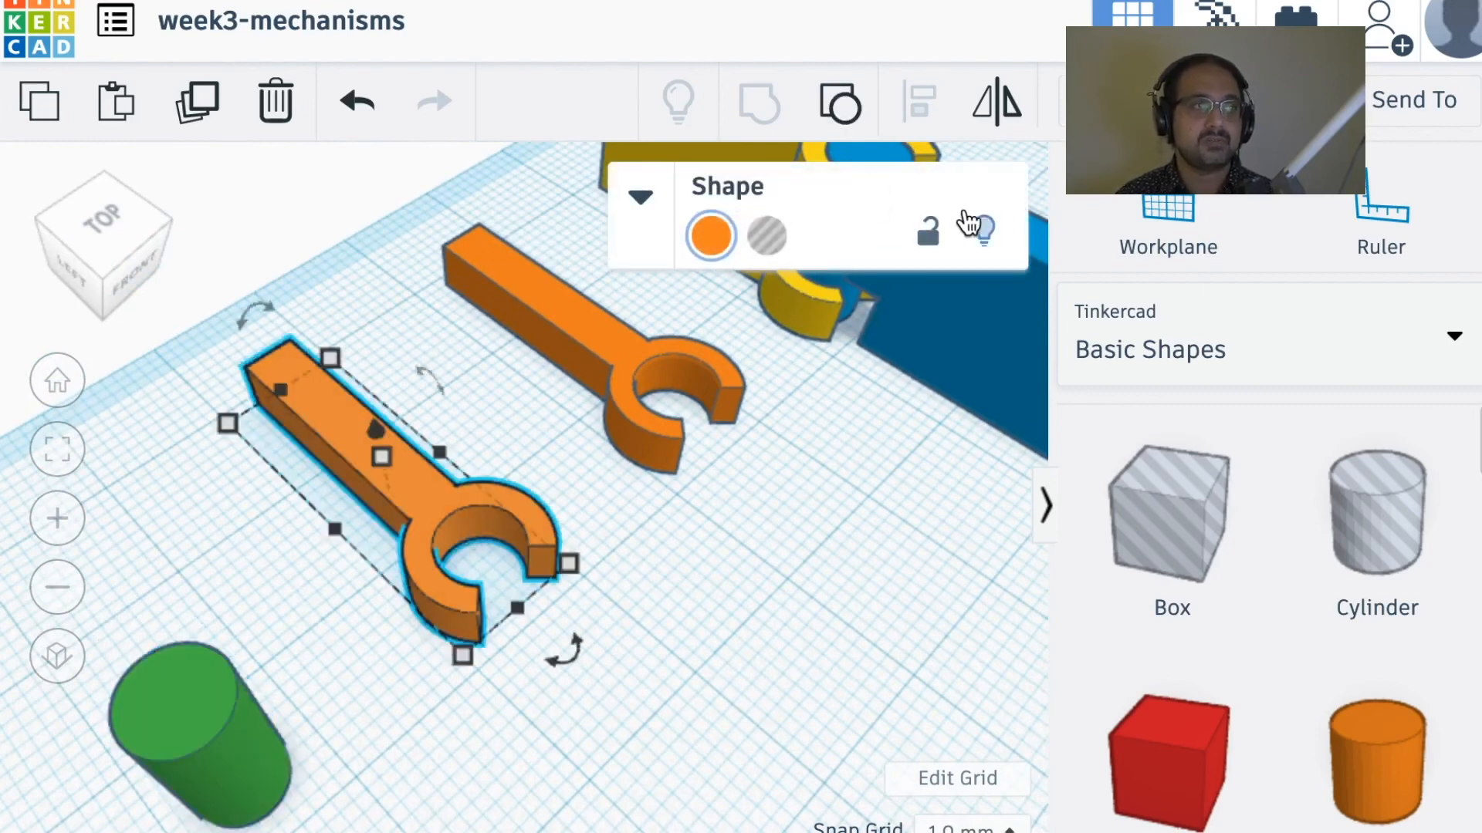
pyautogui.click(839, 116)
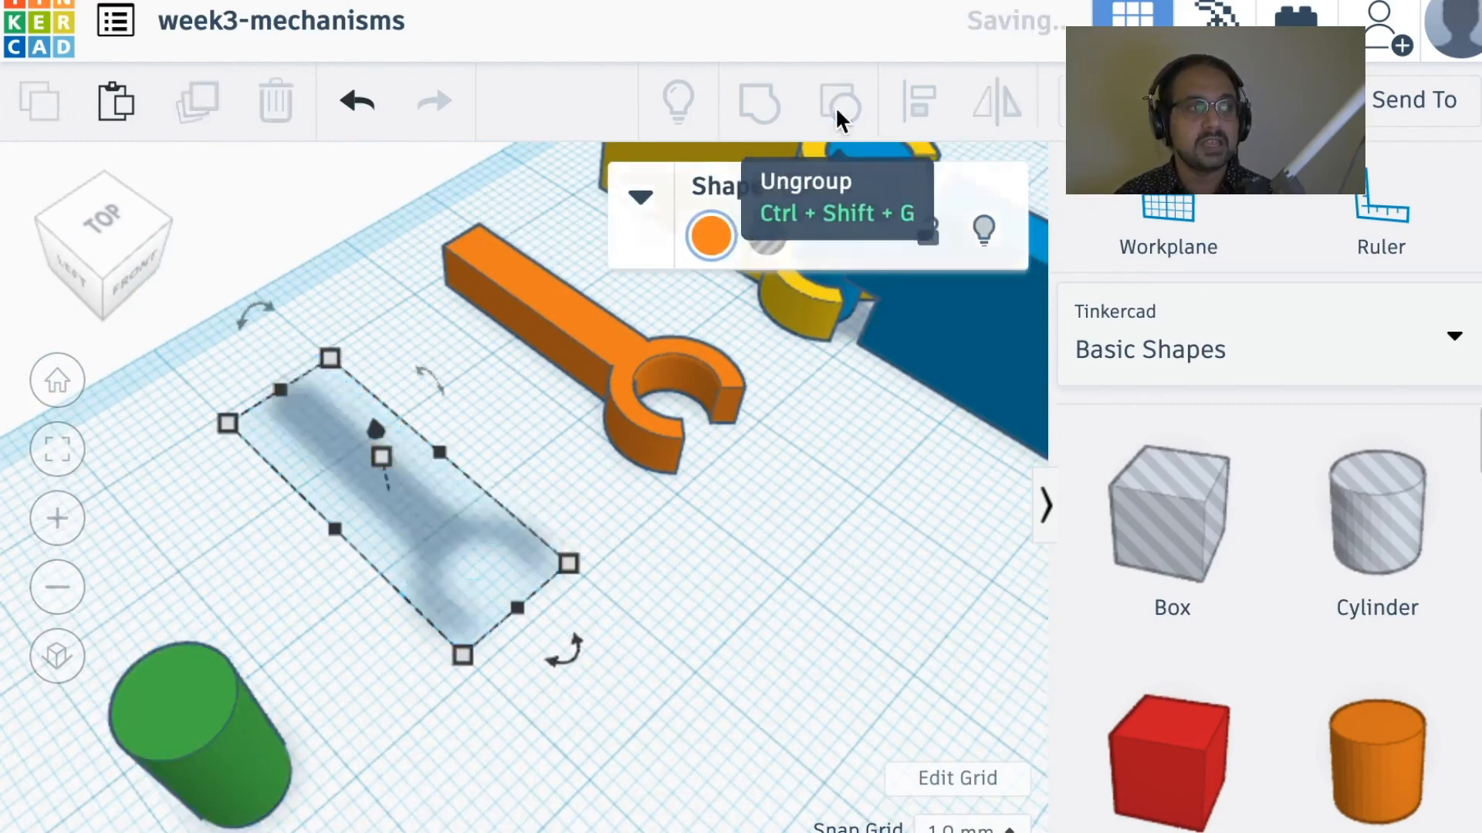
# Step: Examine how the ungrouped clip combines a solid bar and cylinder with a round hole and a wedge-shaped hole
pyautogui.moveTo(652, 685); pyautogui.dragTo(885, 628, button='middle')
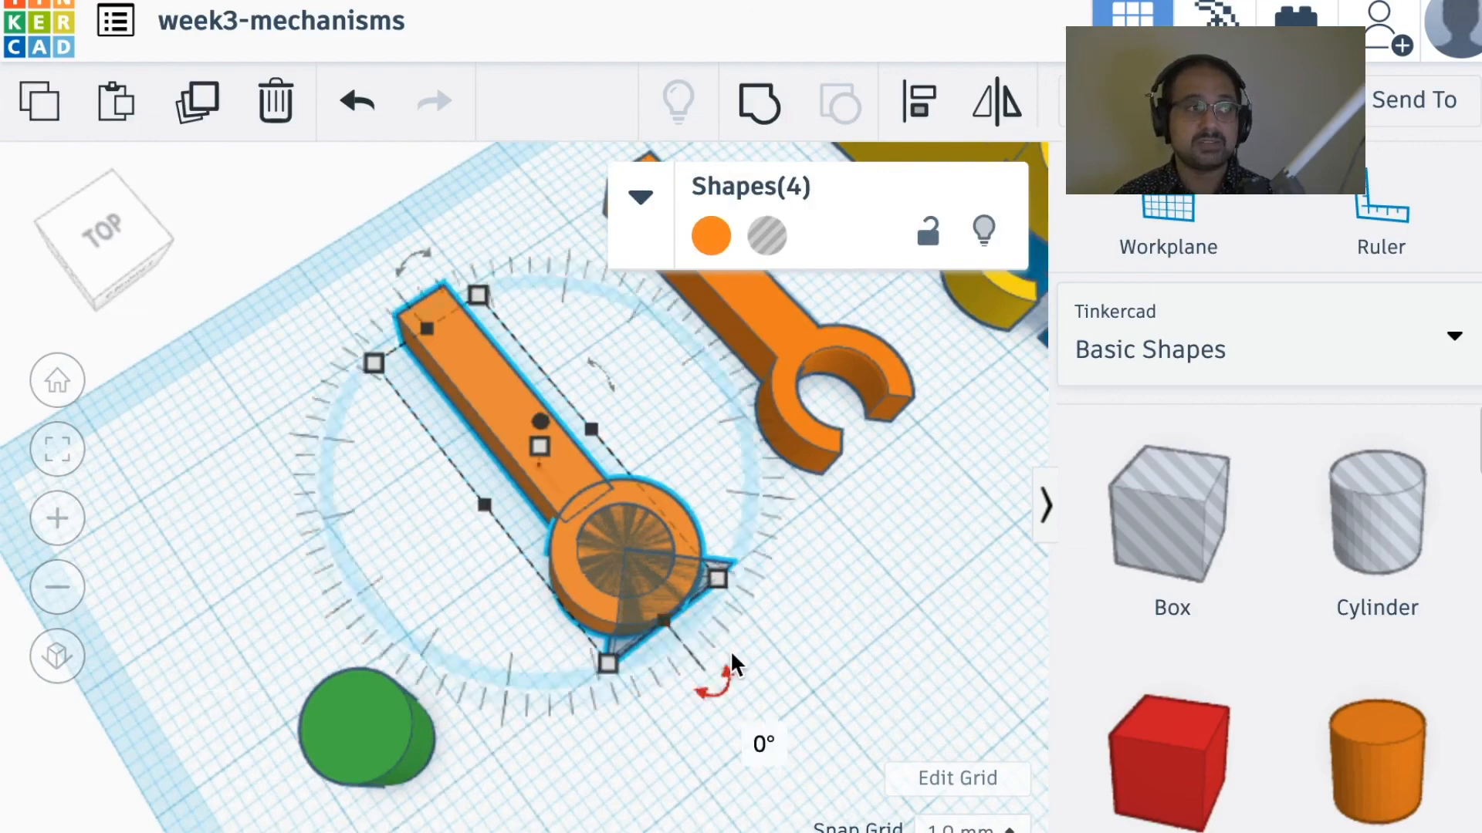
pyautogui.scroll(3, 753, 660)
pyautogui.scroll(2, 753, 660)
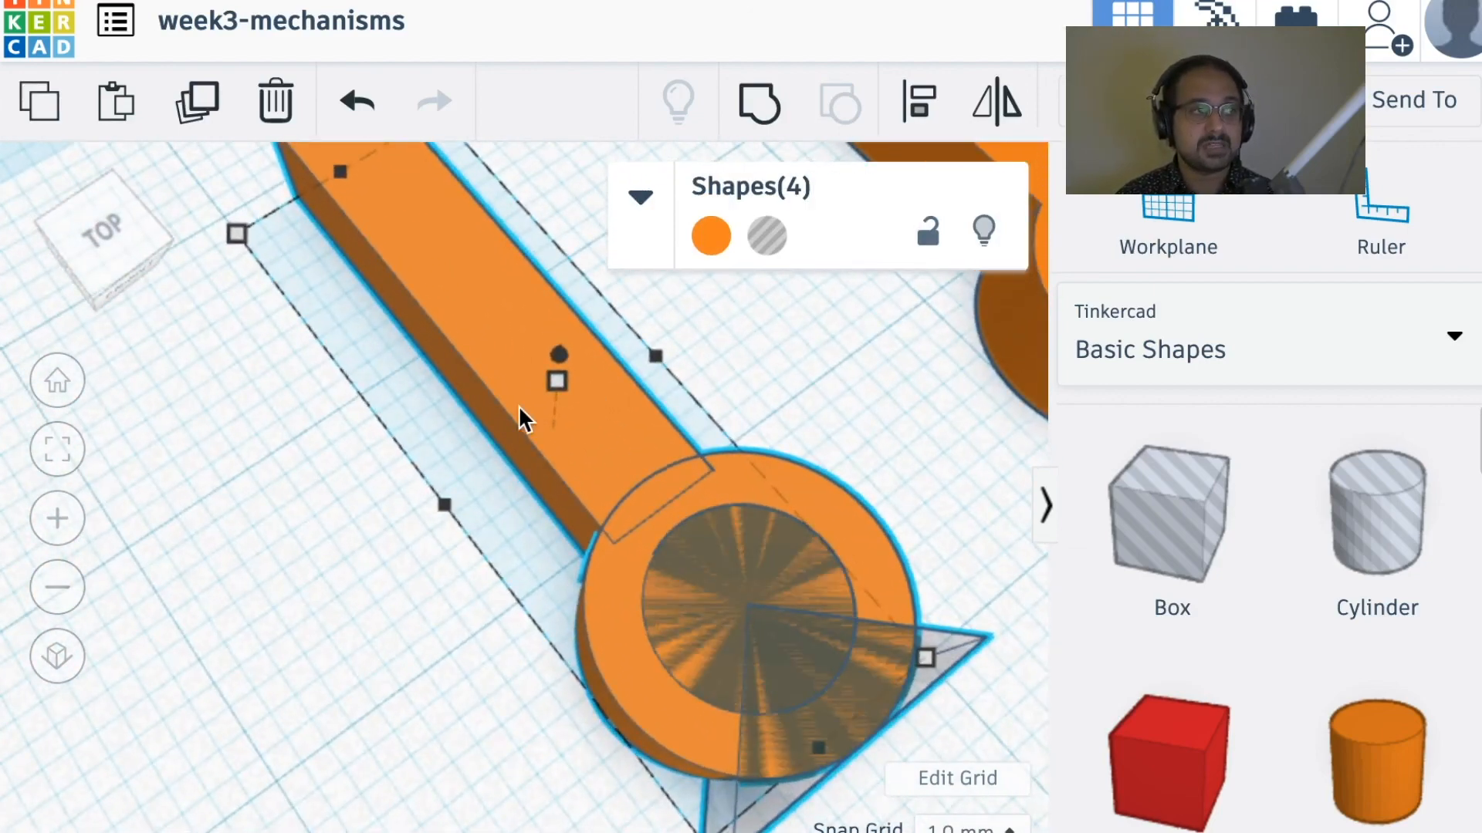
pyautogui.scroll(2, 517, 409)
pyautogui.moveTo(571, 561); pyautogui.dragTo(359, 310, button='middle')
pyautogui.scroll(1, 490, 546)
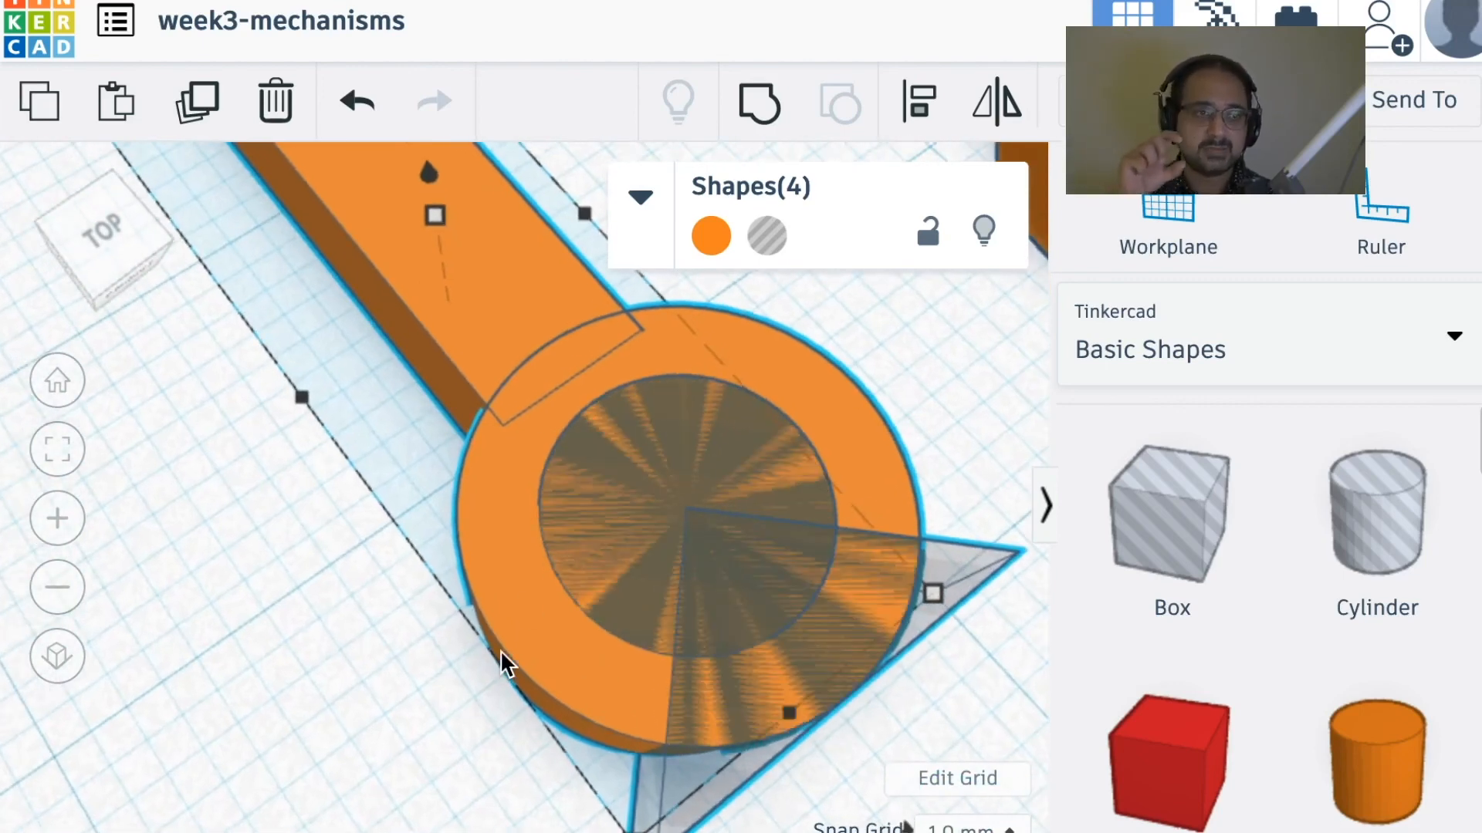
pyautogui.scroll(-5, 710, 588)
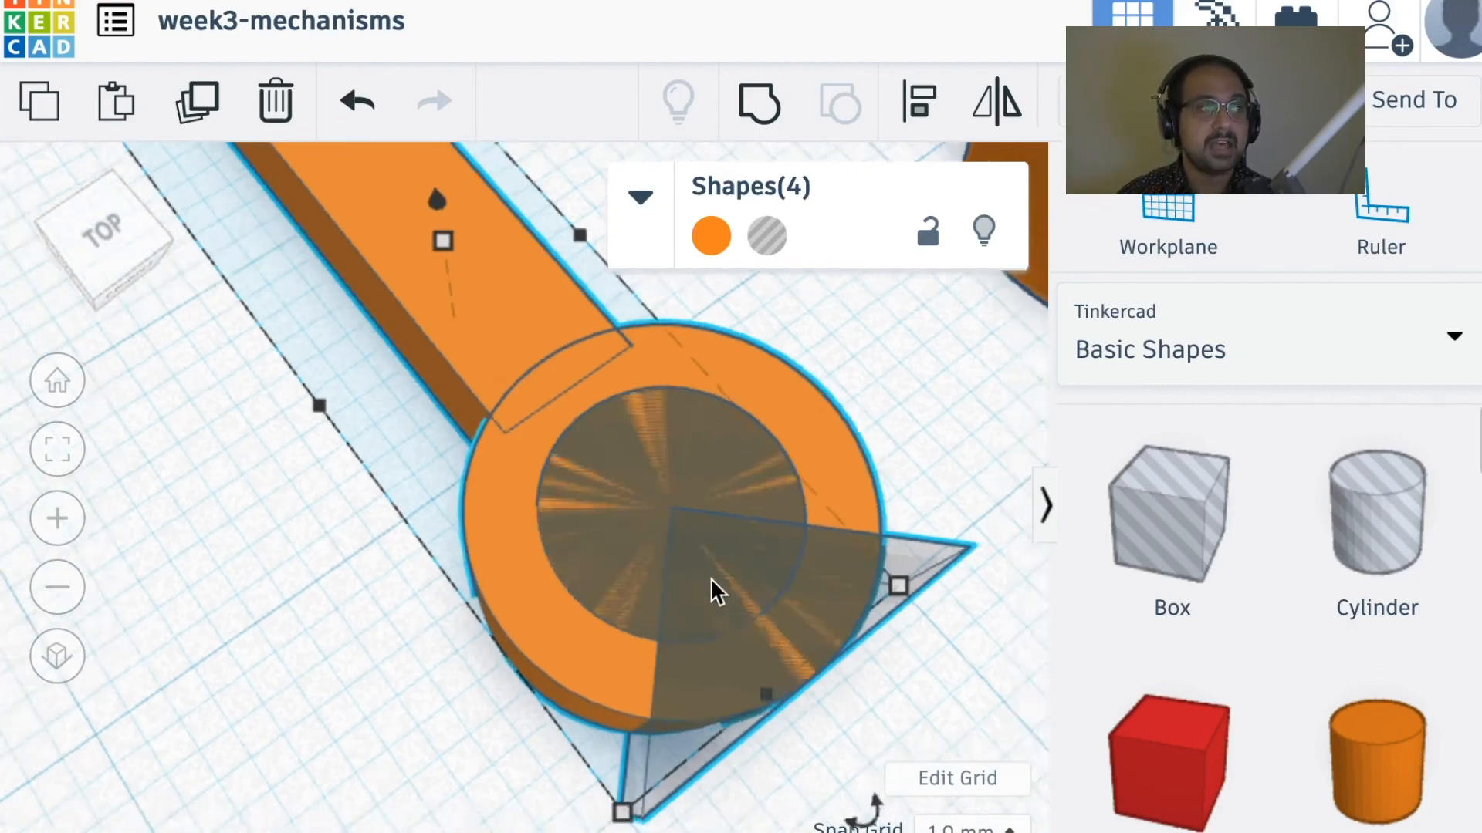
pyautogui.scroll(2, 710, 577)
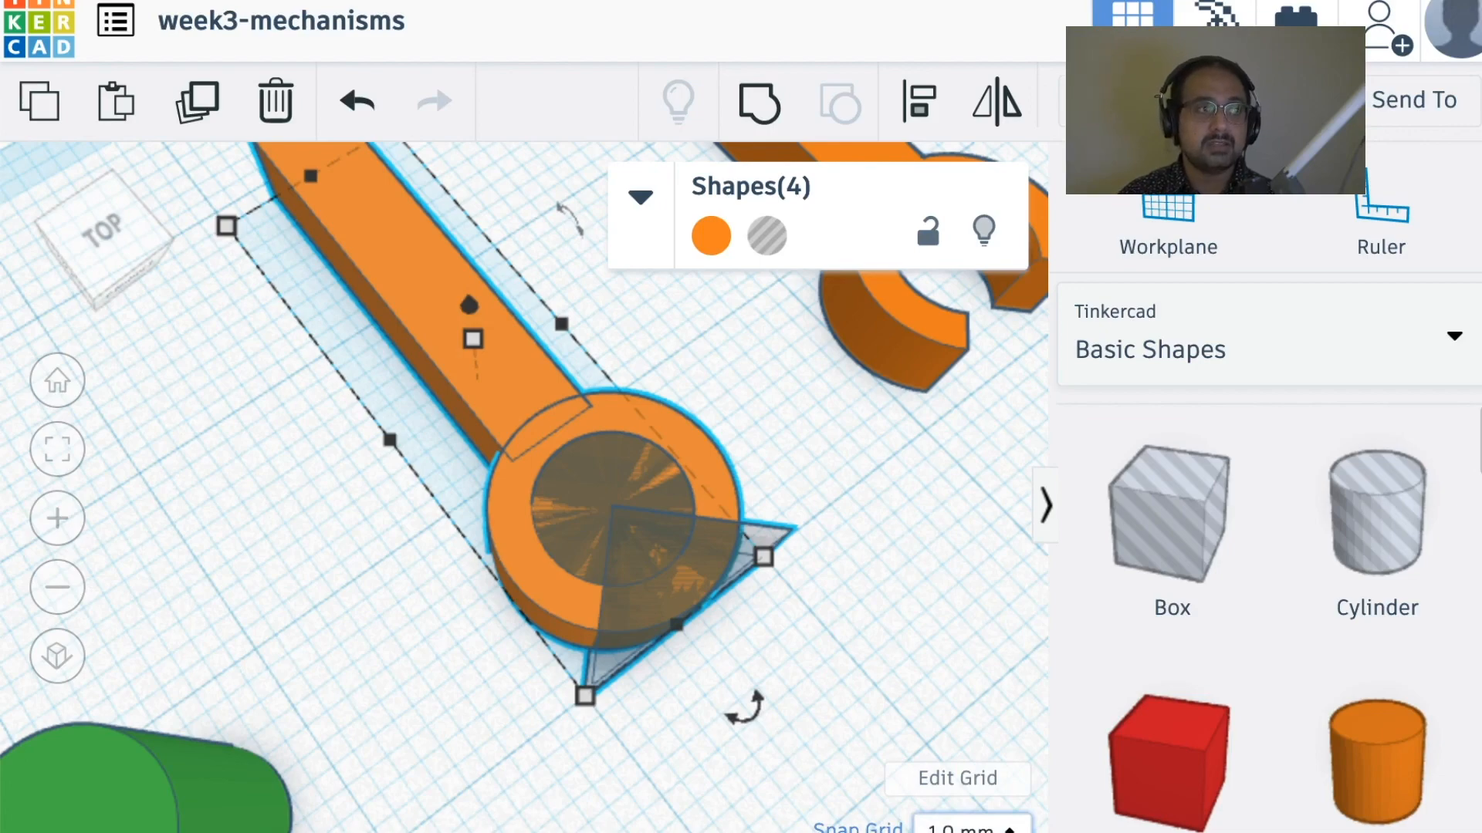
pyautogui.moveTo(301, 725); pyautogui.dragTo(402, 615, button='middle')
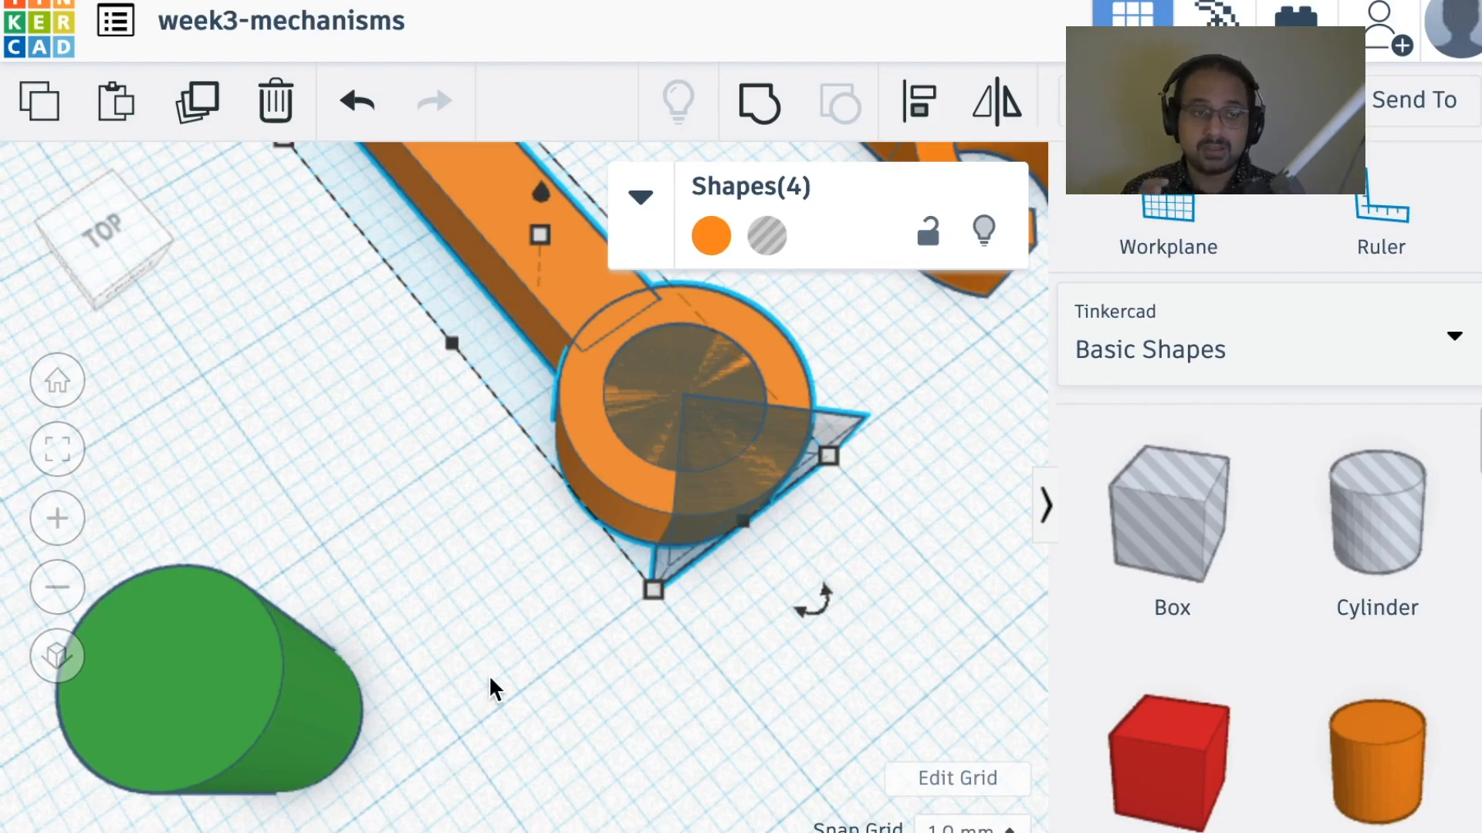
pyautogui.moveTo(827, 629); pyautogui.dragTo(788, 608, button='right')
pyautogui.scroll(-9, 1358, 764)
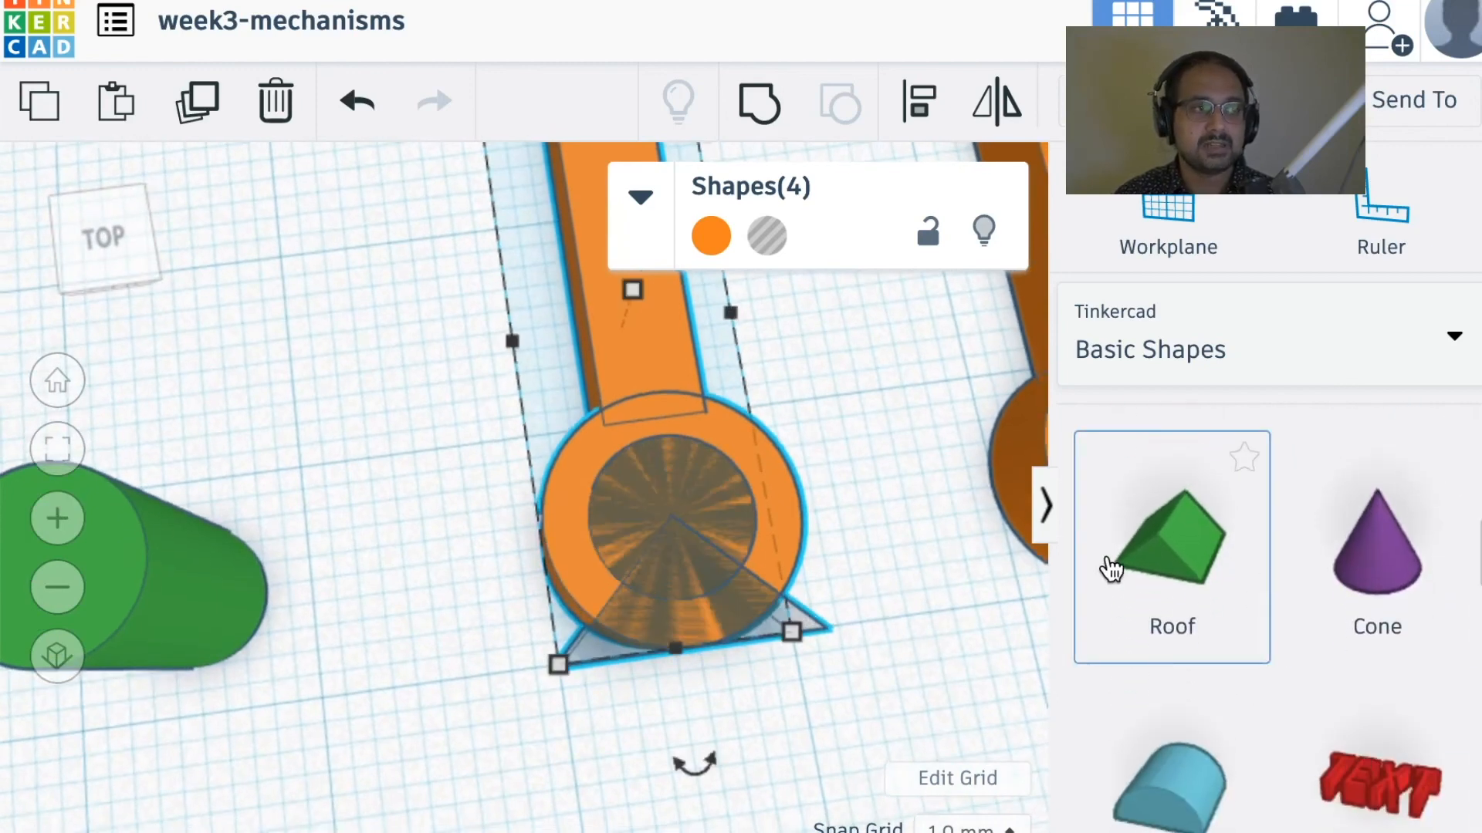
pyautogui.moveTo(837, 617); pyautogui.dragTo(639, 595, button='right')
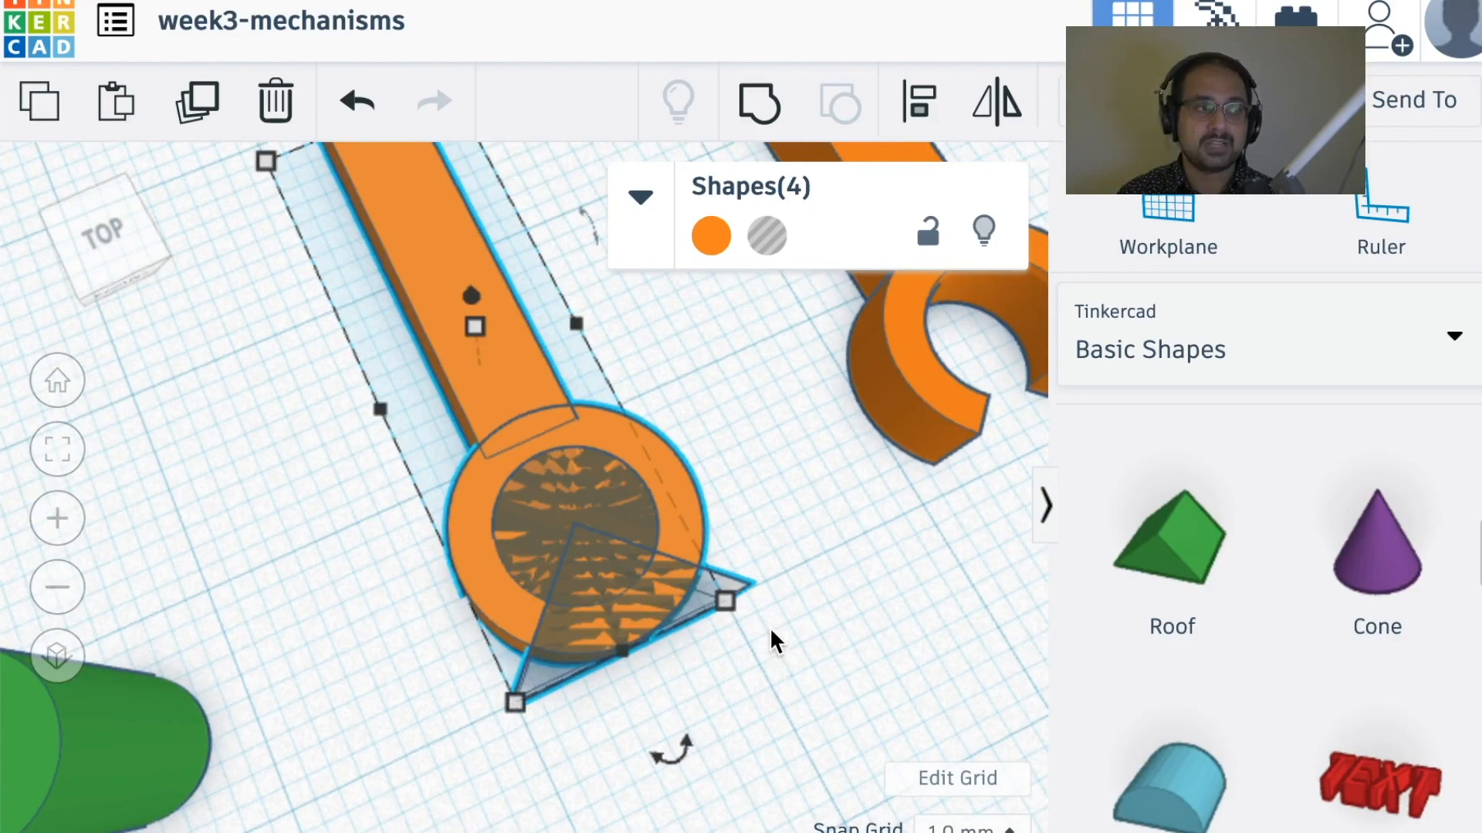
# Step: Ungroup the second orange clip arm and examine its component shapes, including the cone-shaped holes above and below the ring
pyautogui.moveTo(797, 555); pyautogui.dragTo(329, 800, button='middle')
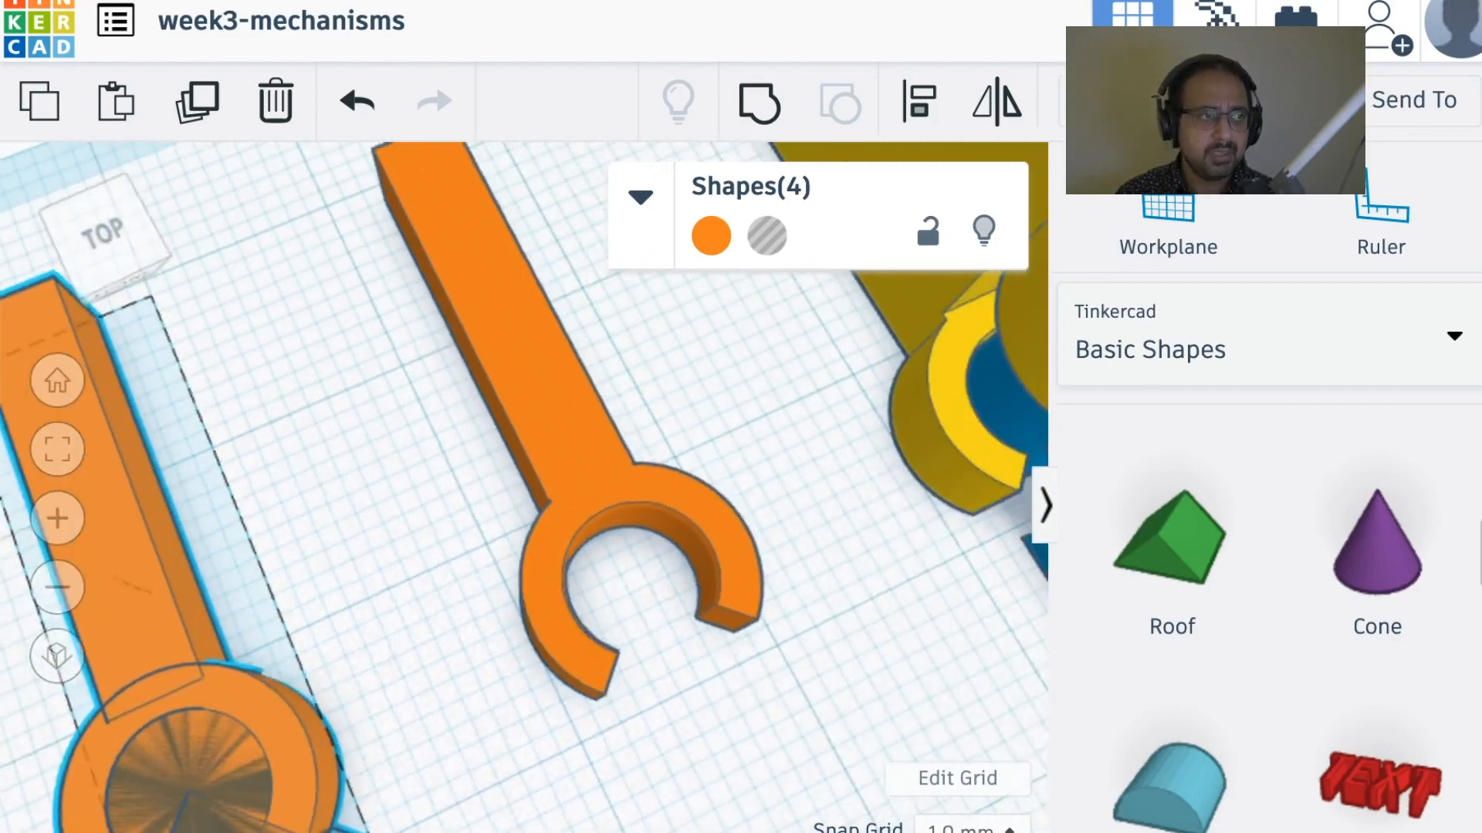
pyautogui.moveTo(579, 784); pyautogui.dragTo(628, 651, button='right')
pyautogui.scroll(3, 721, 684)
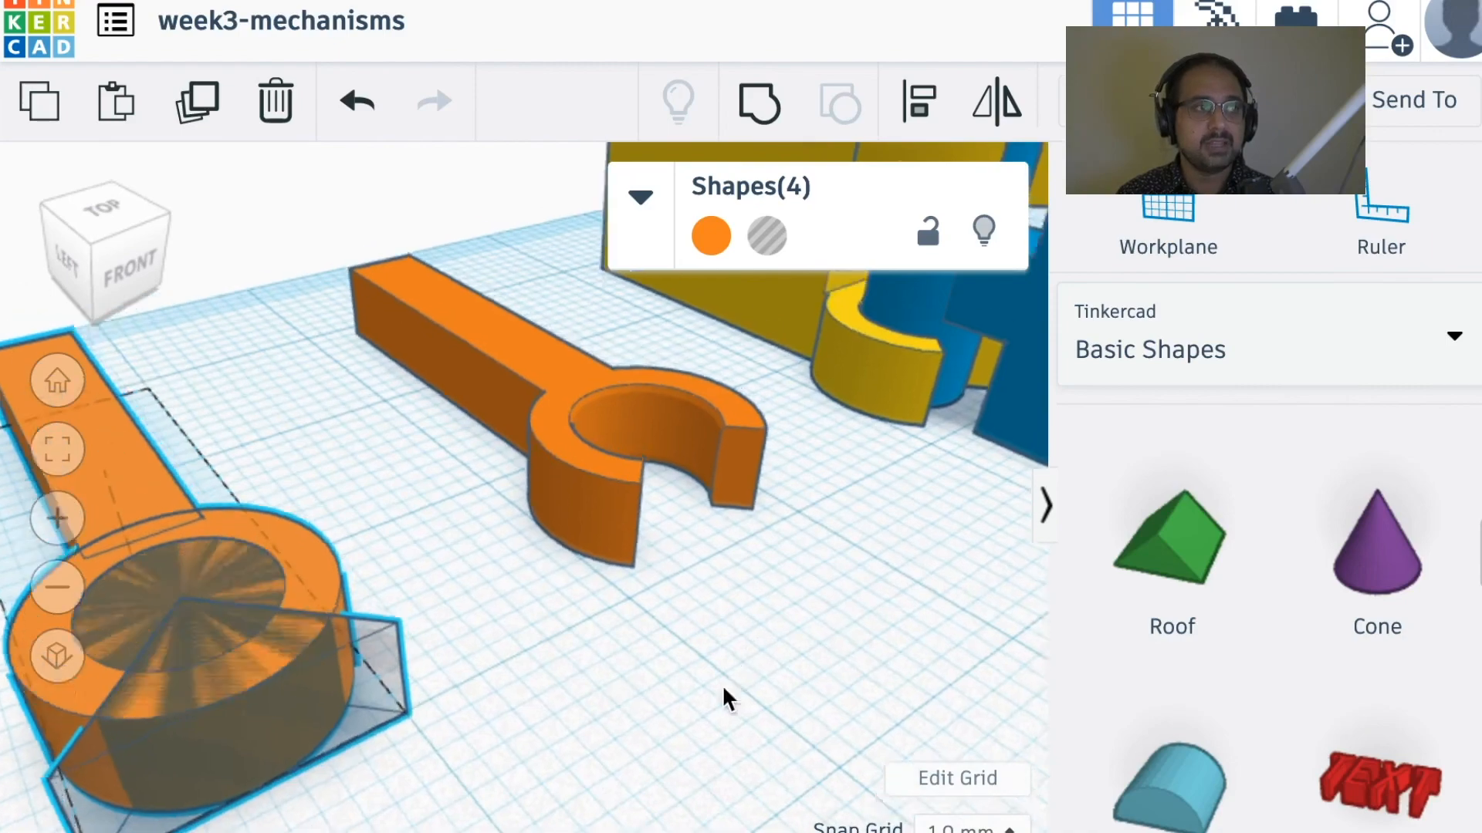
pyautogui.scroll(-2, 695, 741)
pyautogui.scroll(4, 731, 732)
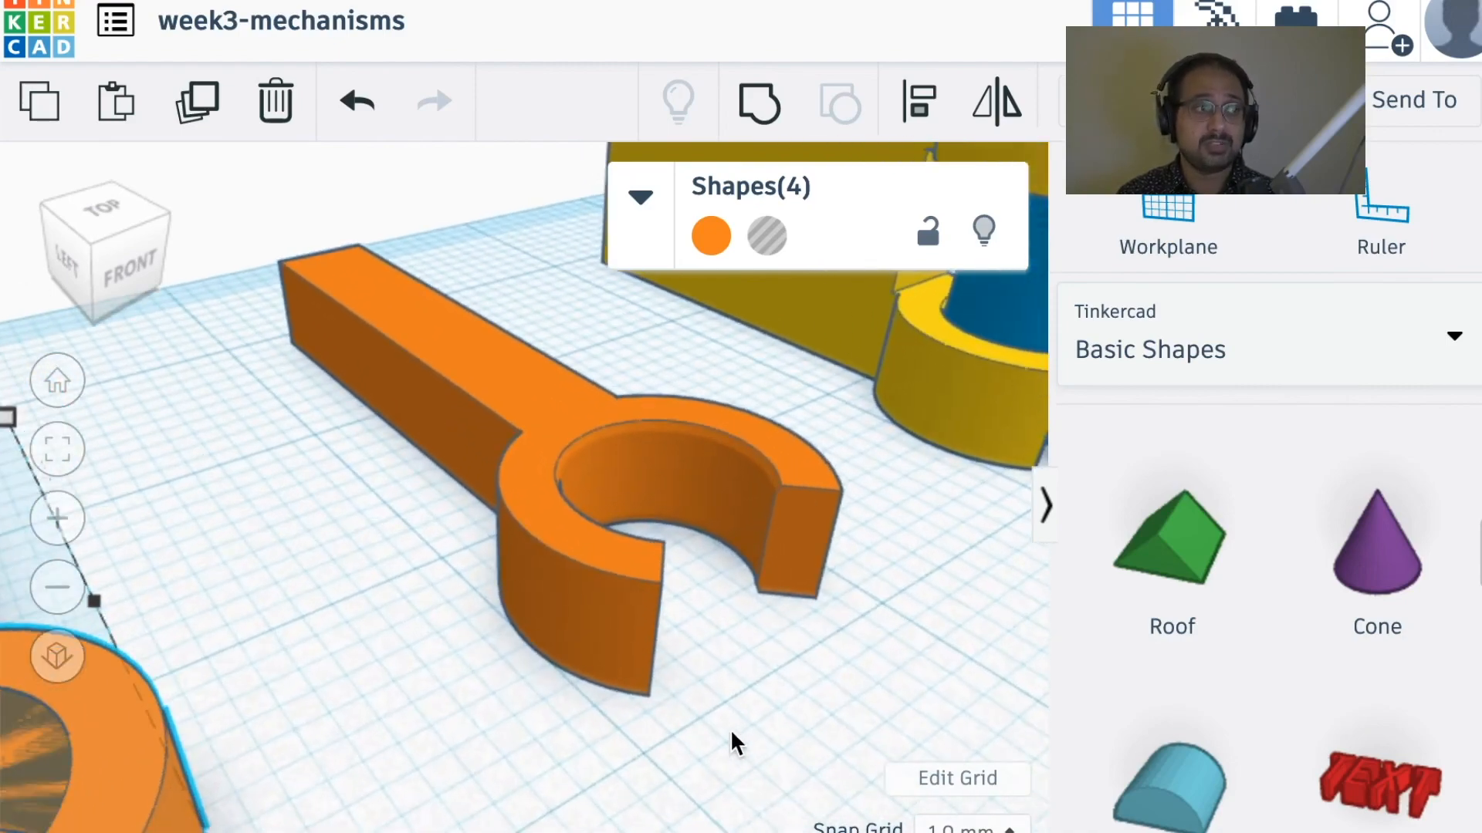
pyautogui.scroll(2, 644, 621)
pyautogui.click(641, 598)
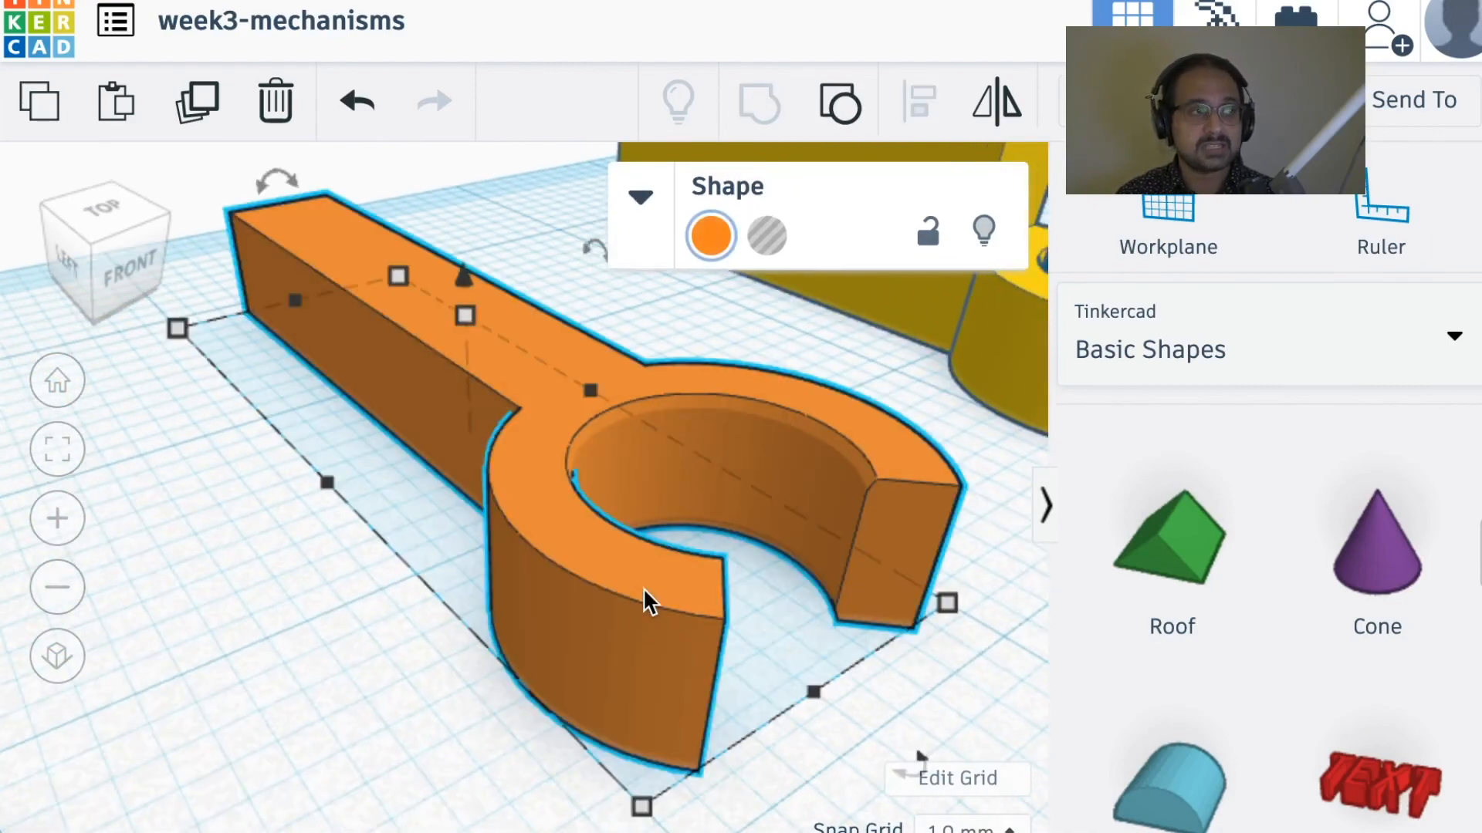
pyautogui.click(861, 113)
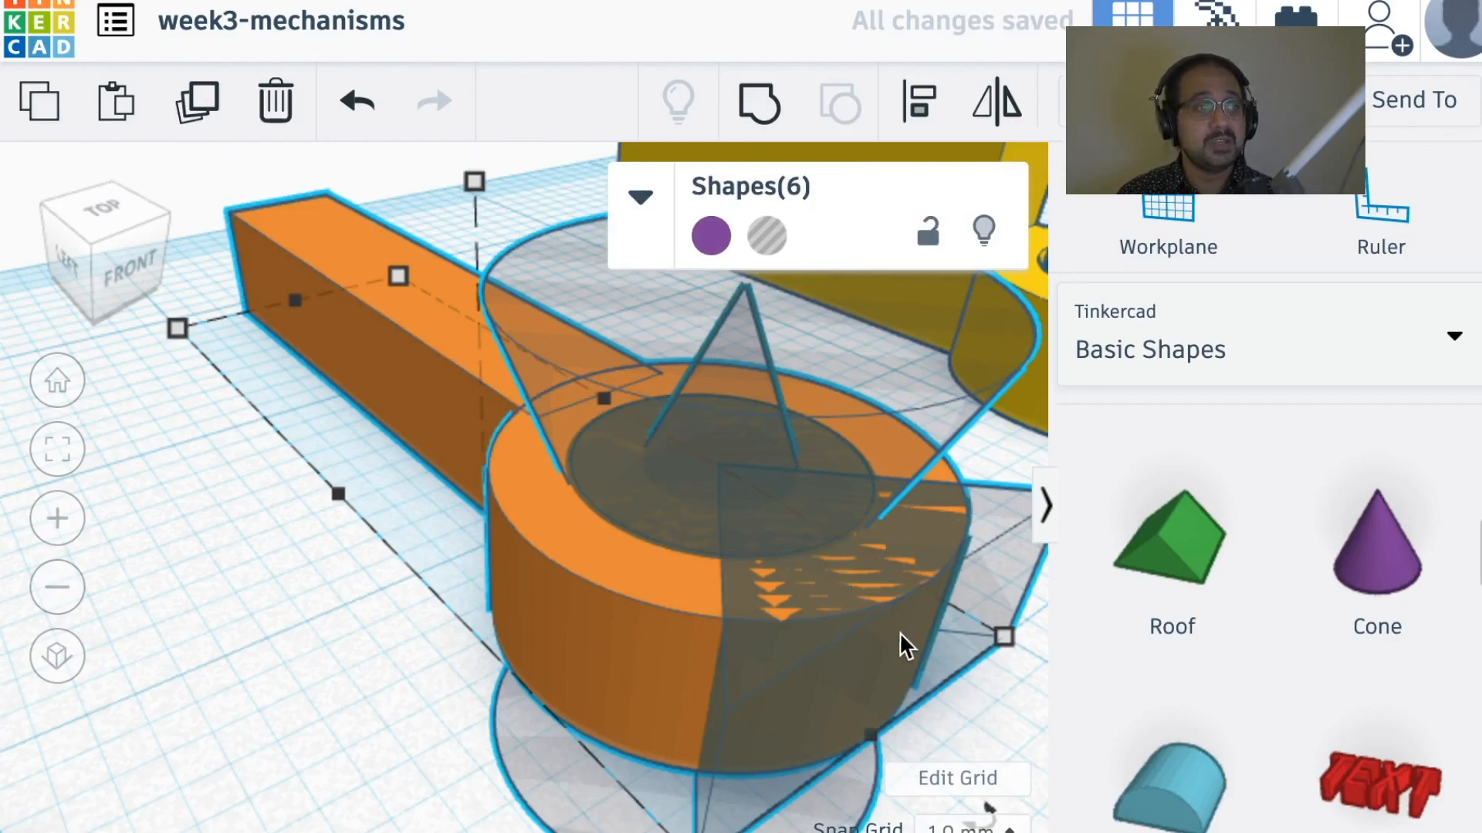
pyautogui.scroll(-2, 903, 632)
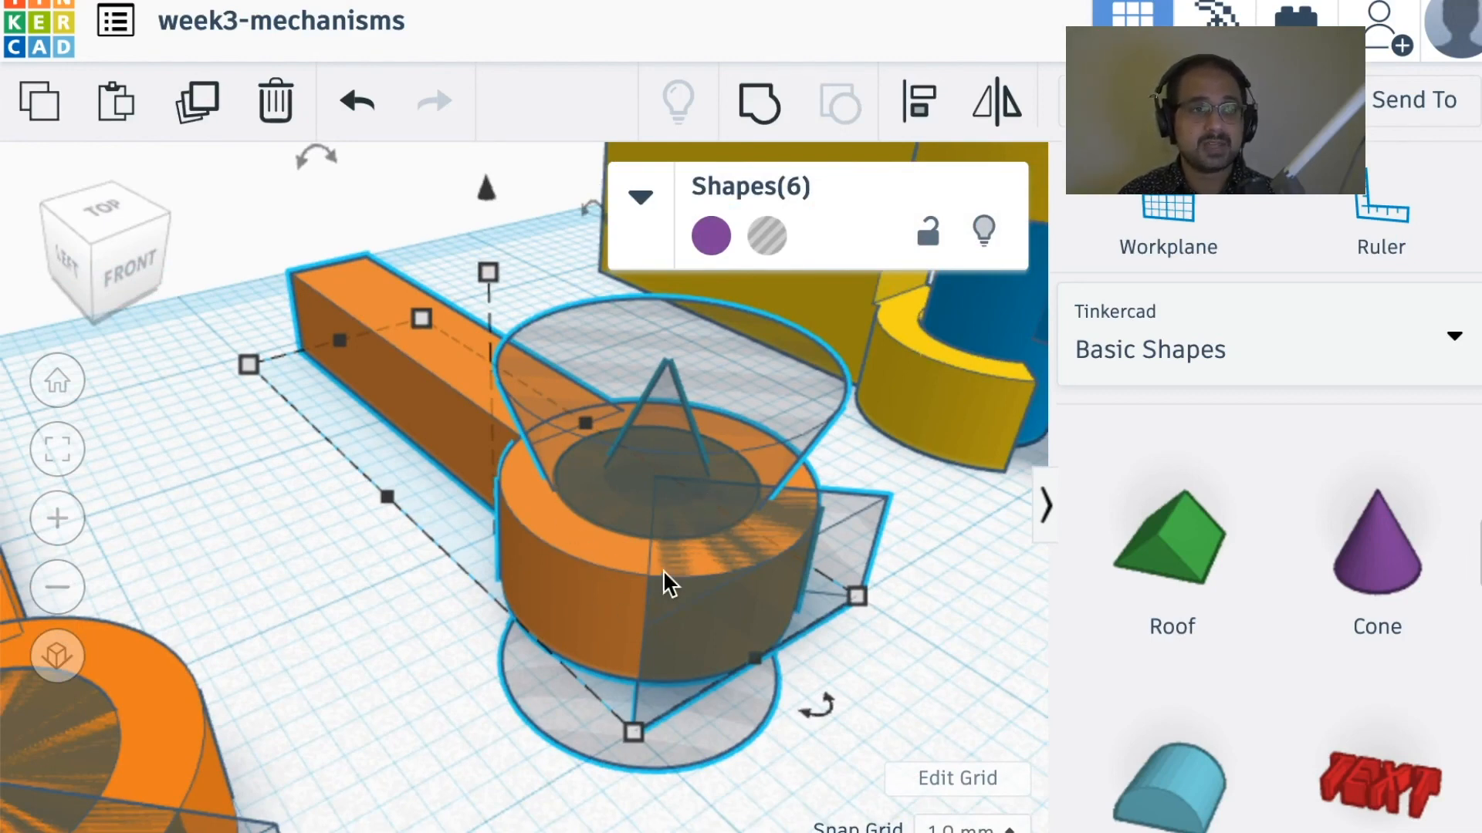
pyautogui.scroll(-3, 693, 650)
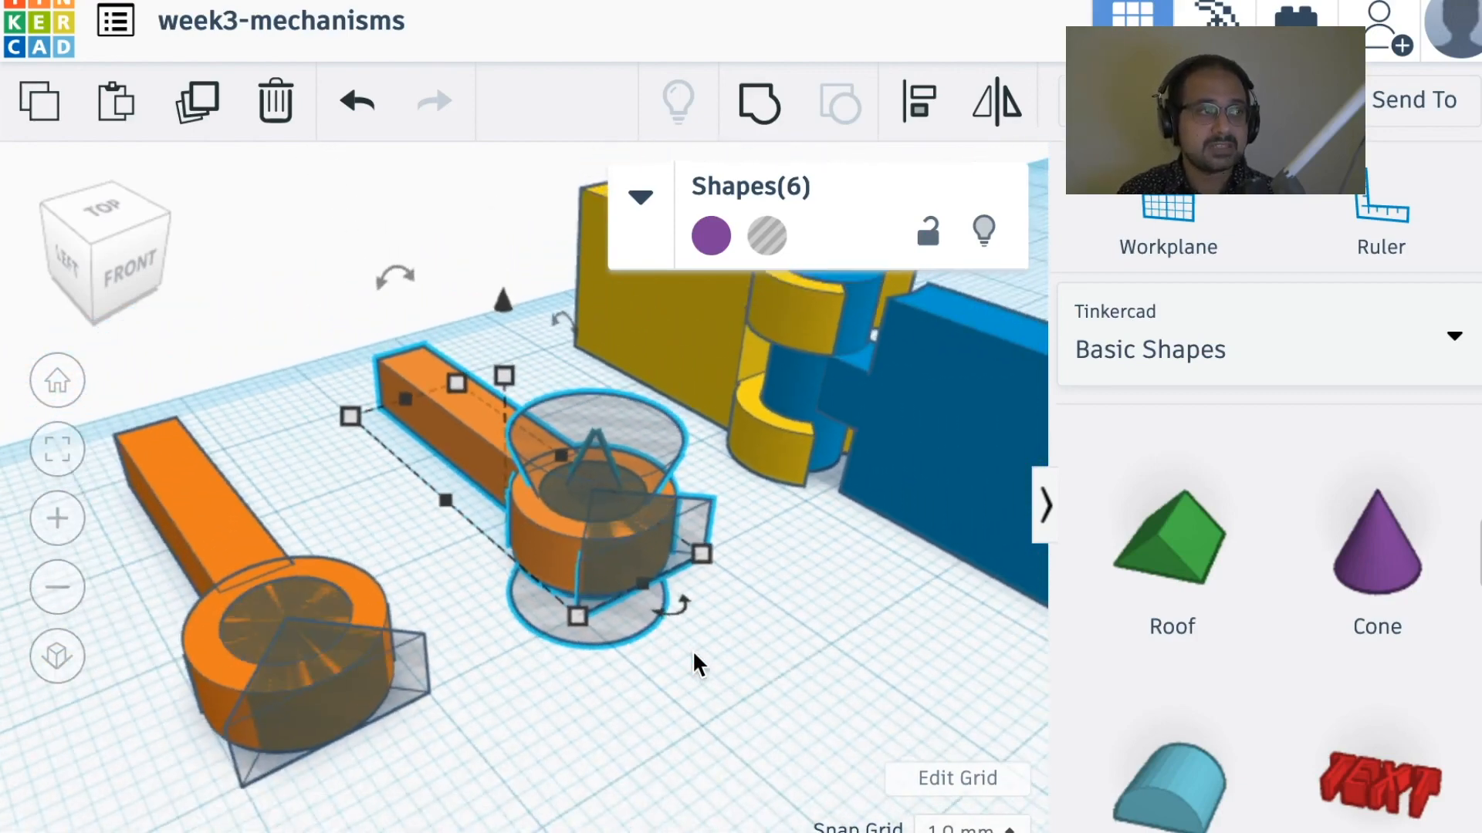
pyautogui.moveTo(693, 650); pyautogui.dragTo(697, 688, button='right')
pyautogui.scroll(-3, 696, 687)
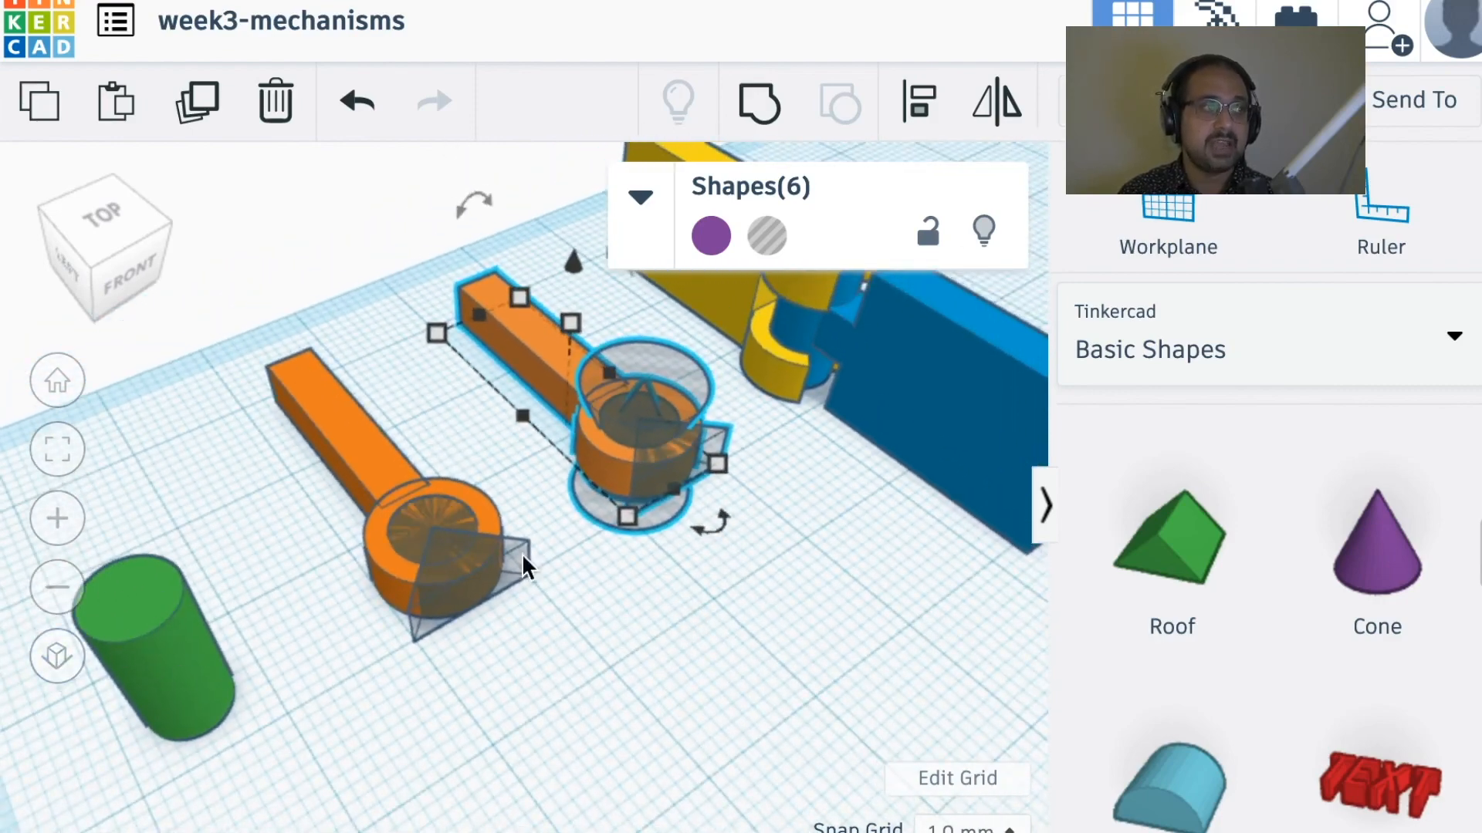
# Step: Examine the assembled yellow and blue hinge from several angles, including how the blue pin sits inside the yellow clips
pyautogui.moveTo(841, 514); pyautogui.dragTo(601, 809, button='middle')
pyautogui.scroll(4, 702, 688)
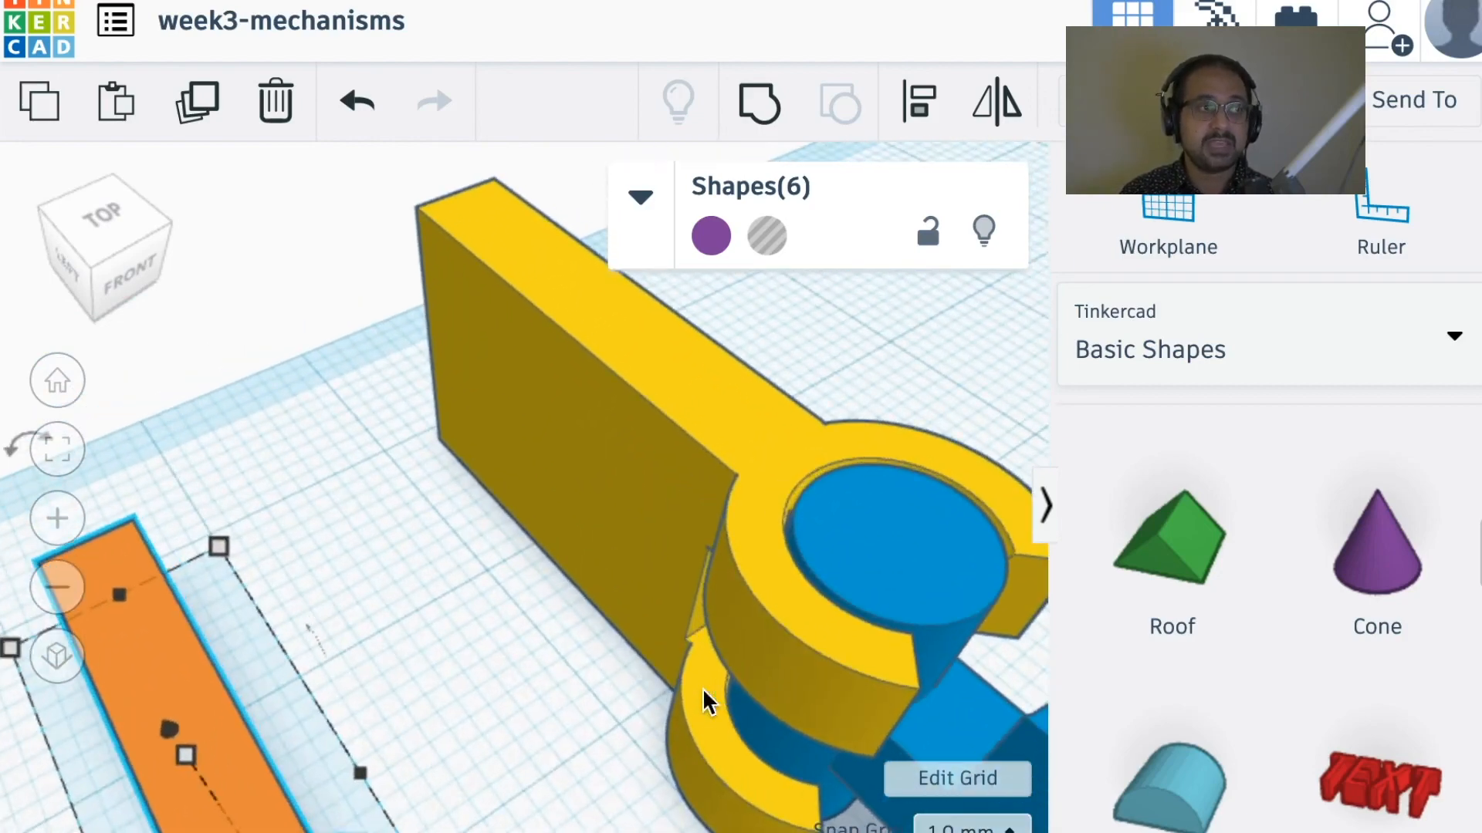
pyautogui.moveTo(702, 687); pyautogui.dragTo(611, 627, button='right')
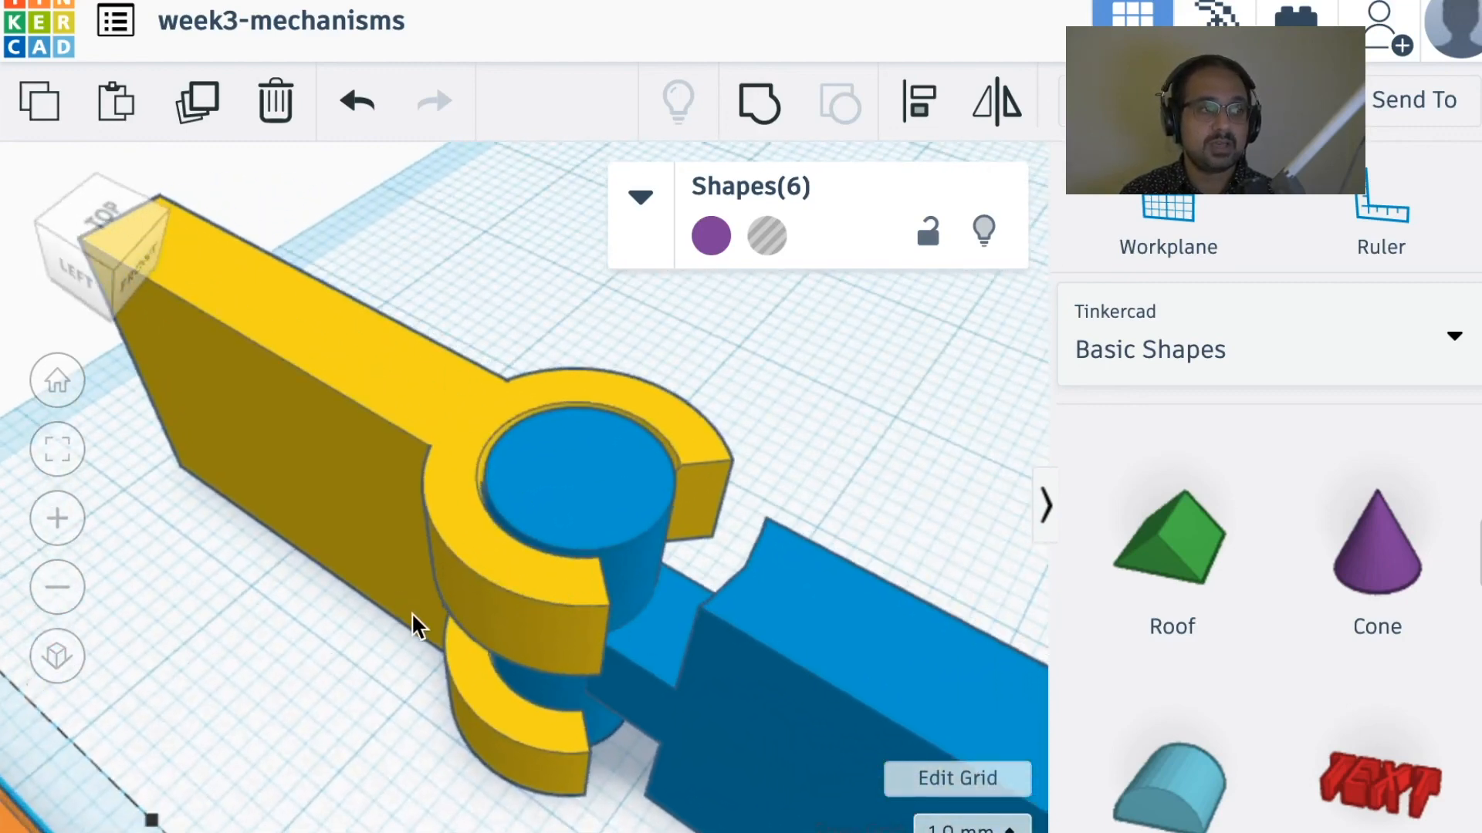
pyautogui.moveTo(485, 577); pyautogui.dragTo(291, 571, button='right')
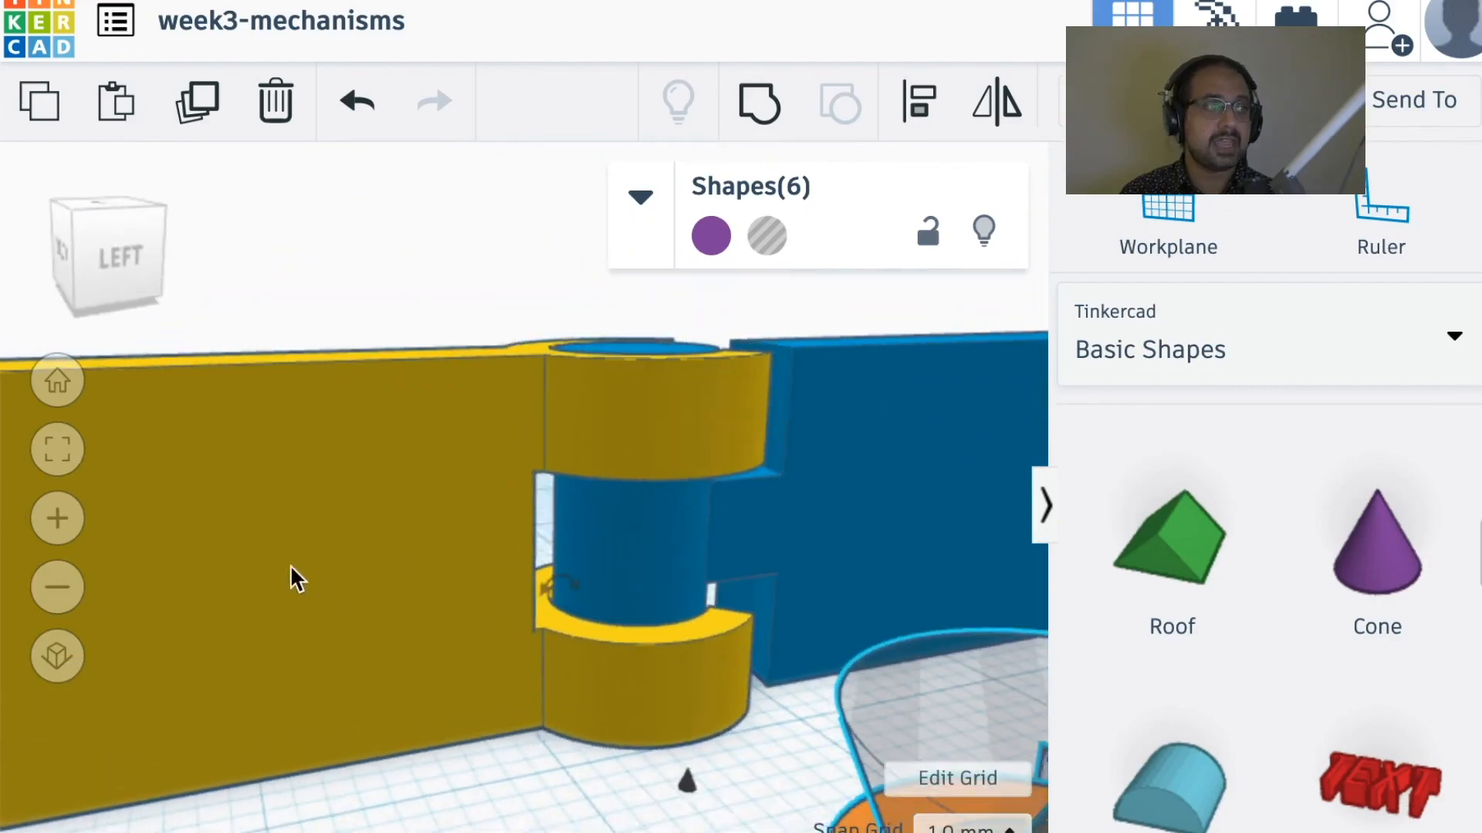
pyautogui.moveTo(705, 505); pyautogui.dragTo(595, 373, button='right')
pyautogui.moveTo(692, 617); pyautogui.dragTo(380, 486, button='right')
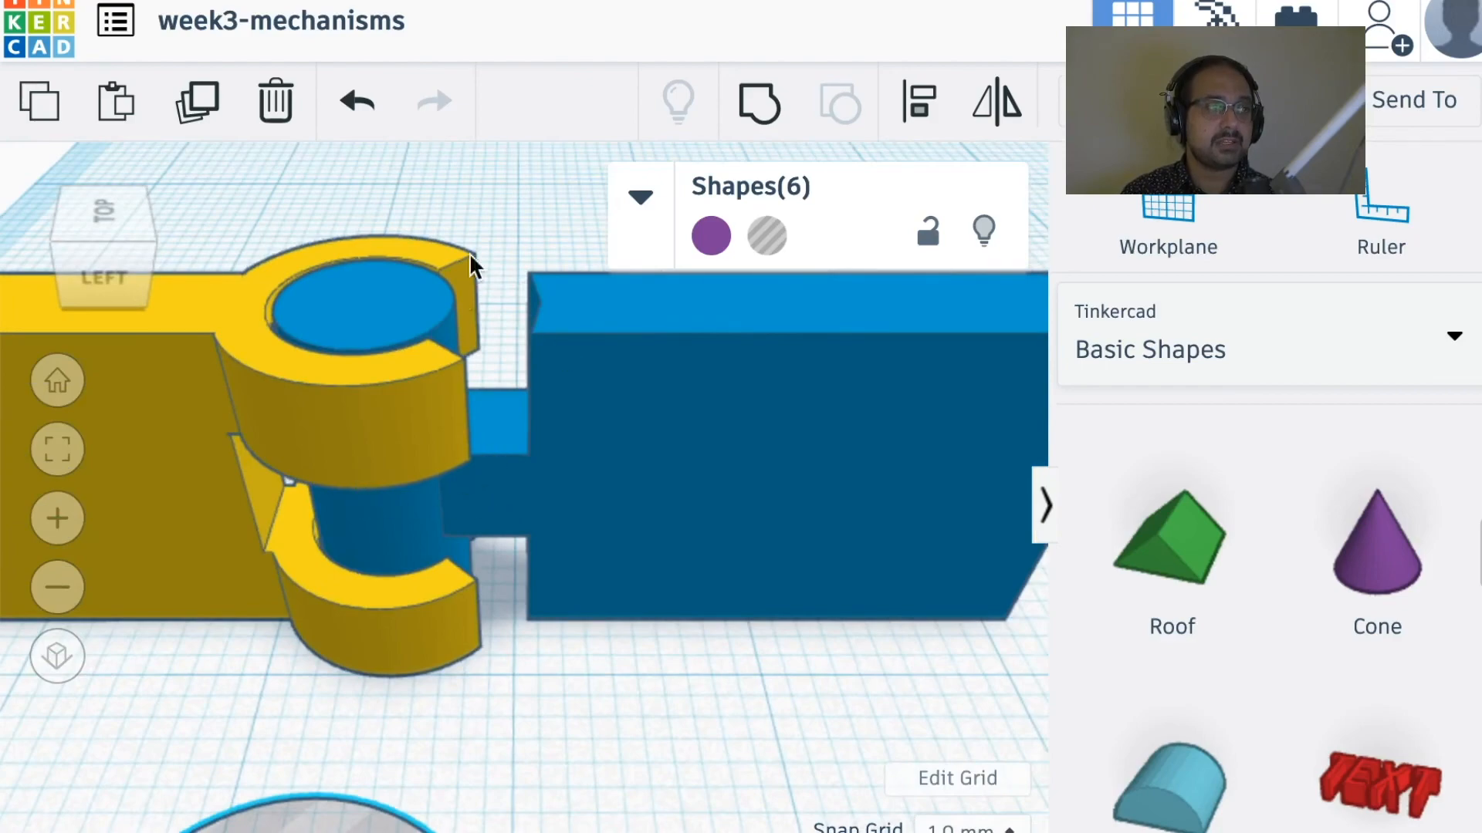
pyautogui.moveTo(684, 433); pyautogui.dragTo(524, 486, button='right')
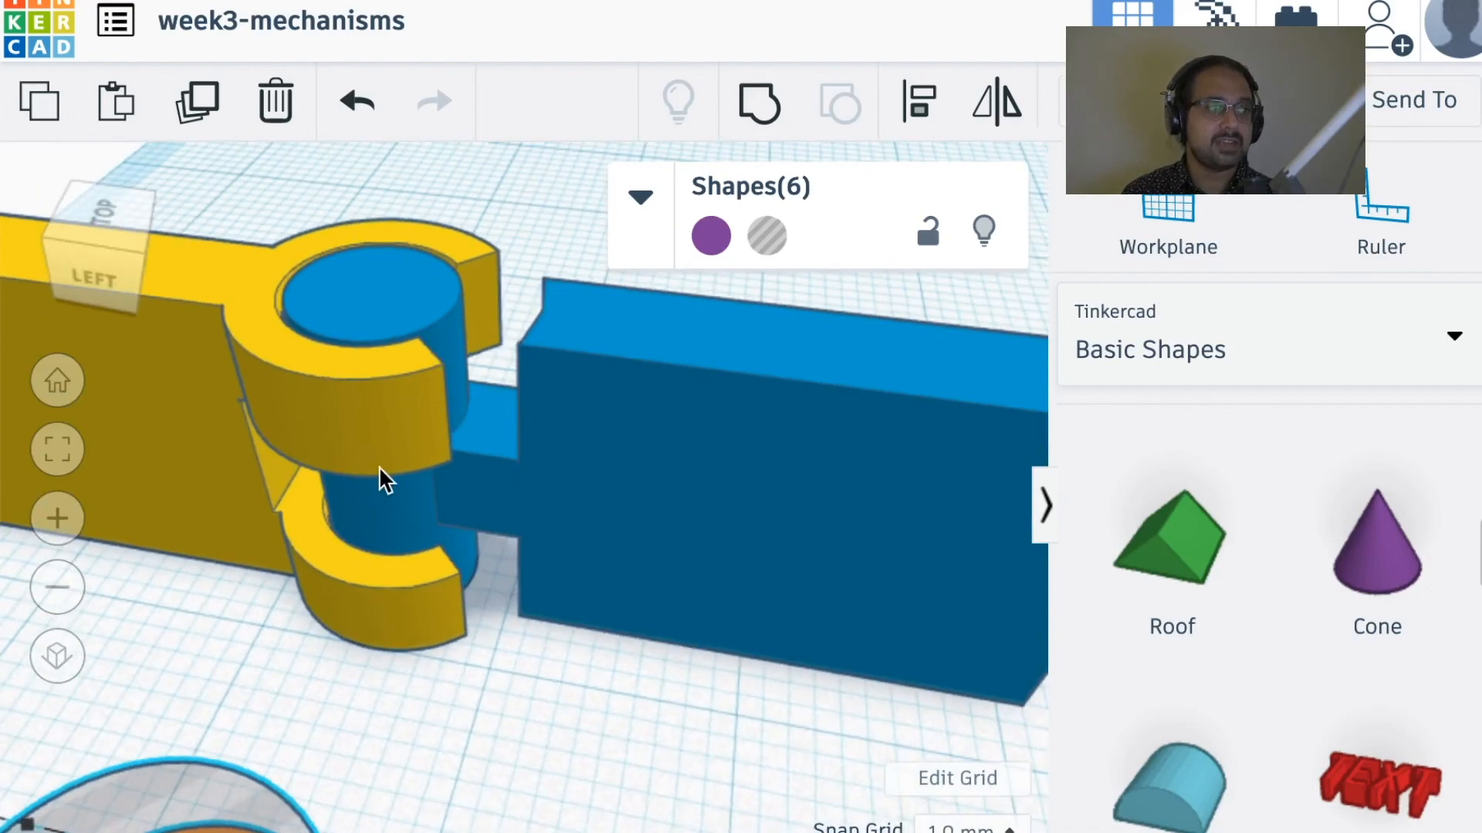
pyautogui.moveTo(378, 466); pyautogui.dragTo(515, 429, button='right')
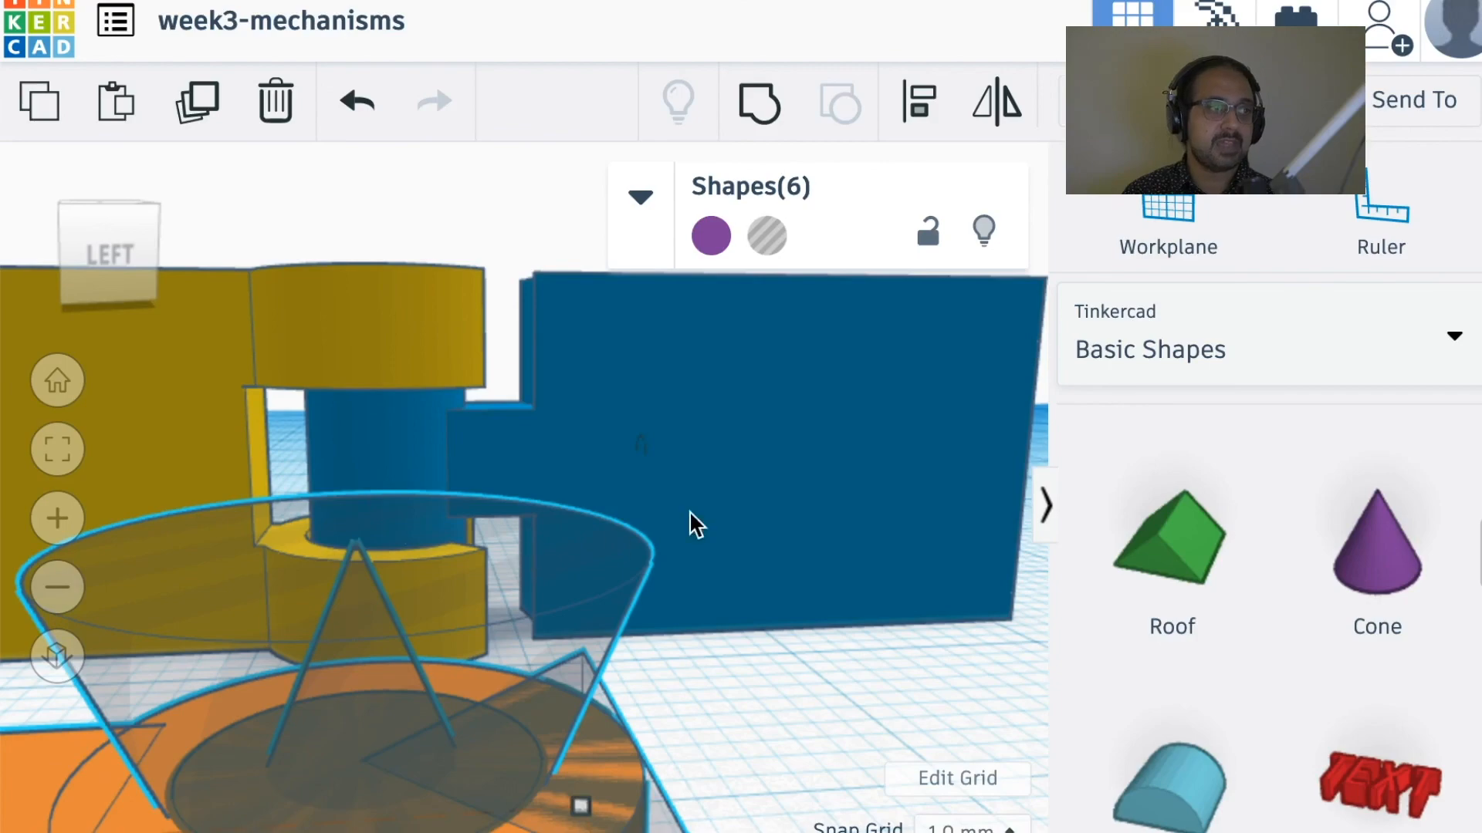
pyautogui.moveTo(689, 511); pyautogui.dragTo(477, 601, button='right')
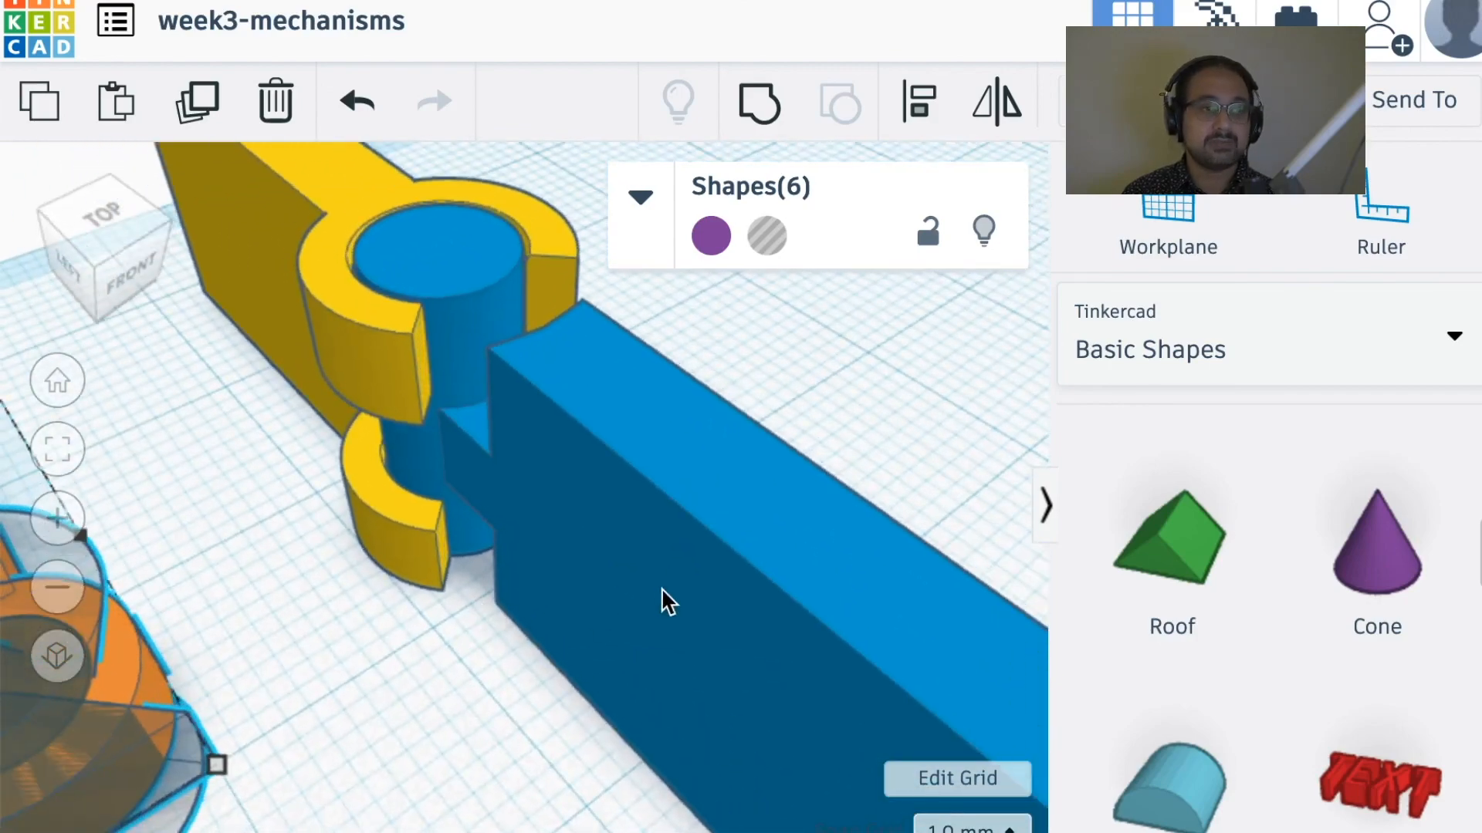
pyautogui.moveTo(661, 588); pyautogui.dragTo(735, 586, button='right')
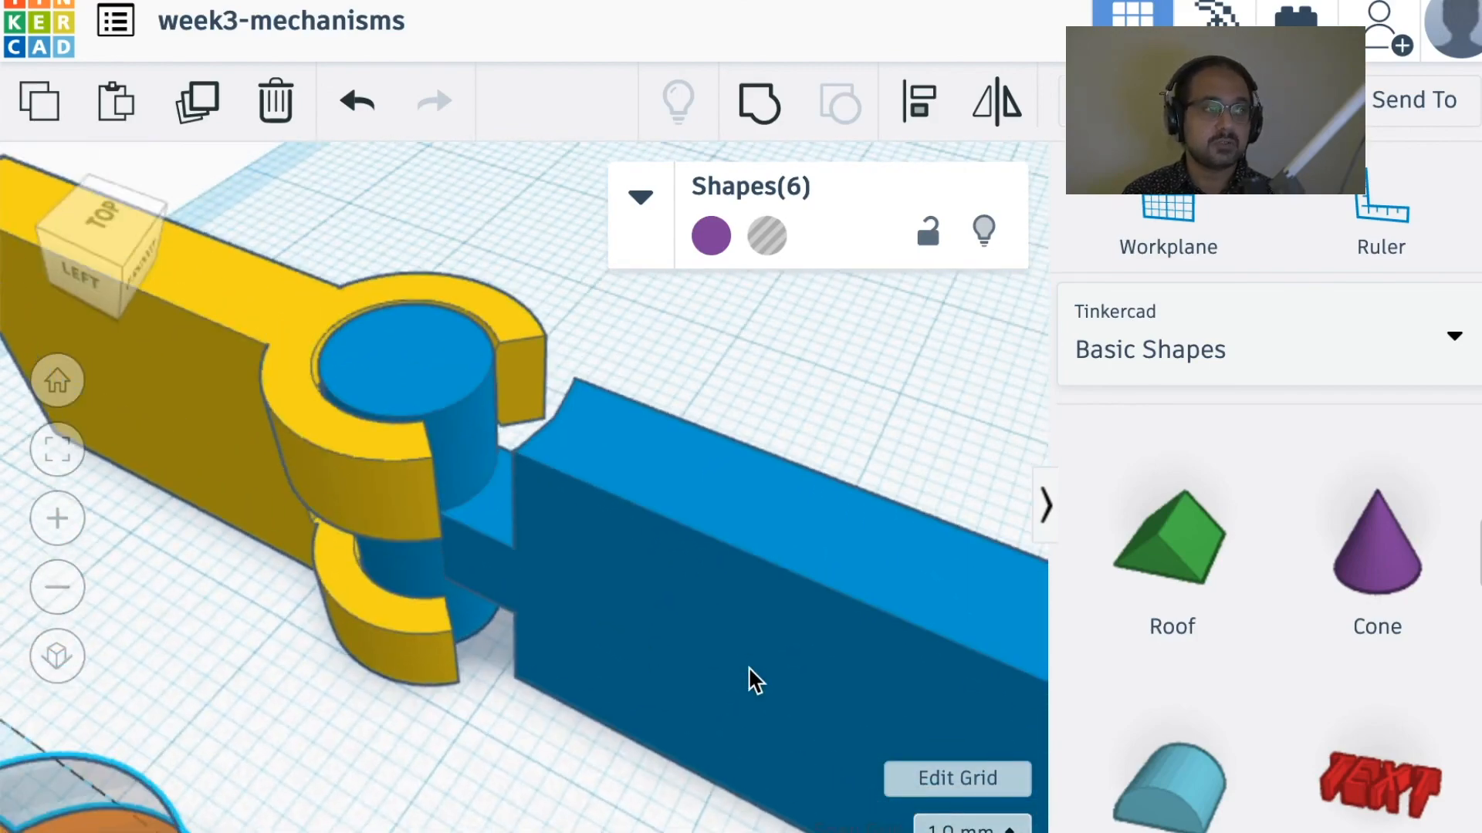
# Step: Ungroup the blue hinge half, and ungroup its red block to separate the box from the cylindrical hole around the pin
pyautogui.click(690, 517)
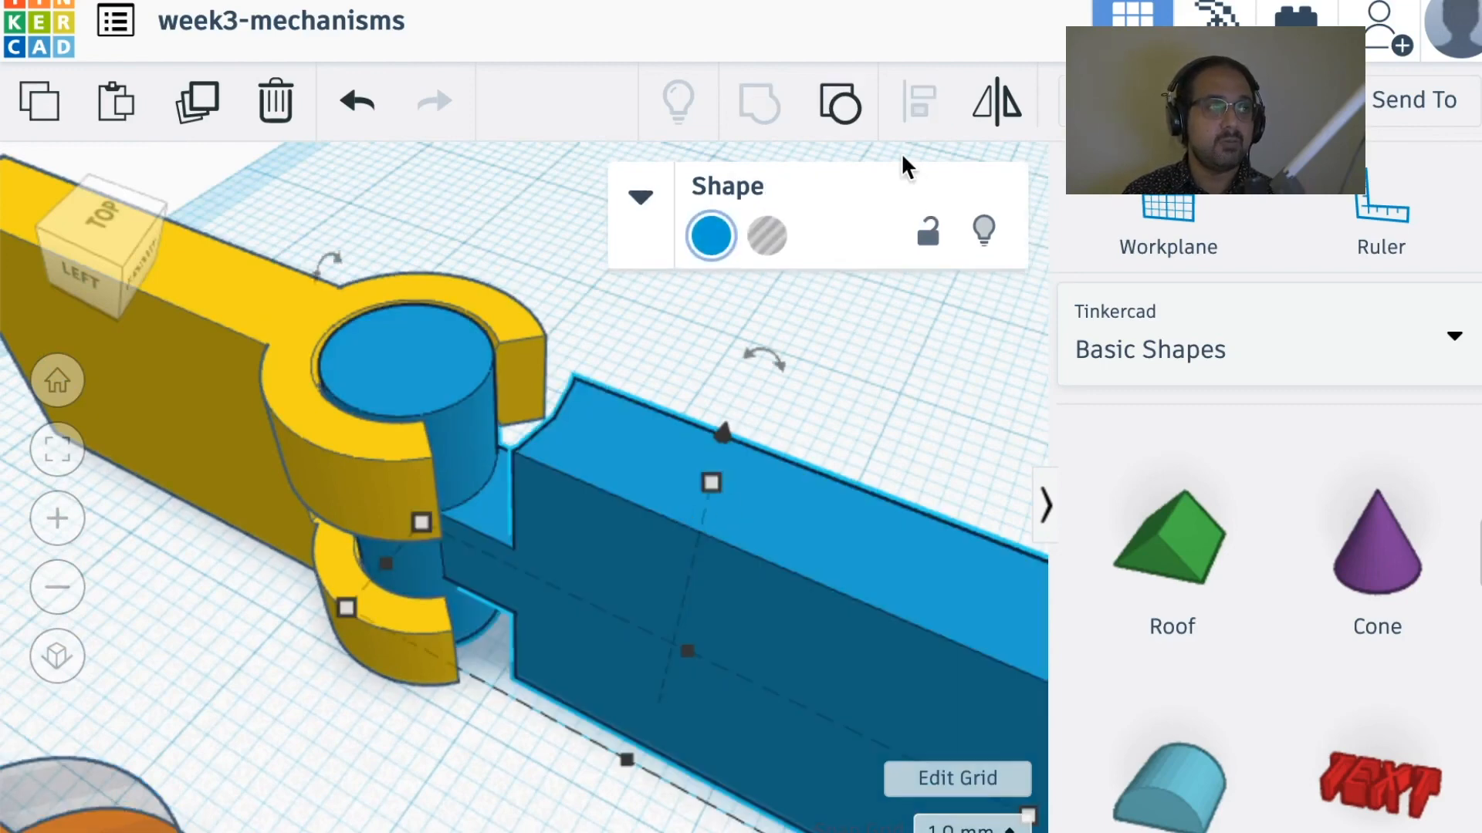
pyautogui.click(845, 114)
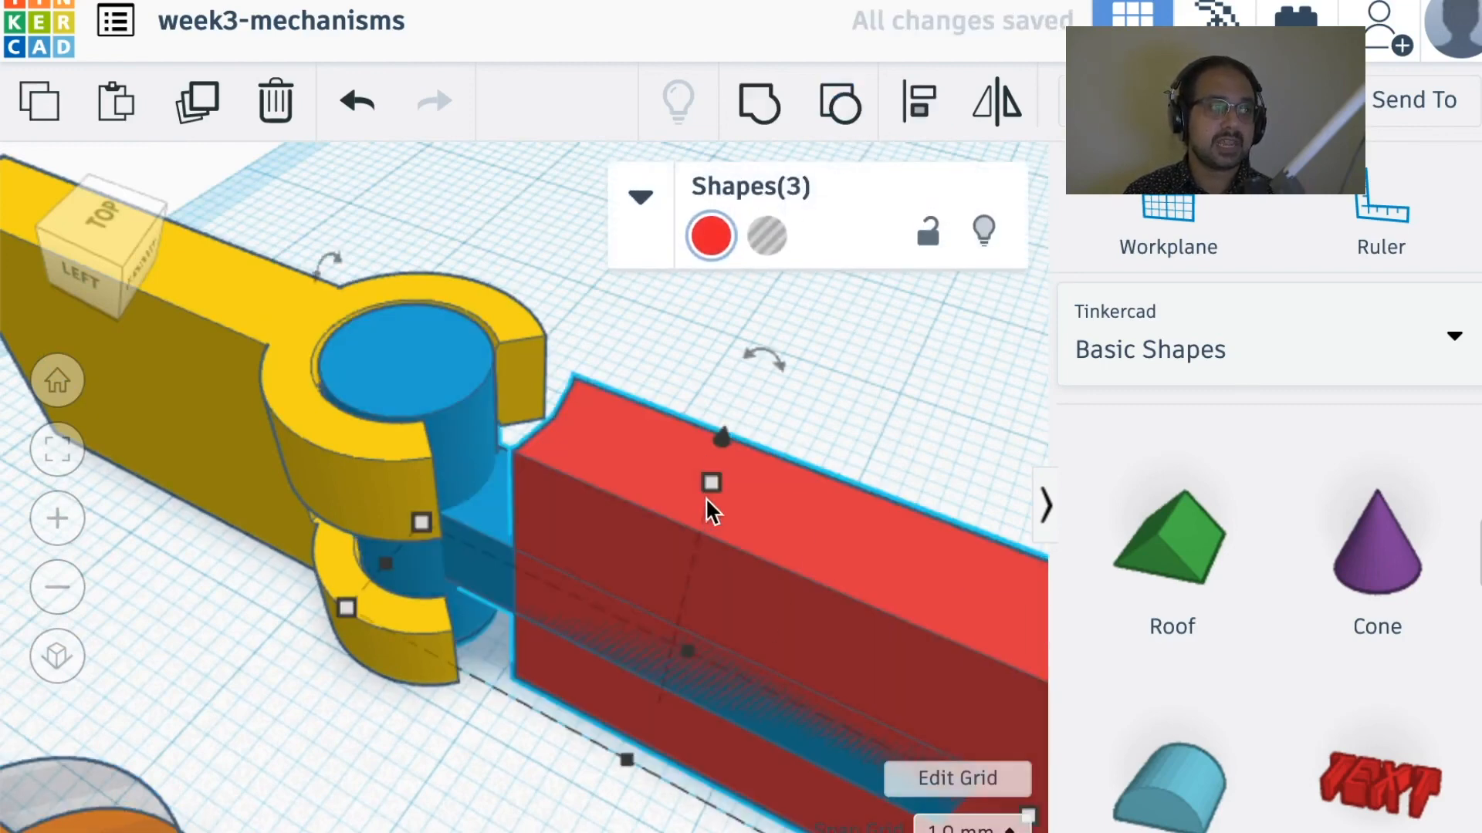
pyautogui.click(949, 451)
pyautogui.click(826, 548)
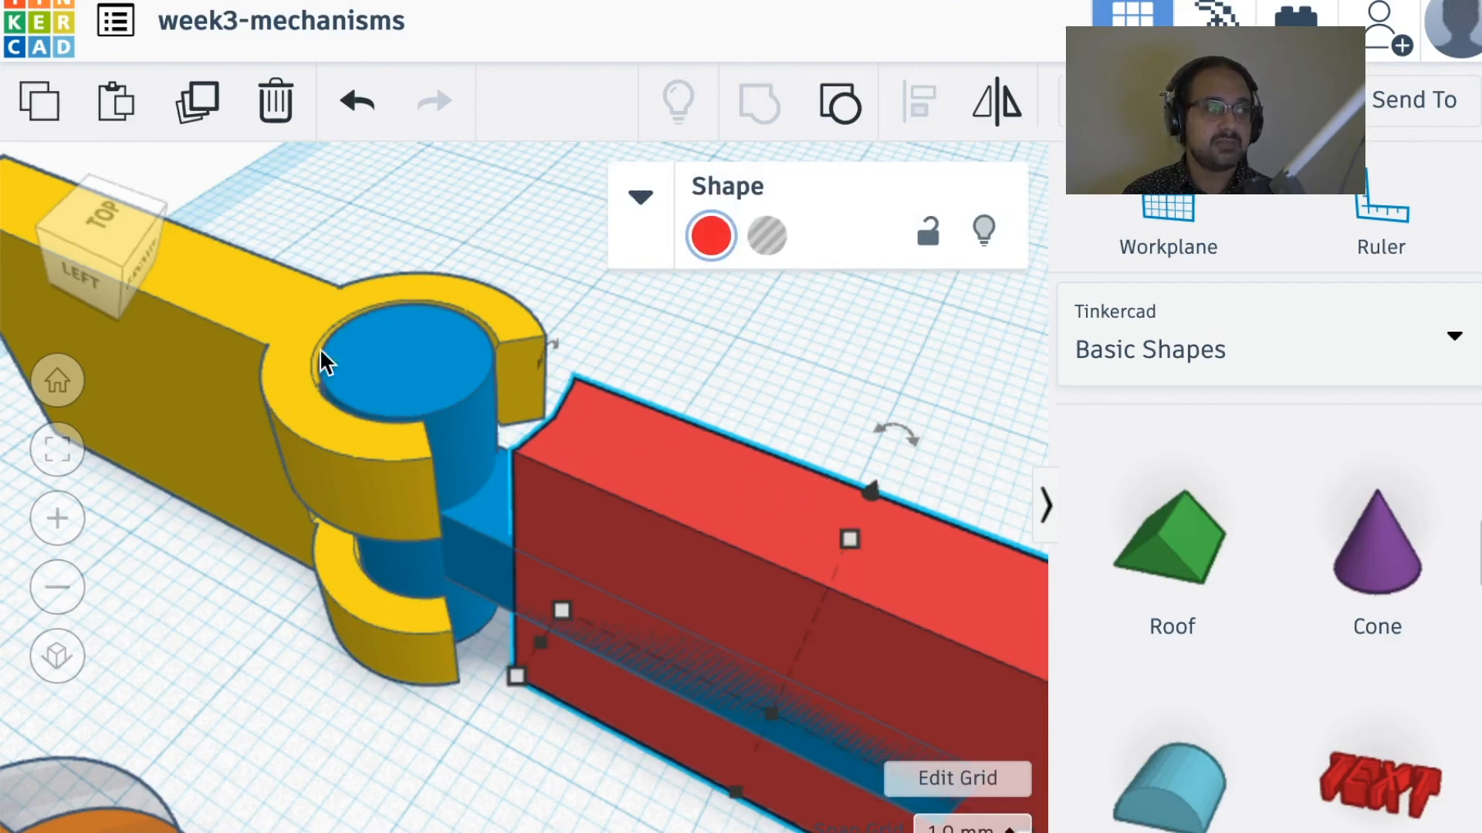
pyautogui.click(837, 108)
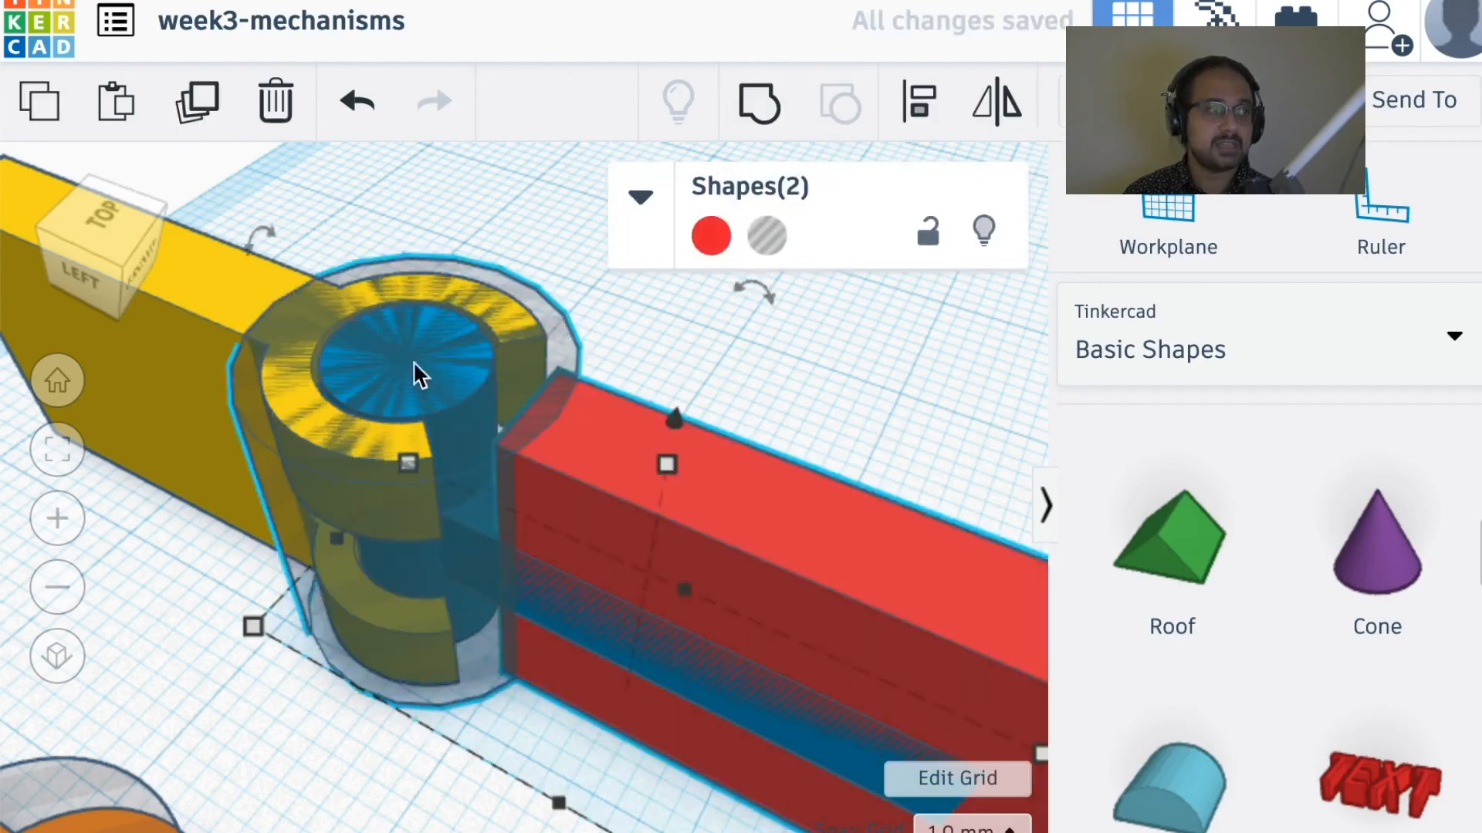
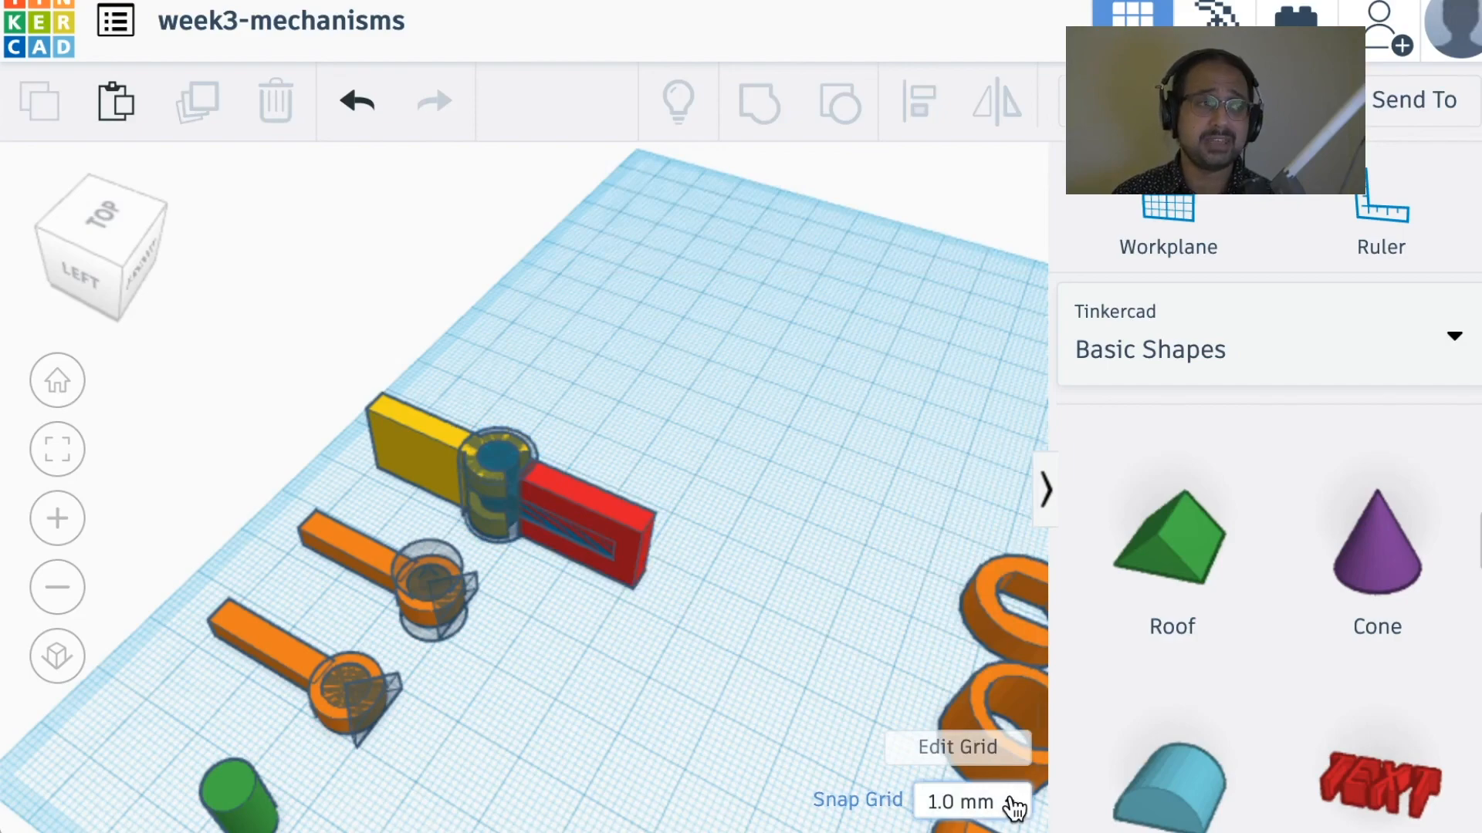
# Step: Examine the long flat-sided orange axle and the two orange rings beyond it from several angles
pyautogui.moveTo(887, 617); pyautogui.dragTo(520, 253, button='middle')
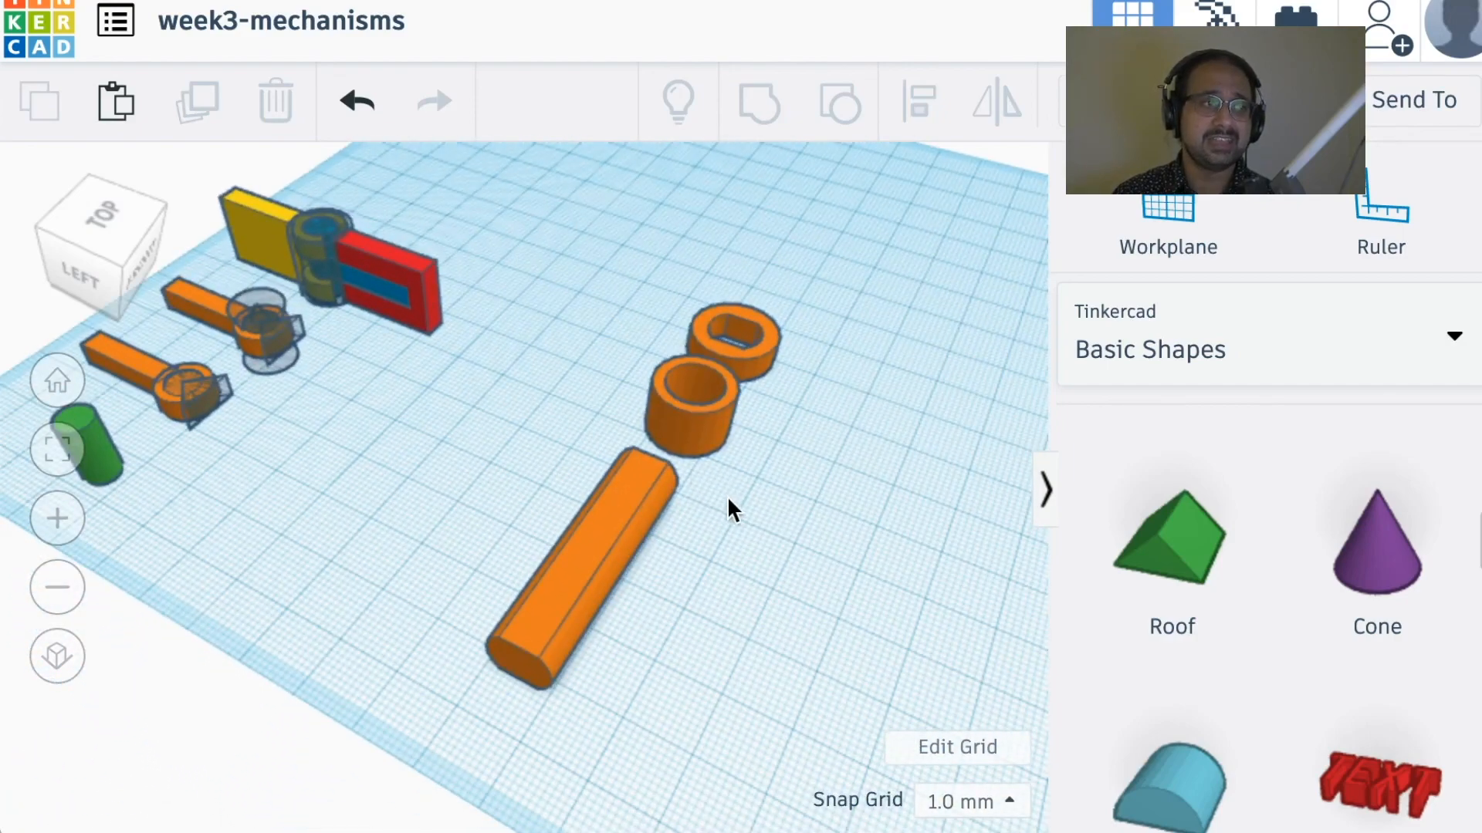
pyautogui.moveTo(729, 505); pyautogui.dragTo(753, 487, button='right')
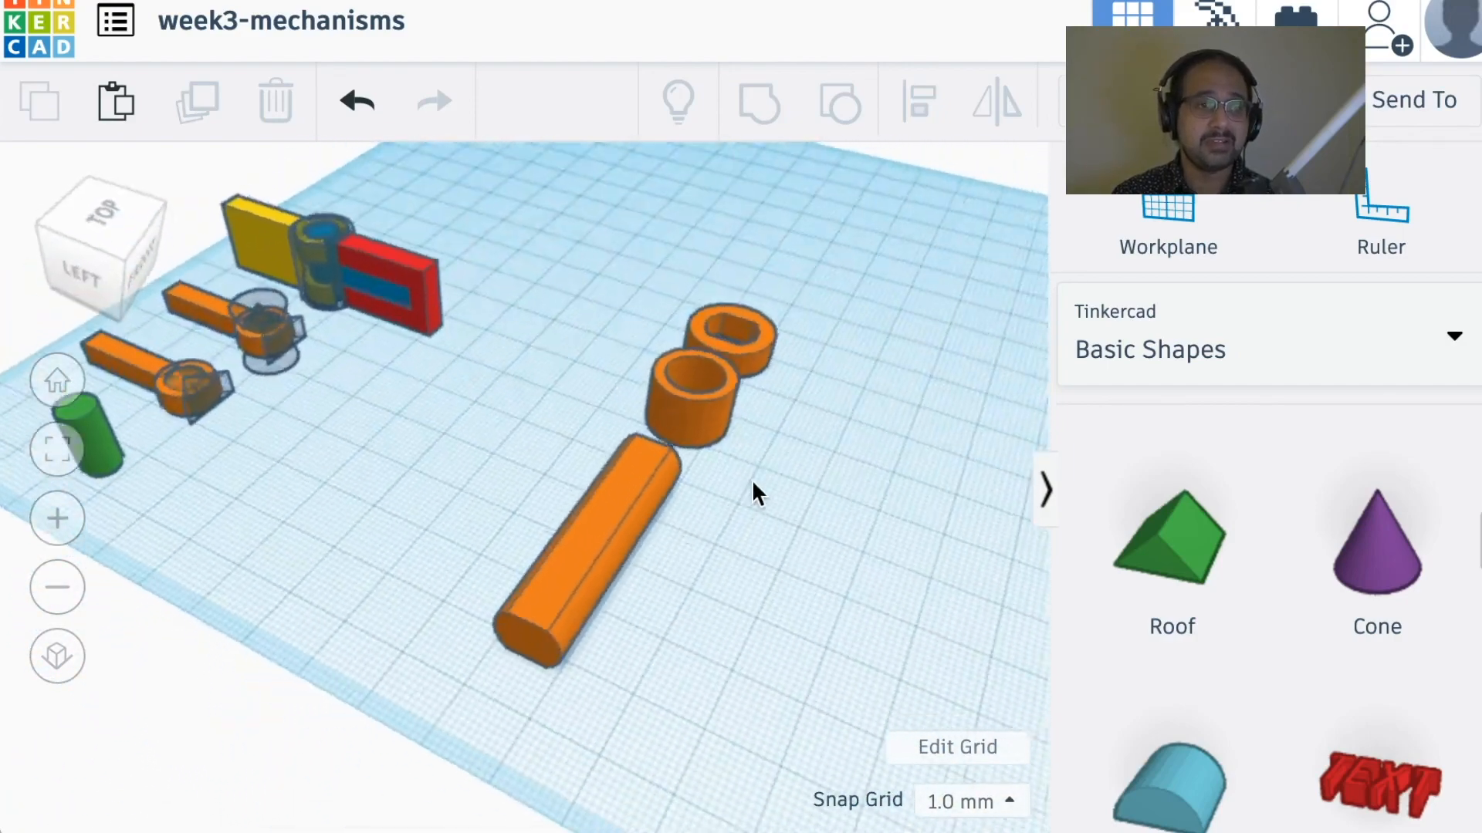
pyautogui.moveTo(752, 479); pyautogui.dragTo(678, 550, button='middle')
pyautogui.press('super+Tab')
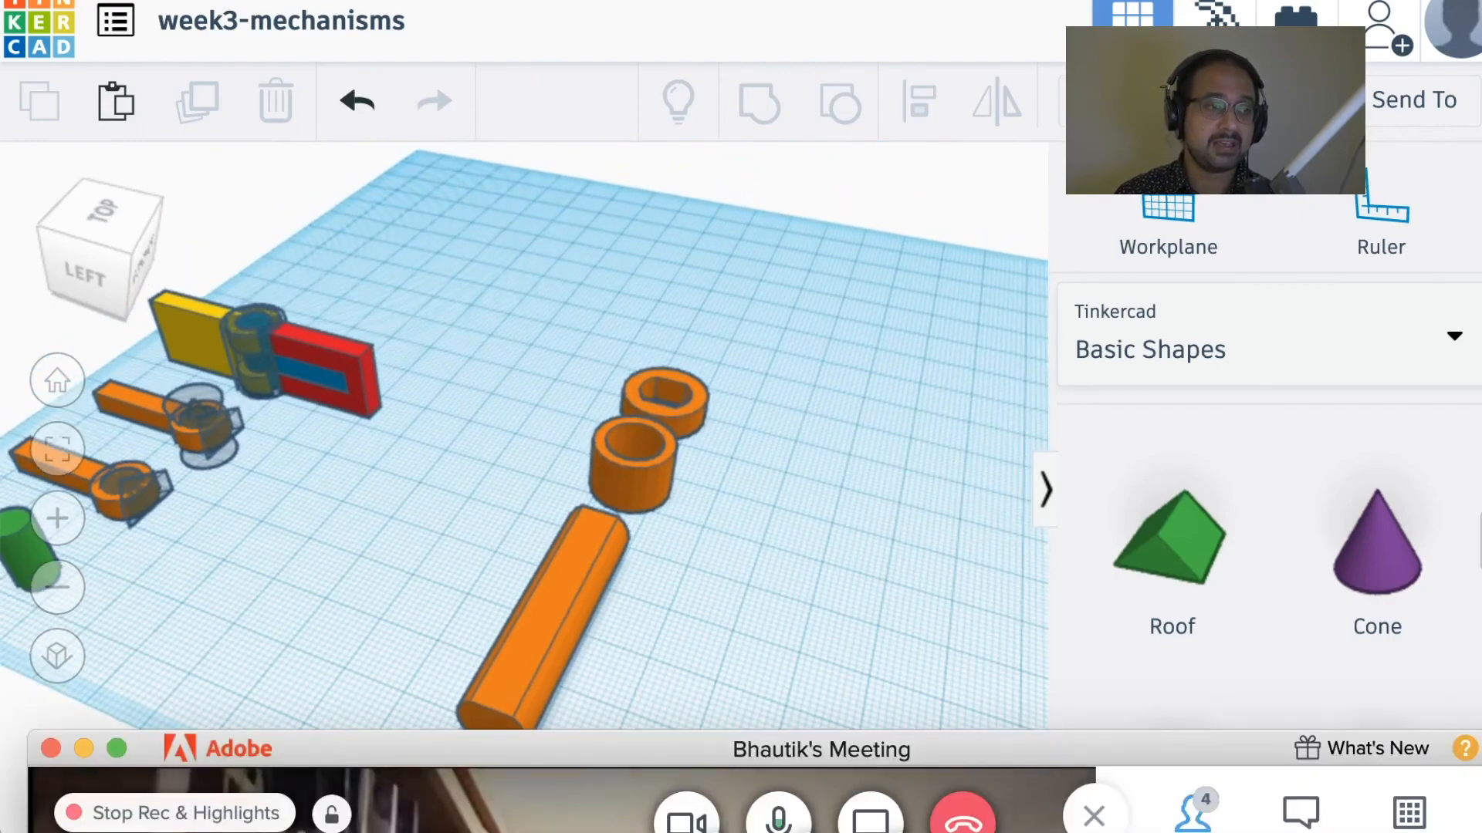
pyautogui.moveTo(883, 570)
pyautogui.mouseDown(button='right')
pyautogui.moveTo(834, 433)
pyautogui.moveTo(903, 578)
pyautogui.moveTo(794, 672)
pyautogui.moveTo(567, 613)
pyautogui.moveTo(755, 652)
pyautogui.moveTo(849, 609)
pyautogui.moveTo(846, 567)
pyautogui.moveTo(860, 578)
pyautogui.mouseUp(button='right')
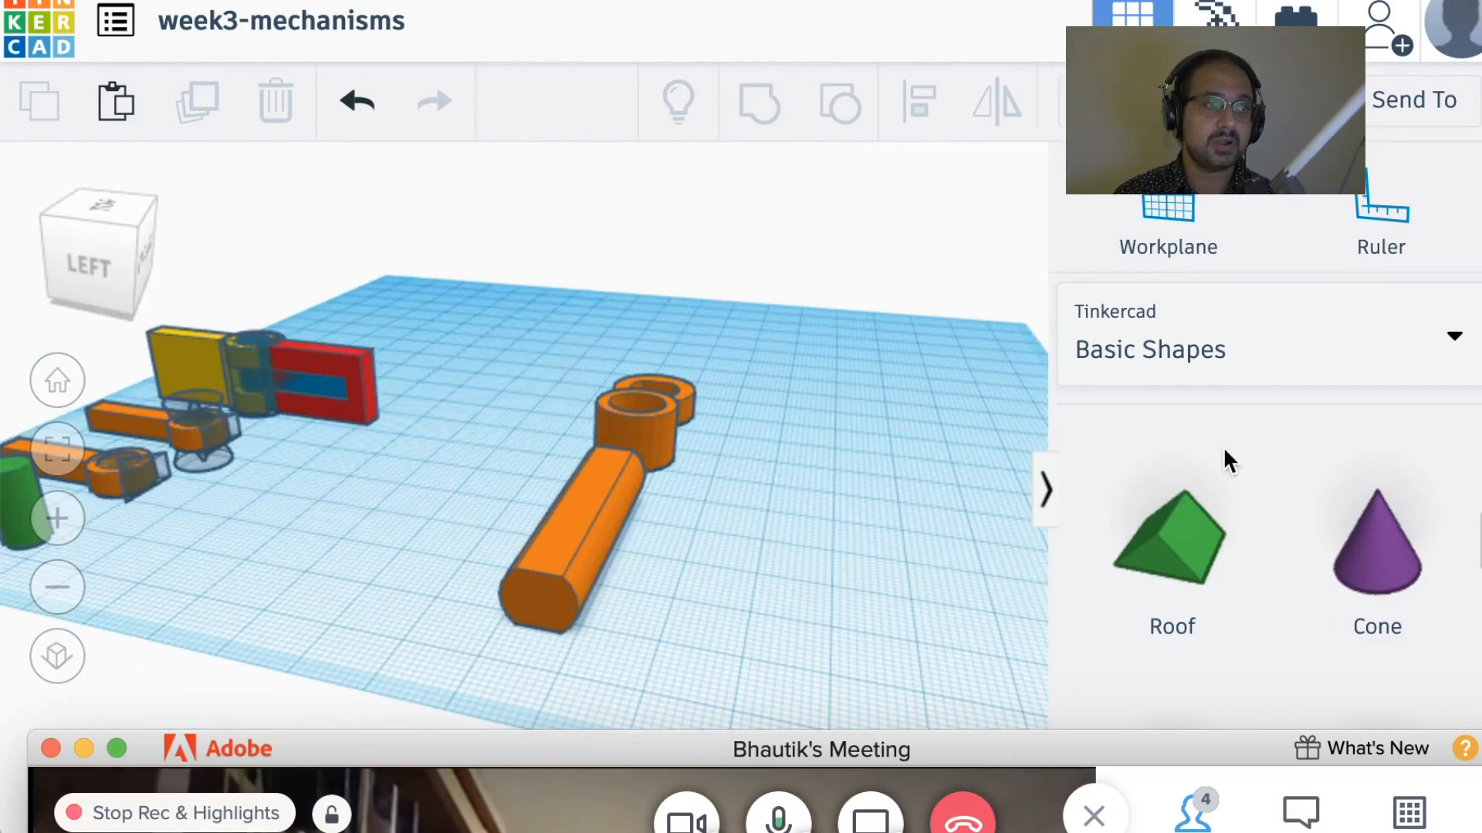
# Step: Add an orange cylinder beside the flat-sided axle and stretch its height to about 76 mm
pyautogui.scroll(-8, 1277, 555)
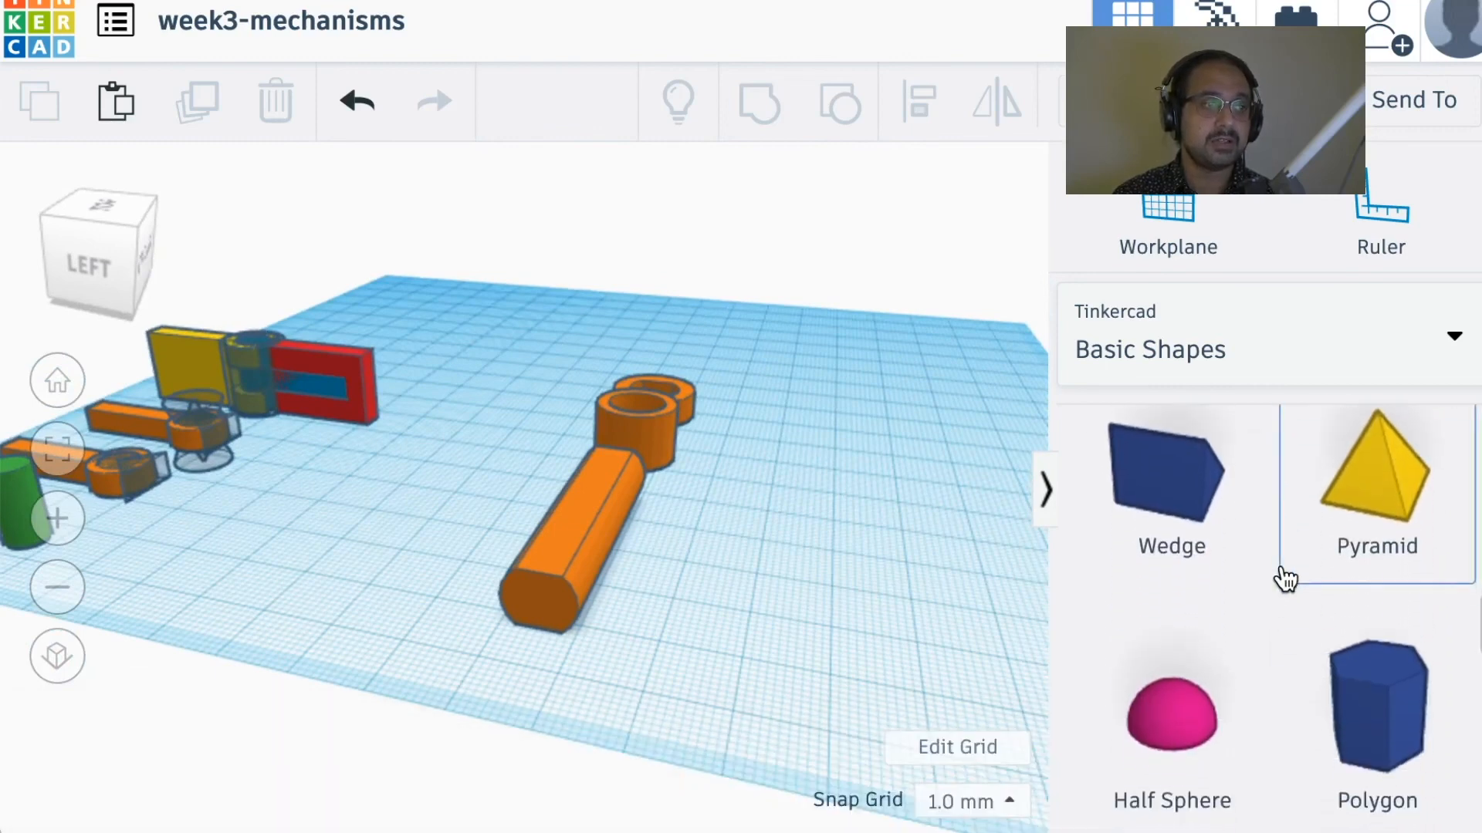
pyautogui.scroll(-12, 1281, 578)
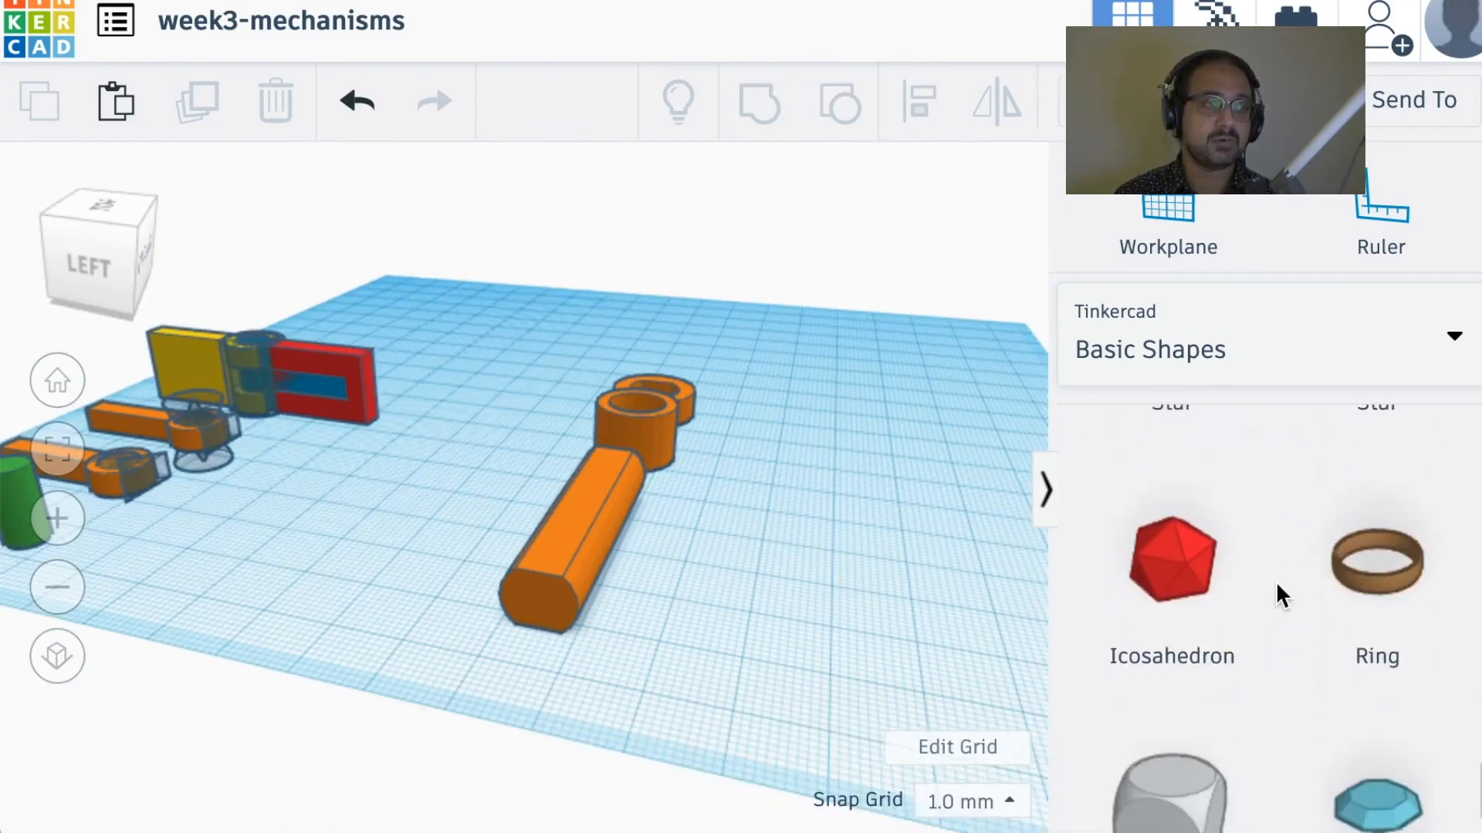
pyautogui.scroll(15, 1277, 586)
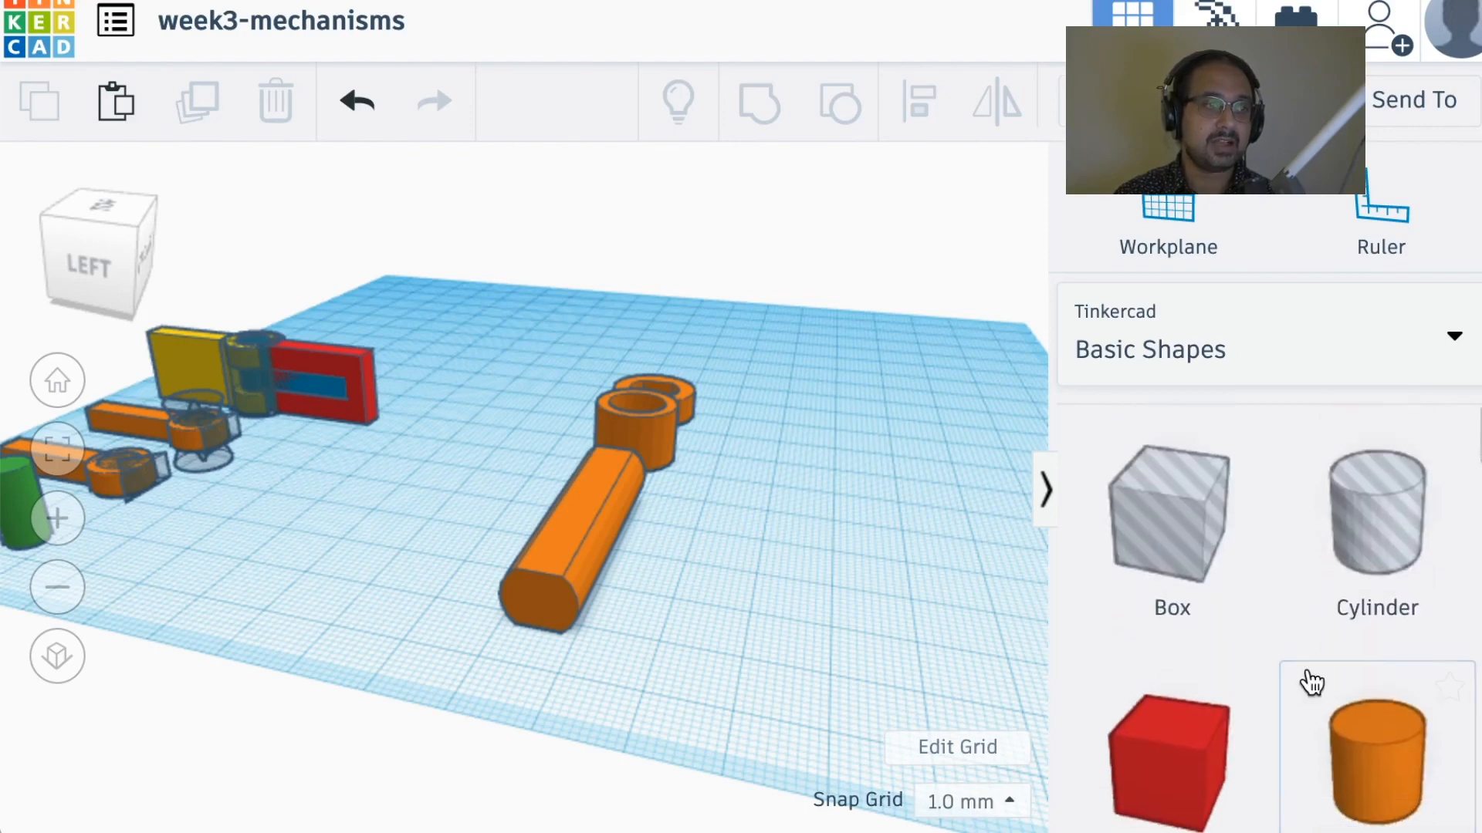
pyautogui.moveTo(1312, 683); pyautogui.dragTo(383, 587)
pyautogui.moveTo(370, 453); pyautogui.dragTo(366, 154)
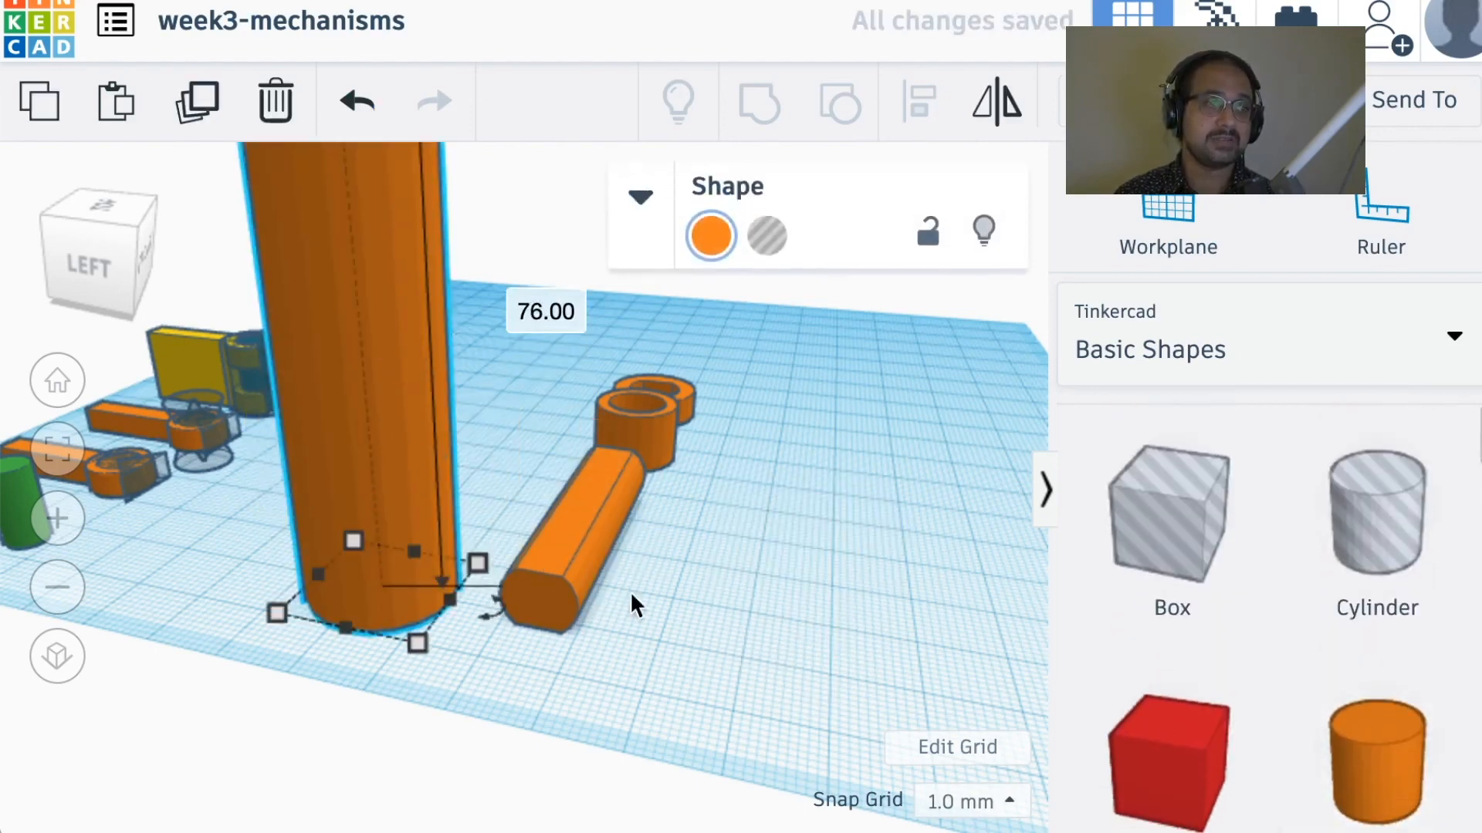
# Step: View the tall orange cylinder next to the axle, and delete it from the workplane
pyautogui.scroll(2, 301, 387)
pyautogui.scroll(-6, 301, 387)
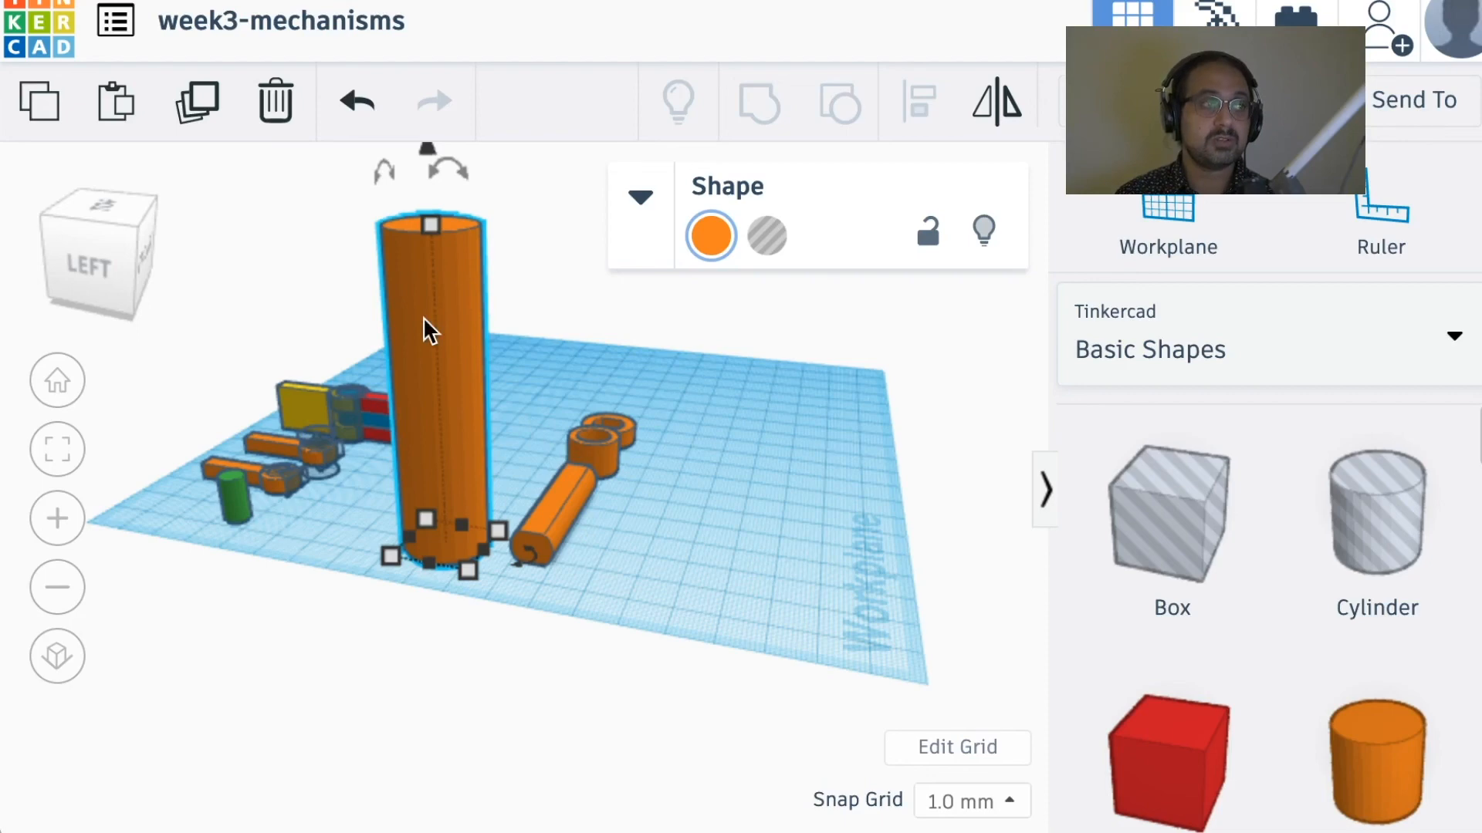
pyautogui.moveTo(423, 317); pyautogui.dragTo(321, 349, button='right')
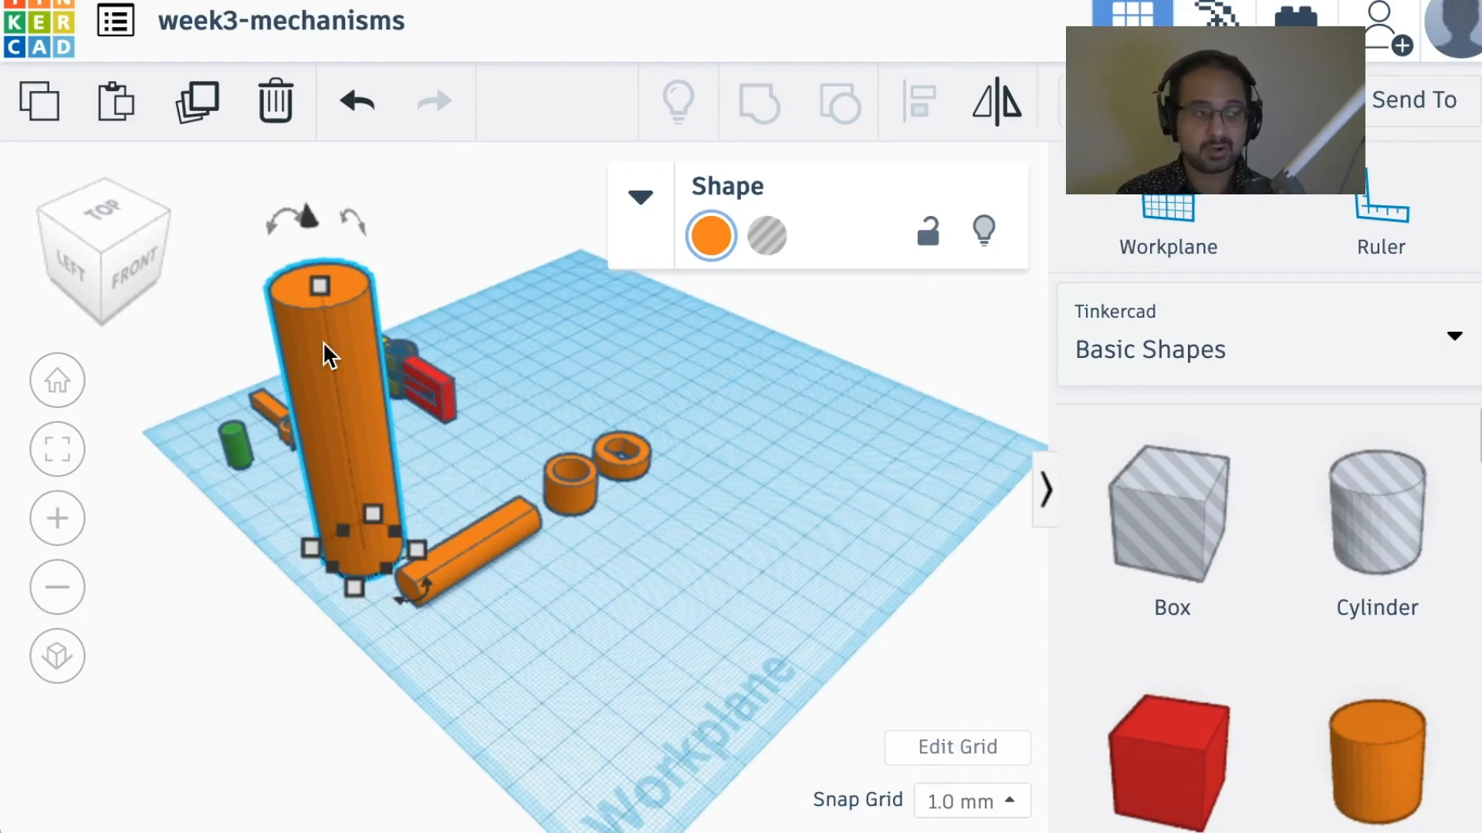
pyautogui.press('Delete')
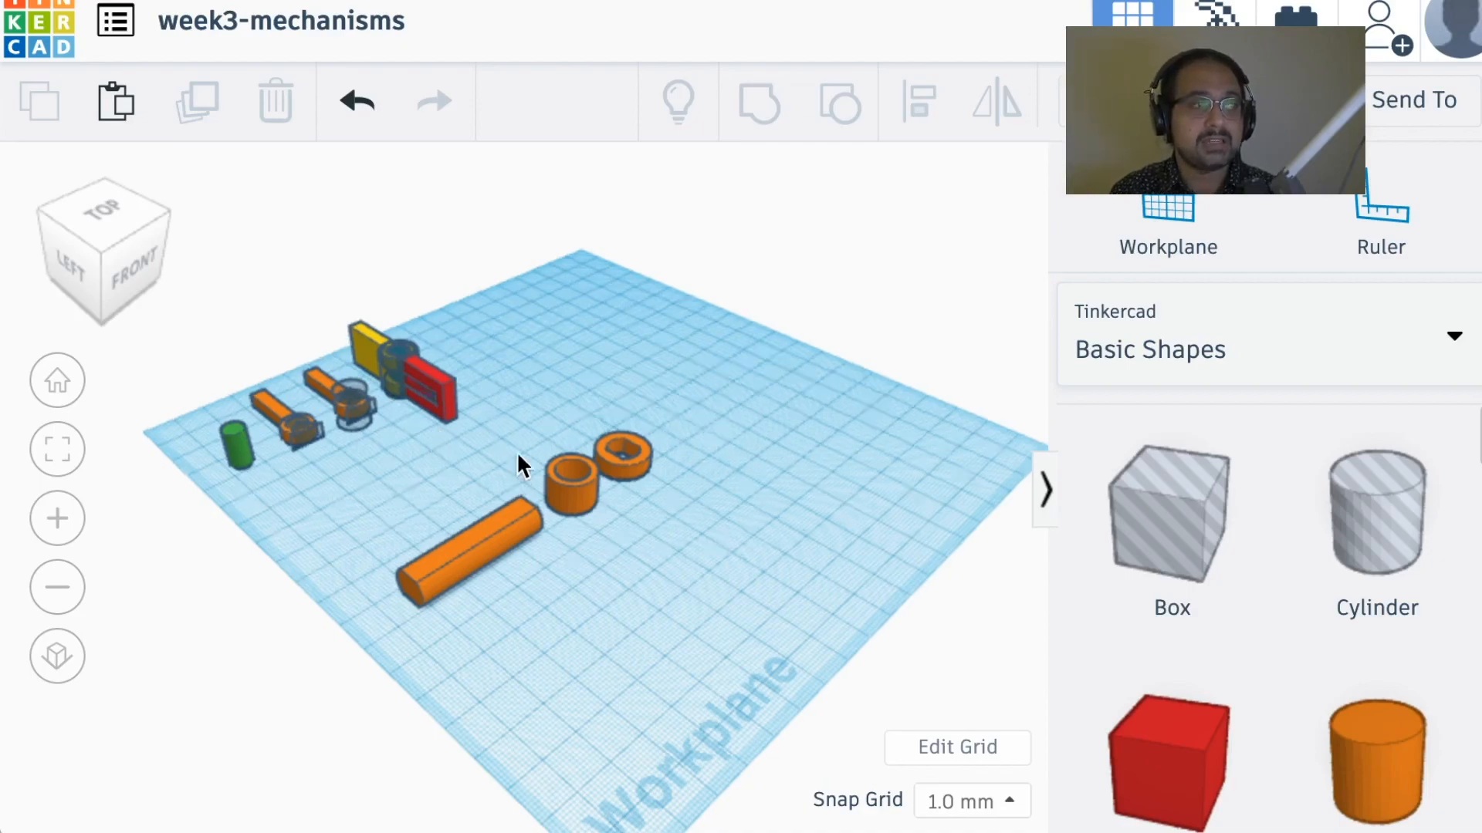
# Step: Ungroup the long flat-sided orange axle into its cylinder and two flat box holes
pyautogui.moveTo(519, 463); pyautogui.dragTo(579, 368, button='middle')
pyautogui.scroll(10, 608, 460)
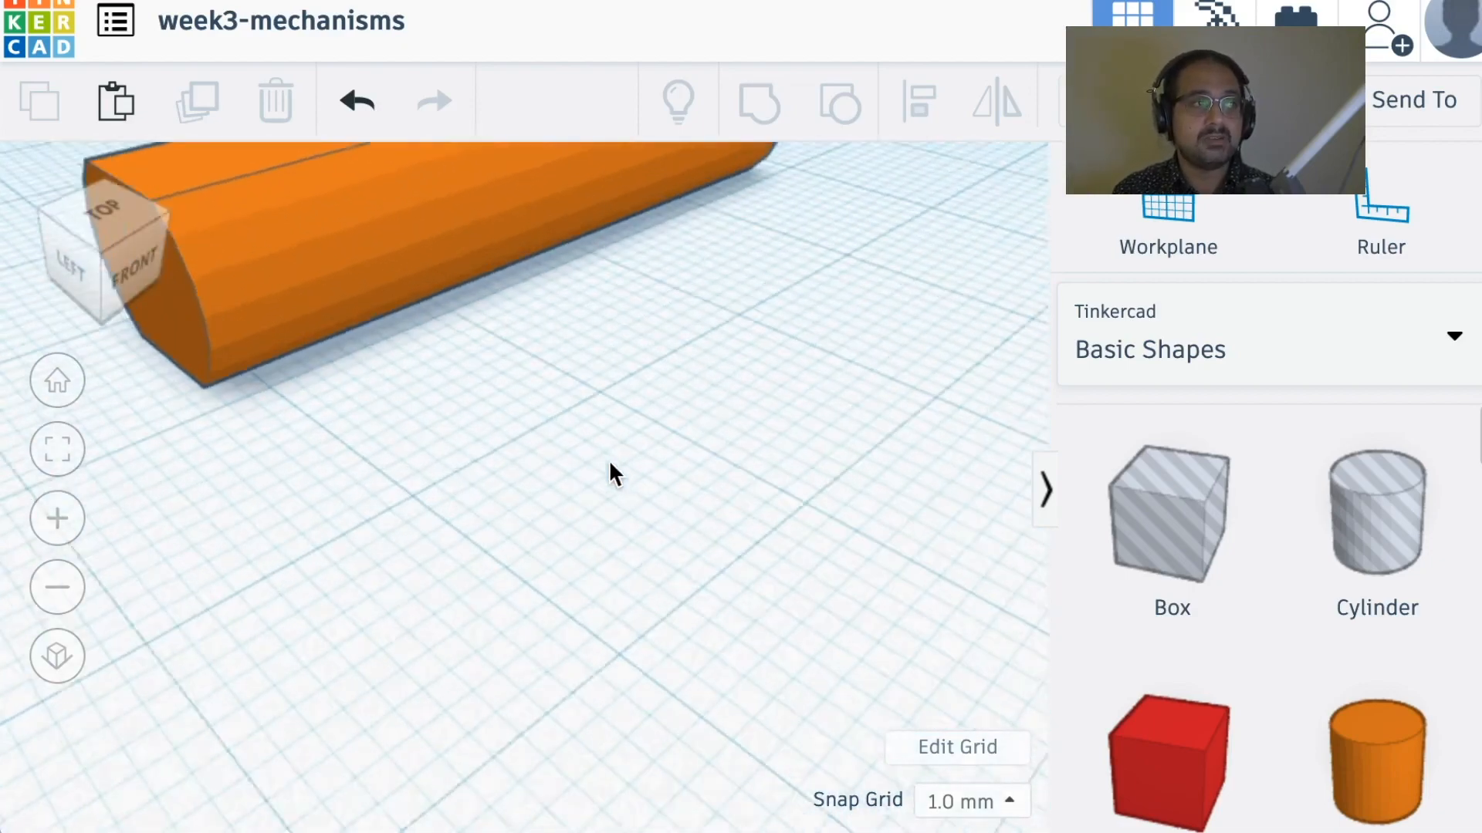
pyautogui.moveTo(696, 478); pyautogui.dragTo(716, 382, button='right')
pyautogui.scroll(-8, 652, 452)
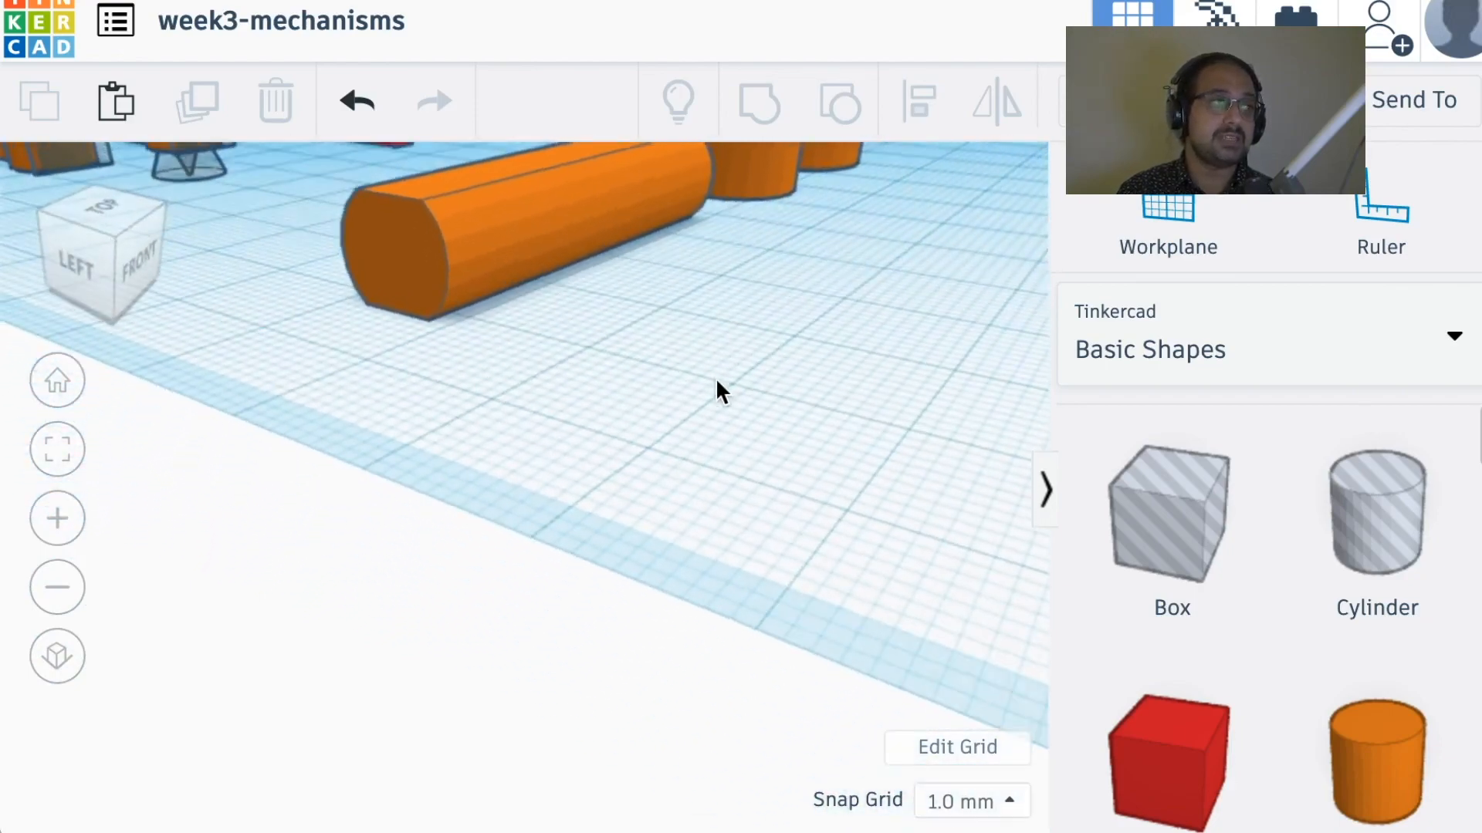
pyautogui.click(429, 199)
pyautogui.press('f')
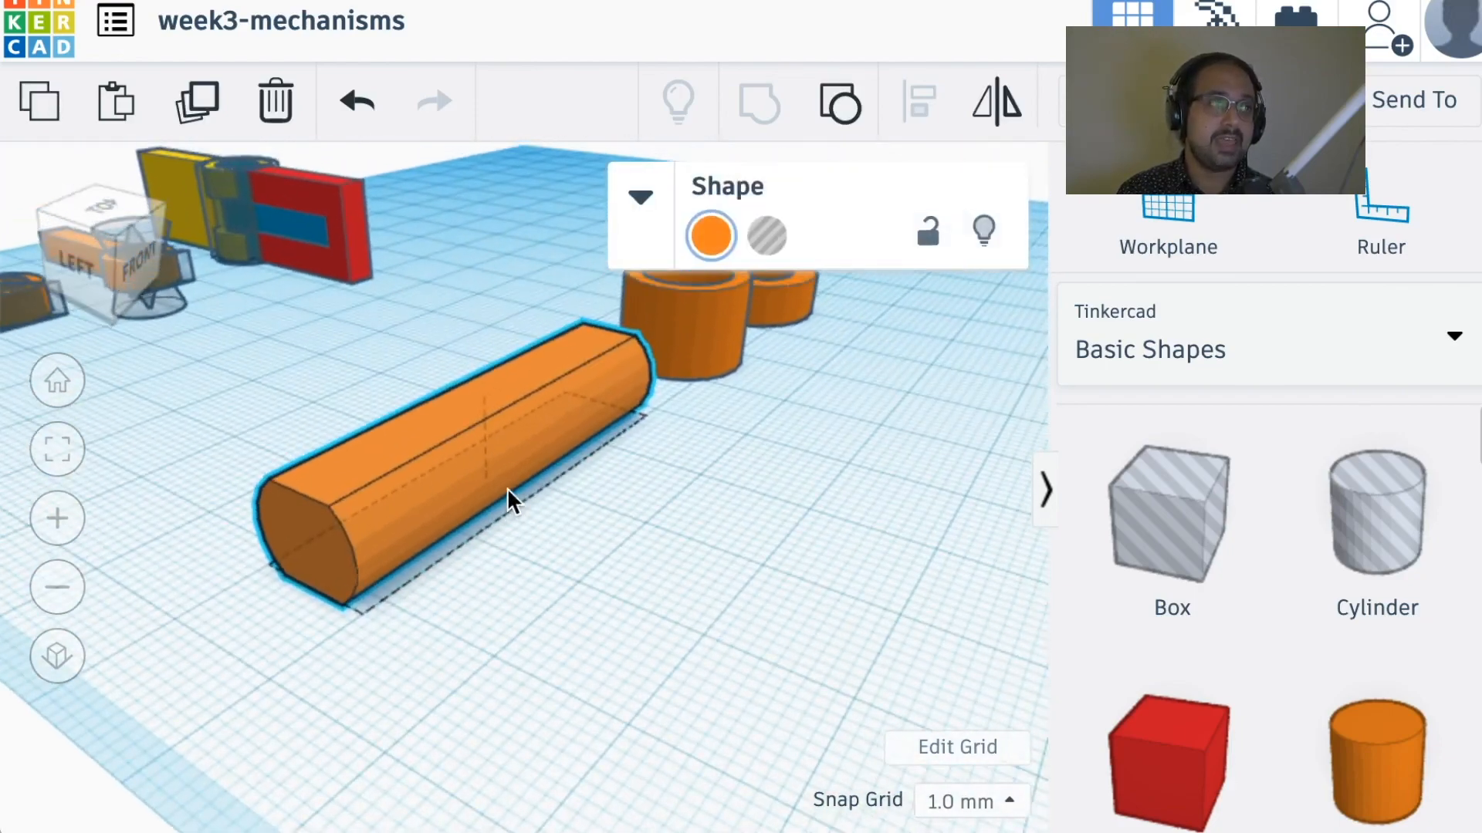
pyautogui.click(840, 106)
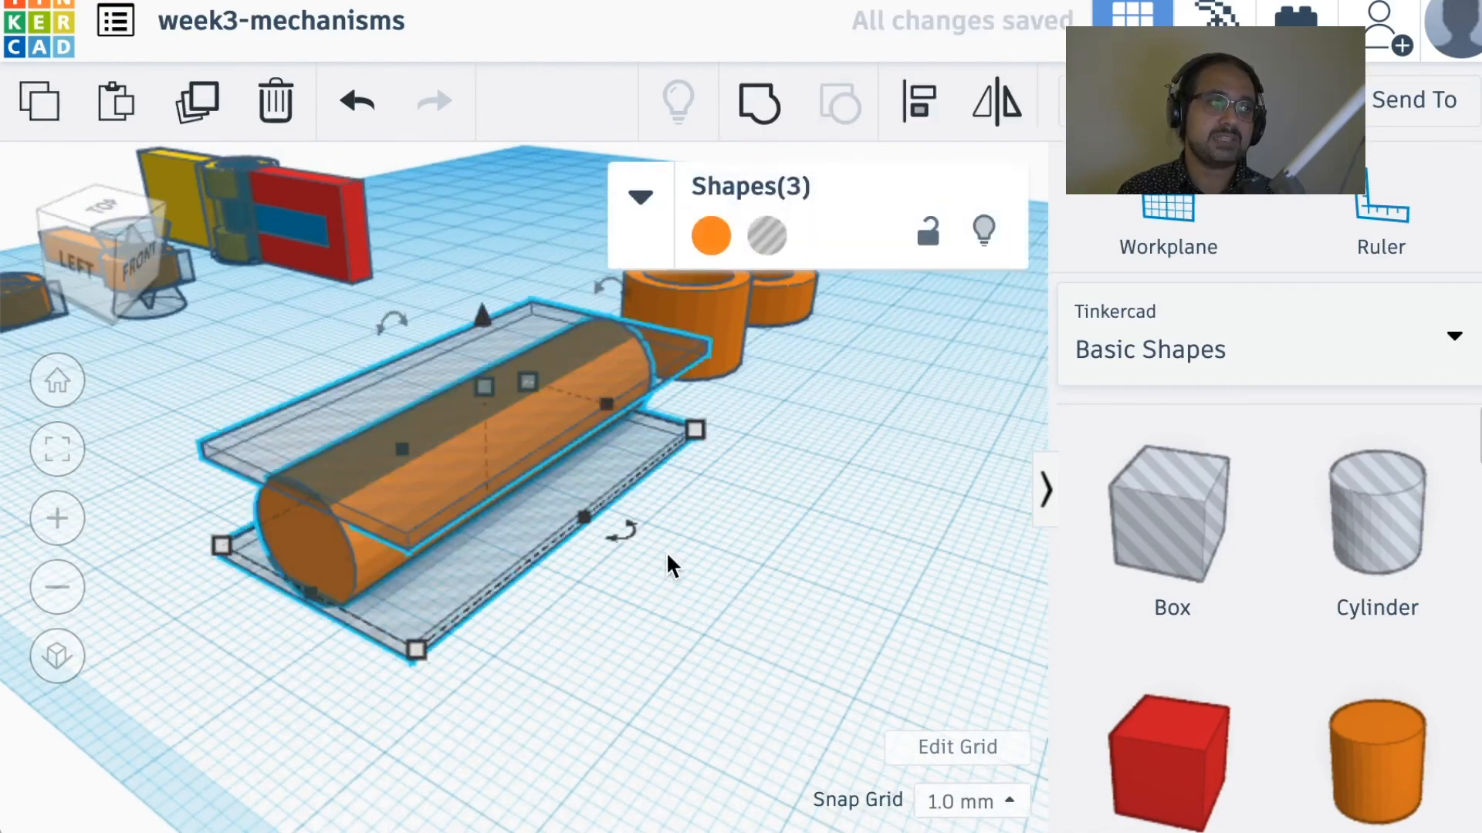
# Step: Examine from several angles how the flat box holes above and below trim the axle's cylinder
pyautogui.moveTo(667, 554)
pyautogui.mouseDown(button='right')
pyautogui.moveTo(688, 512)
pyautogui.moveTo(688, 530)
pyautogui.moveTo(748, 538)
pyautogui.moveTo(691, 531)
pyautogui.moveTo(723, 511)
pyautogui.moveTo(730, 476)
pyautogui.moveTo(691, 546)
pyautogui.mouseUp(button='right')
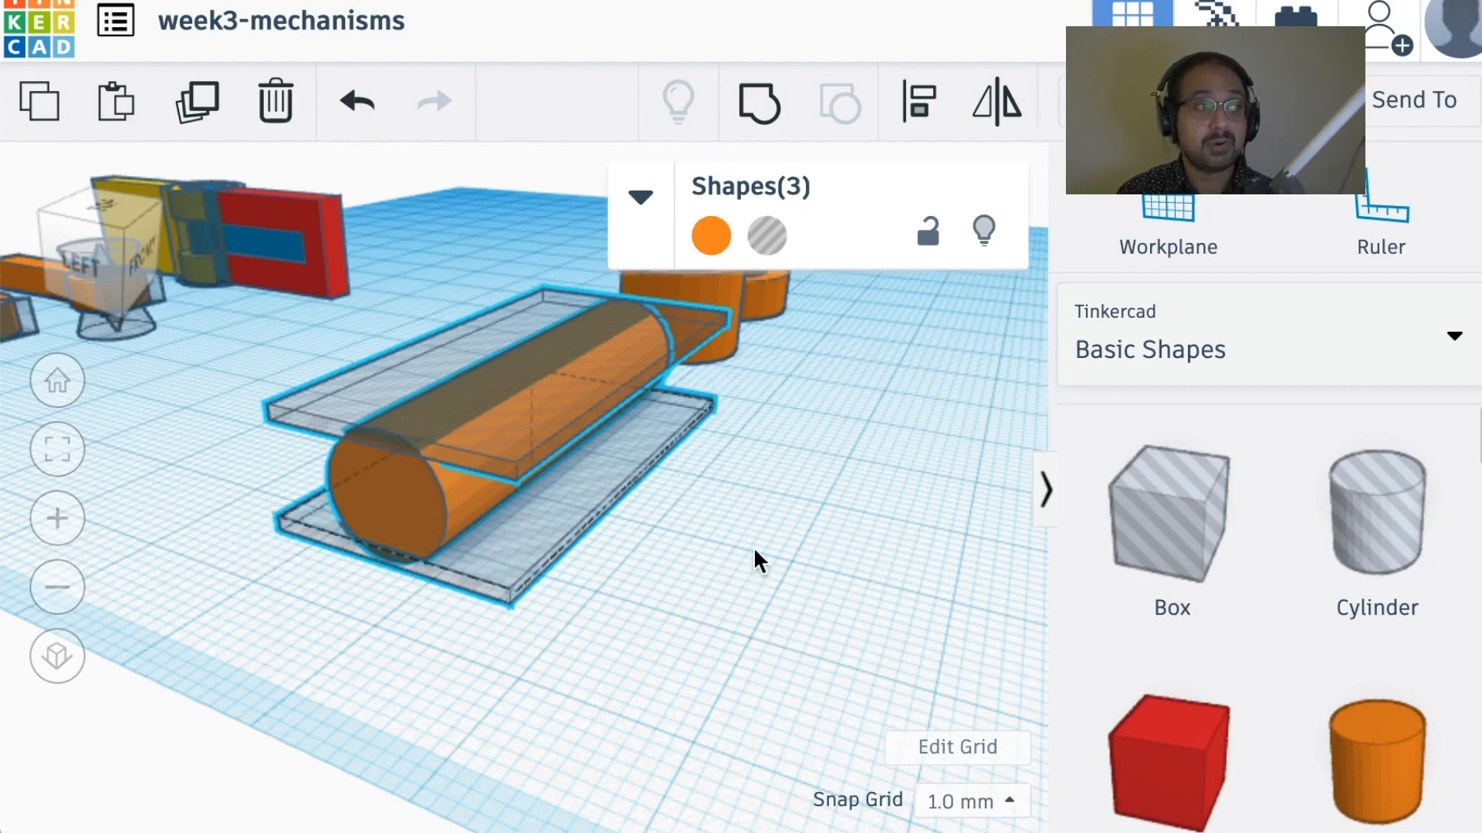
pyautogui.moveTo(753, 546); pyautogui.dragTo(710, 630, button='middle')
pyautogui.scroll(3, 721, 608)
pyautogui.moveTo(721, 608); pyautogui.dragTo(704, 638, button='right')
pyautogui.moveTo(703, 637); pyautogui.dragTo(696, 529, button='middle')
pyautogui.scroll(3, 696, 528)
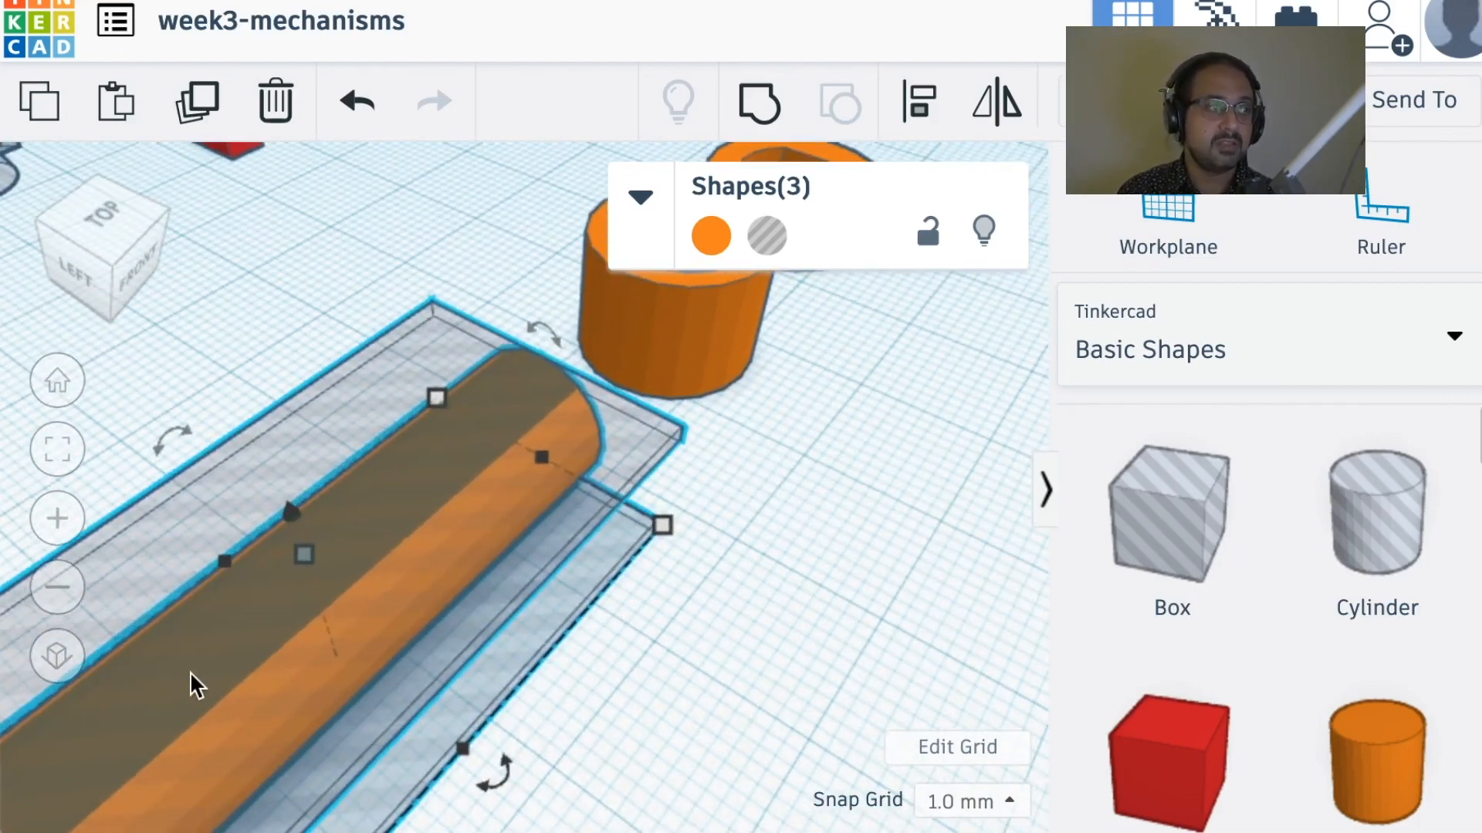
pyautogui.scroll(-2, 218, 668)
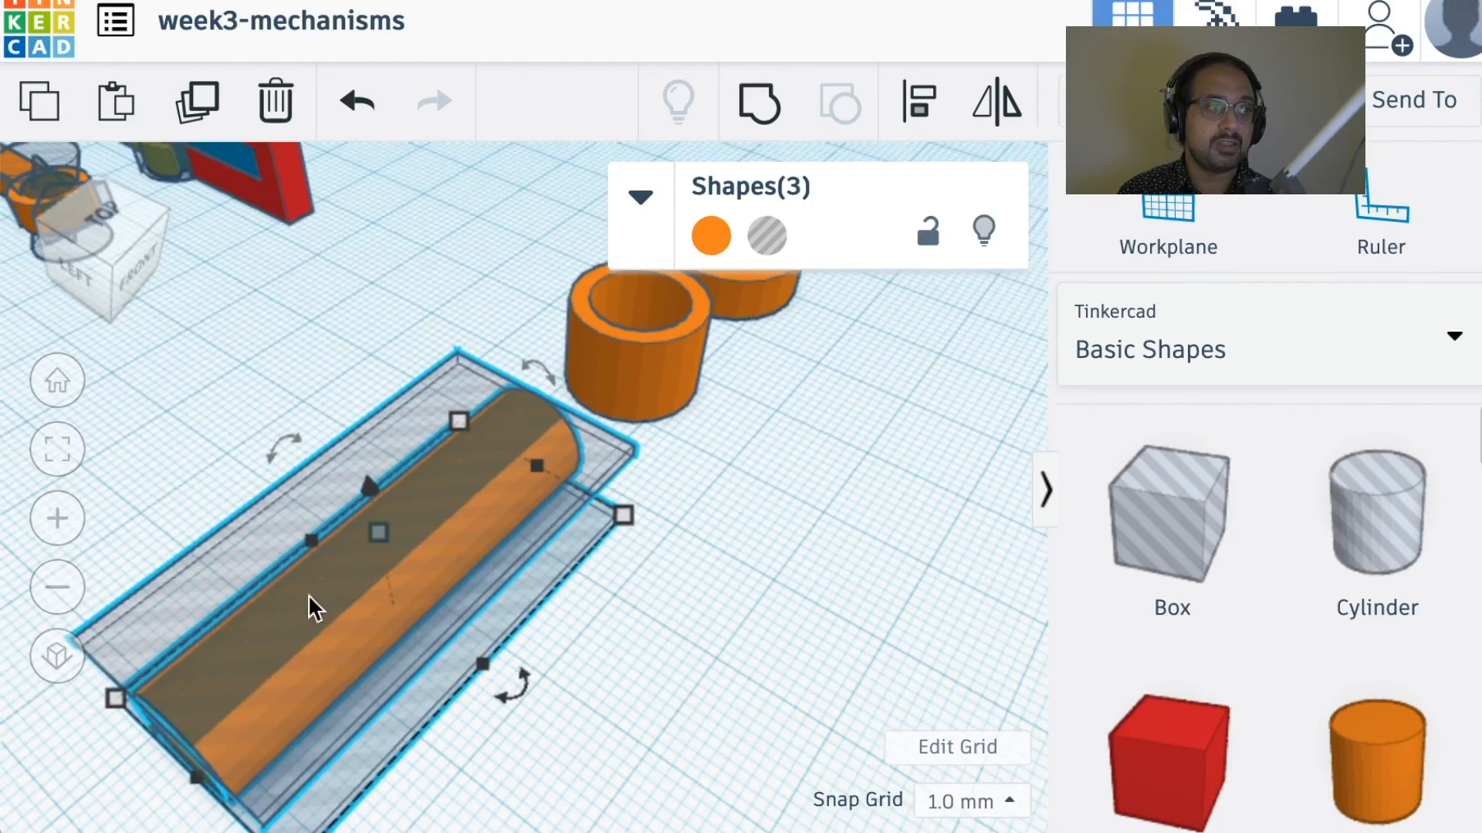
pyautogui.moveTo(542, 473)
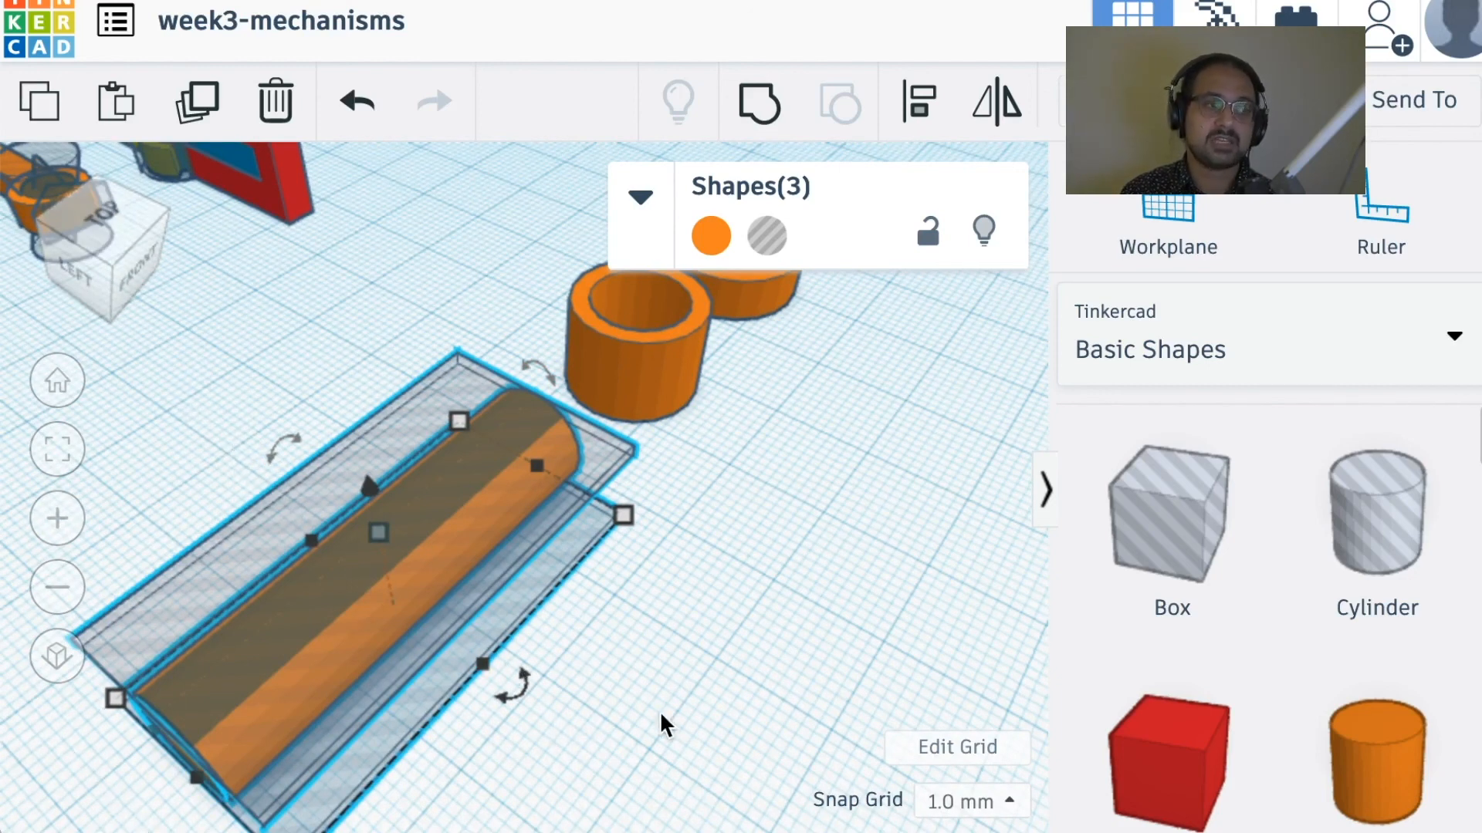
# Step: Ungroup the orange ring with the flat-sided opening to separate the solid disc from its flat-sided hole
pyautogui.moveTo(689, 605); pyautogui.dragTo(478, 497, button='right')
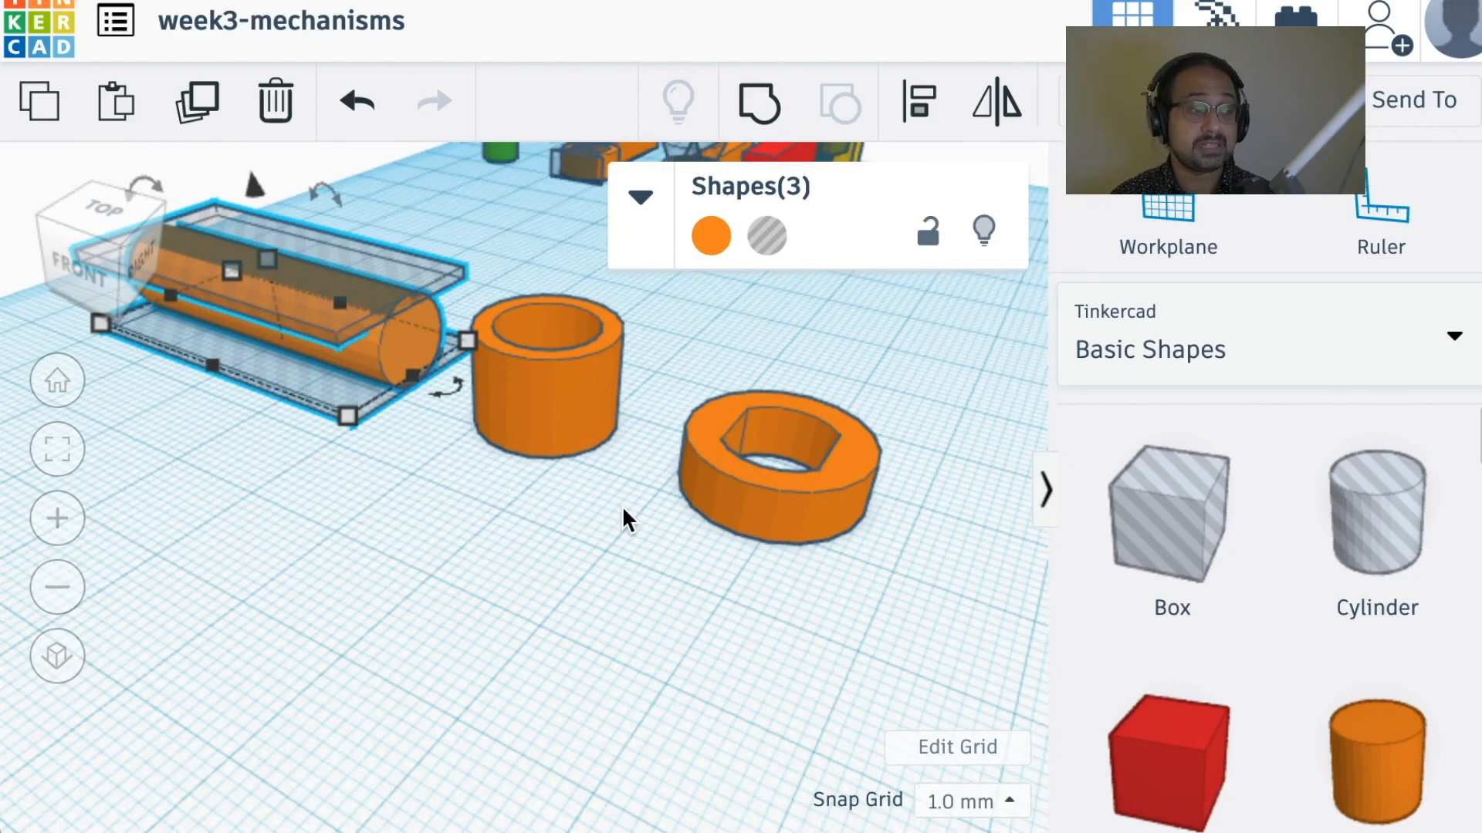
pyautogui.moveTo(622, 506); pyautogui.dragTo(684, 567, button='right')
pyautogui.click(699, 554)
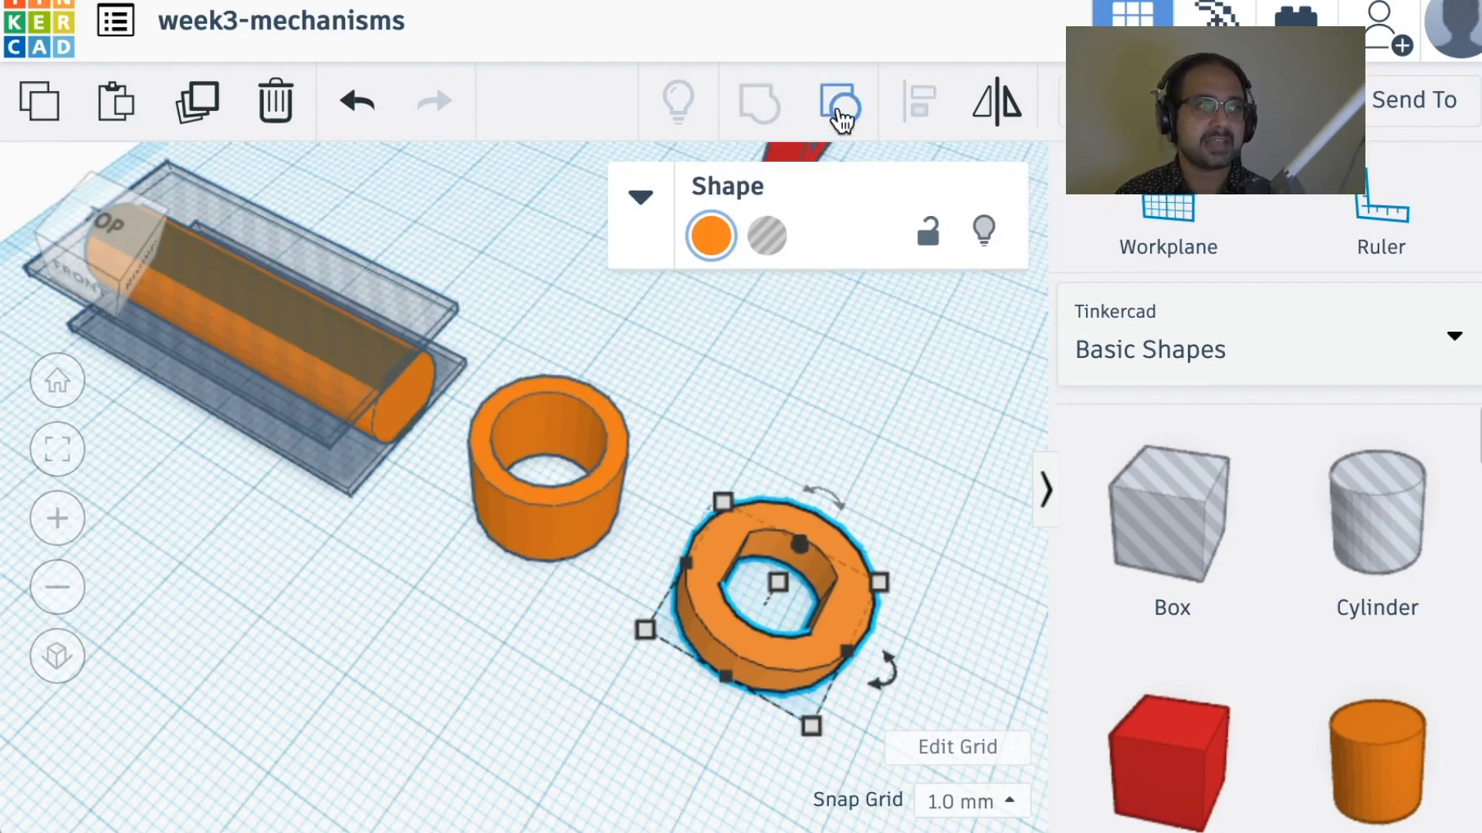
pyautogui.click(841, 108)
pyautogui.moveTo(909, 603); pyautogui.dragTo(850, 579, button='right')
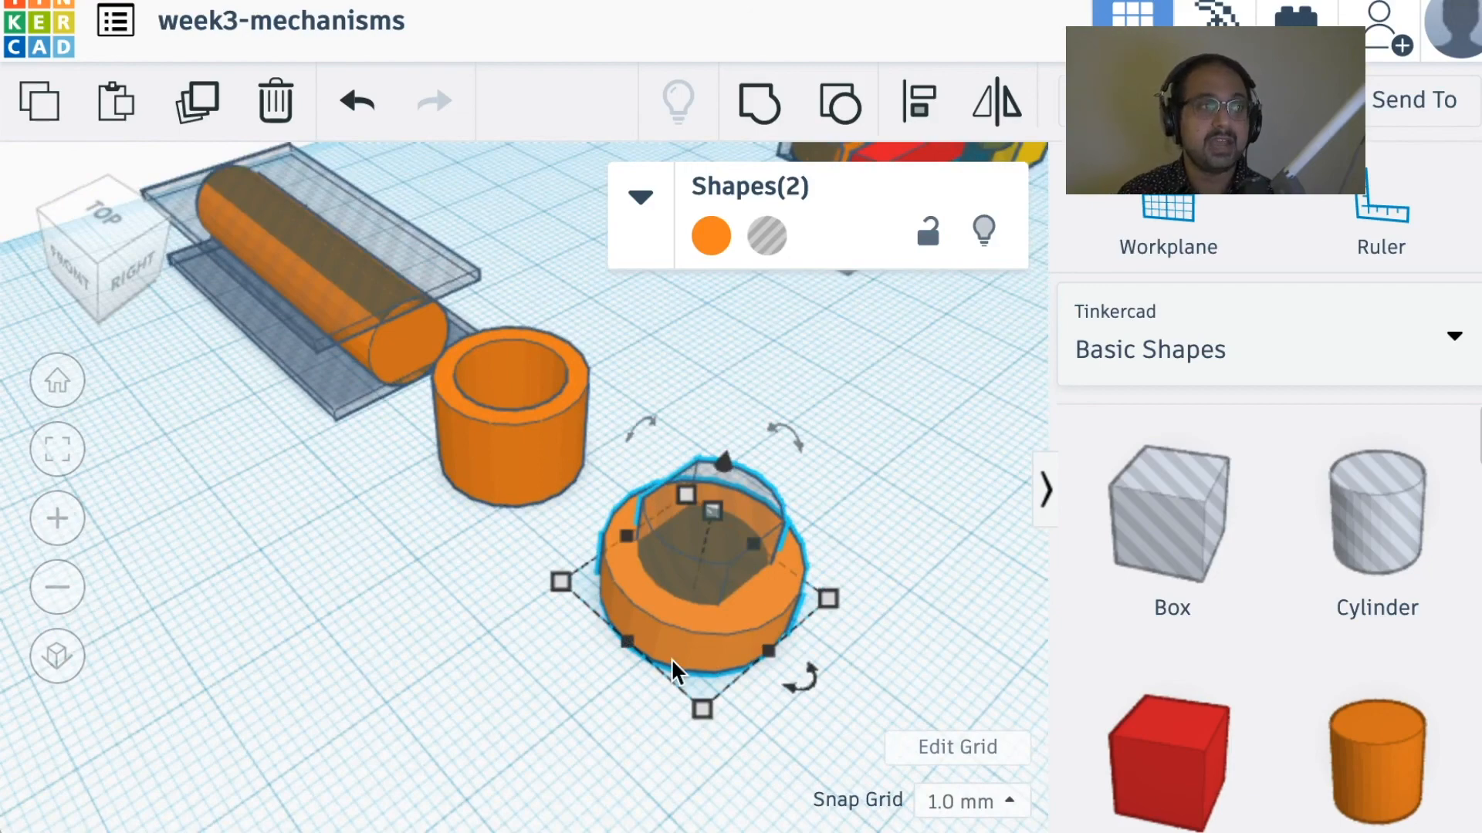
# Step: Select the orange ring with the plain round opening and examine it from above and from the side
pyautogui.moveTo(658, 590); pyautogui.dragTo(607, 438, button='right')
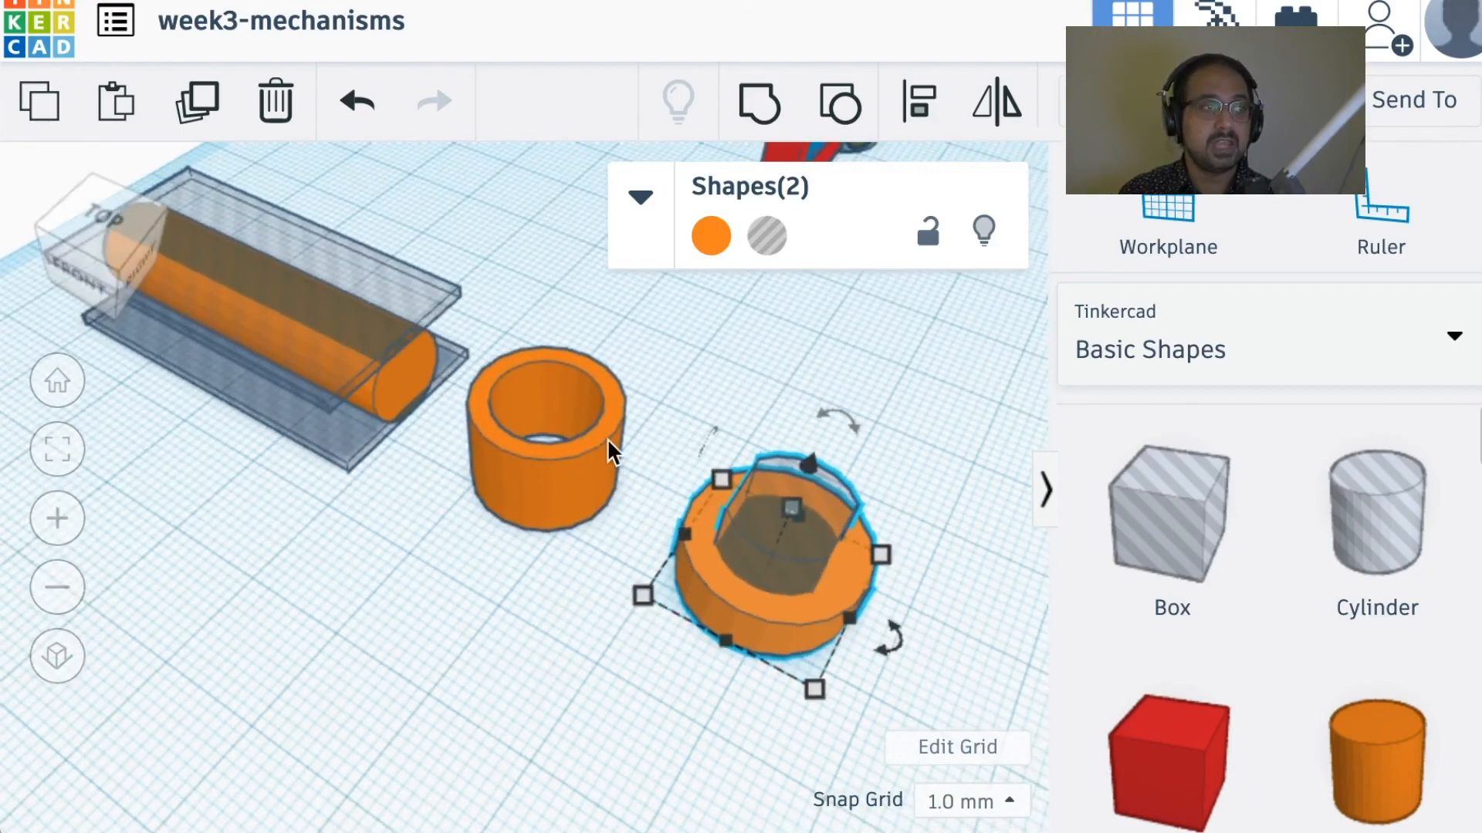
pyautogui.click(607, 438)
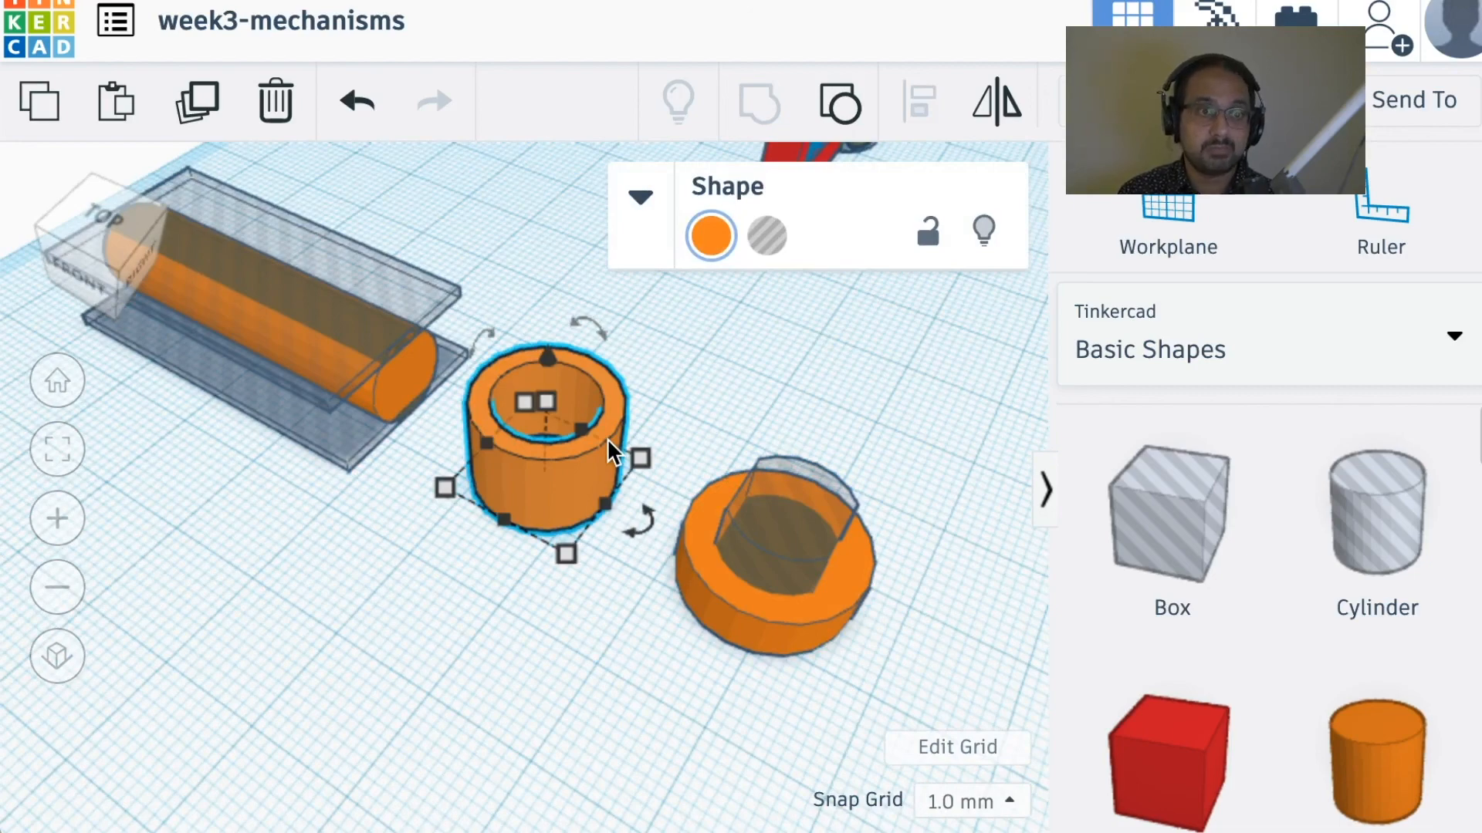
pyautogui.moveTo(606, 437); pyautogui.dragTo(433, 499, button='right')
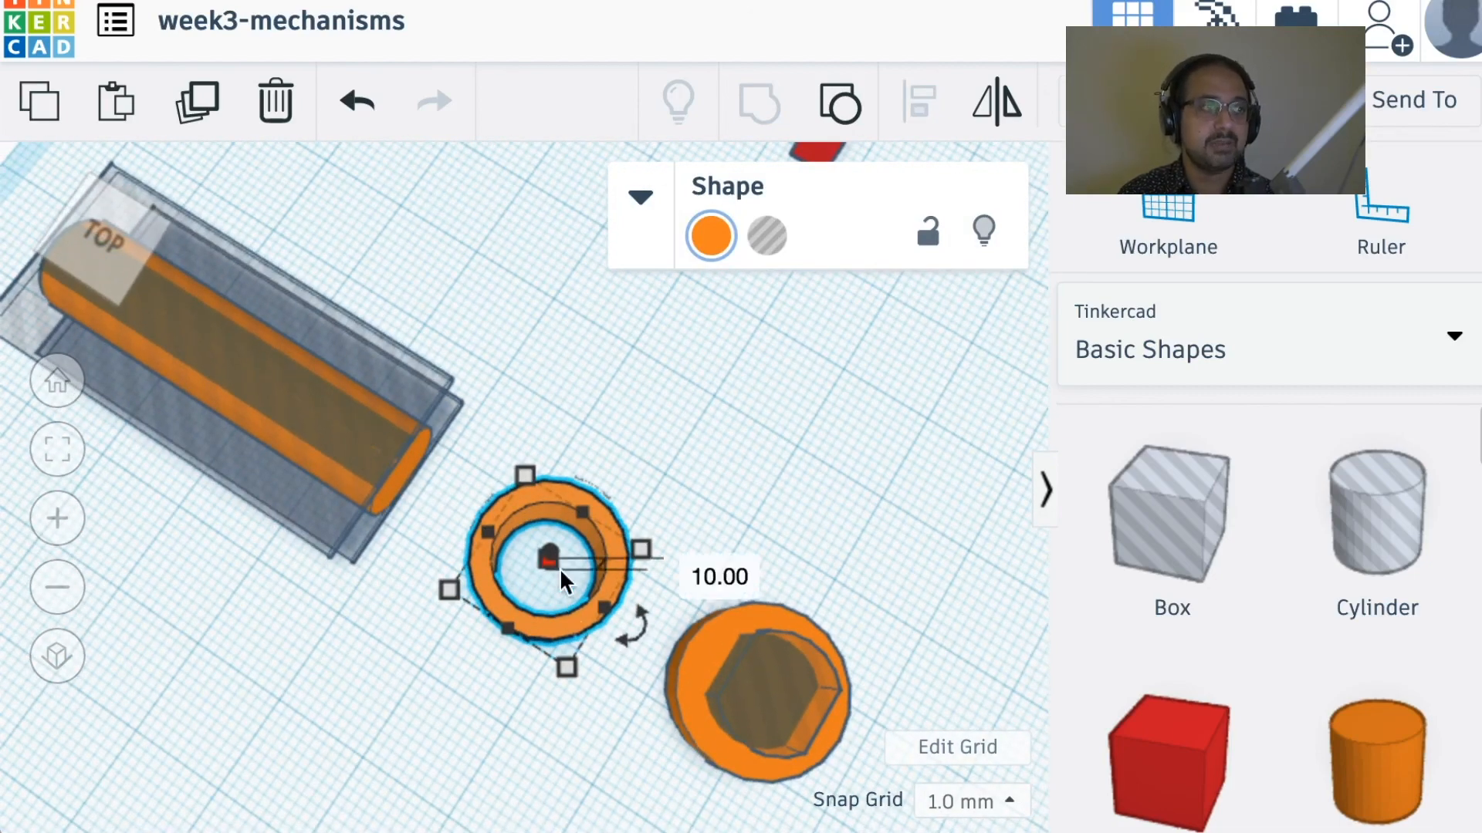
pyautogui.moveTo(602, 562); pyautogui.dragTo(567, 498, button='right')
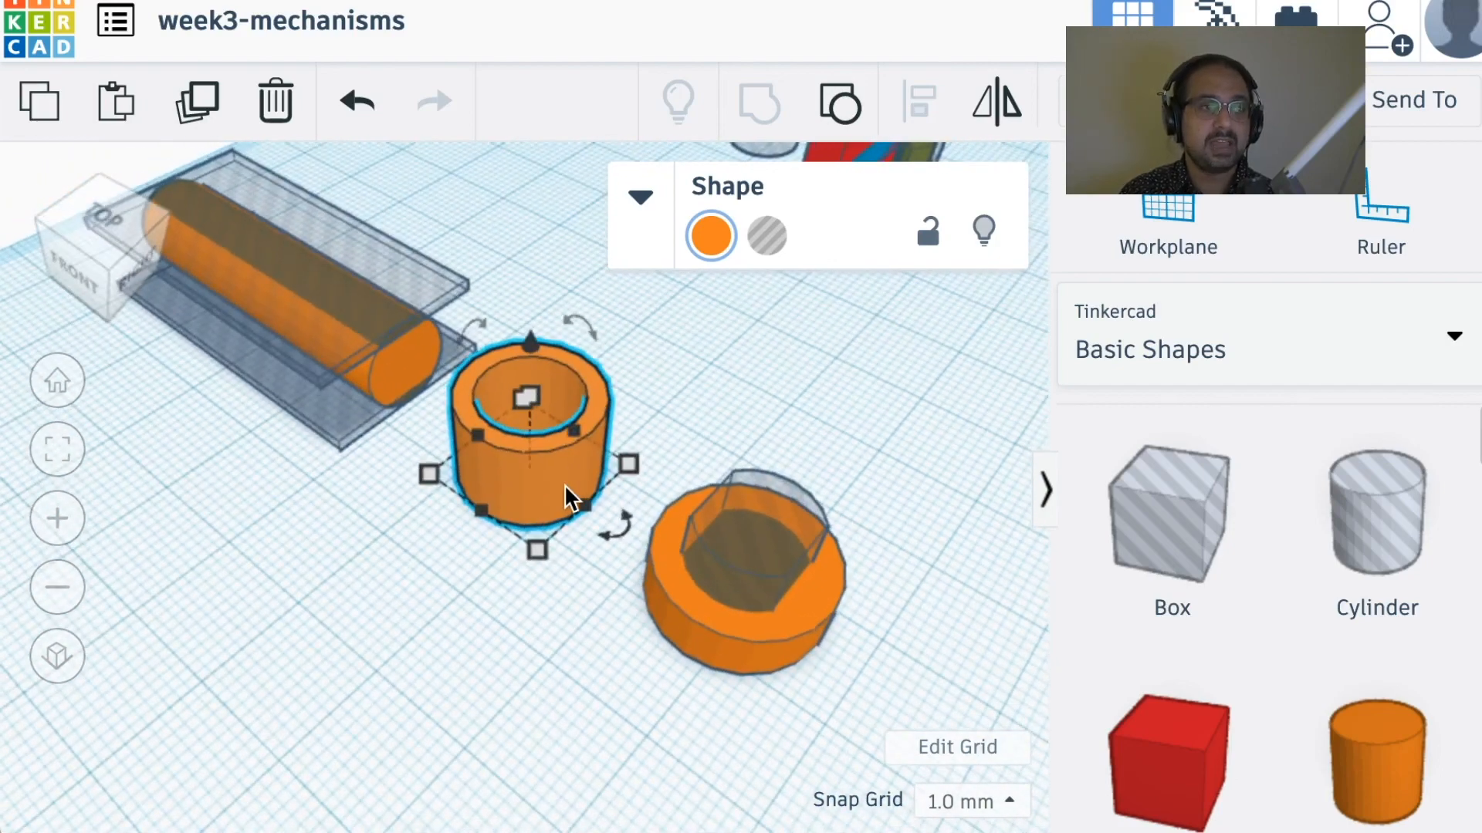